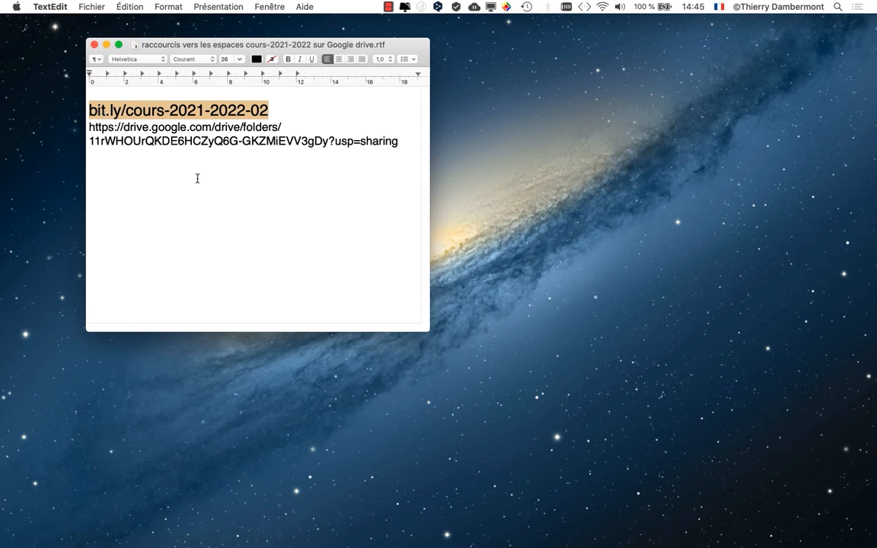
{"action": "key", "text": "super+Tab"}
{"action": "key", "text": "super+Tab"}
{"action": "key", "text": "super+Tab"}
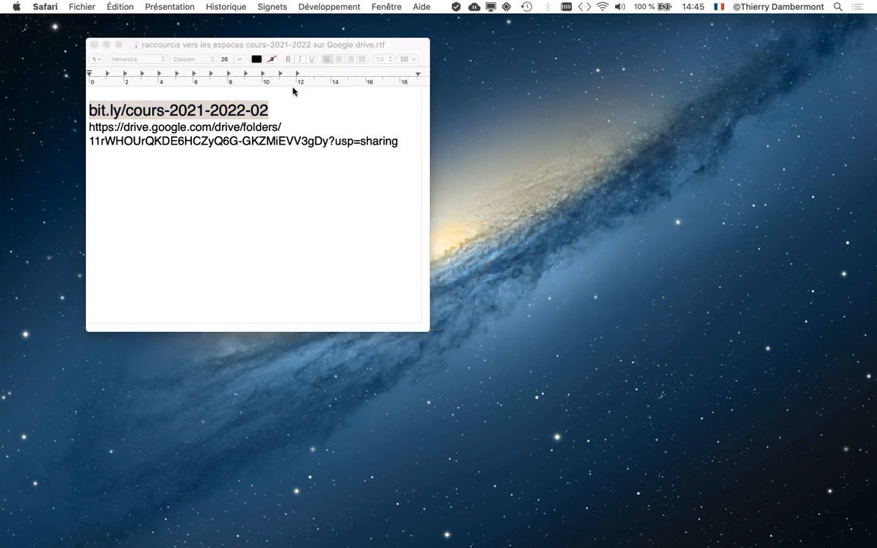
{"action": "left_click", "coordinate": [81, 6]}
{"action": "left_click", "coordinate": [92, 22]}
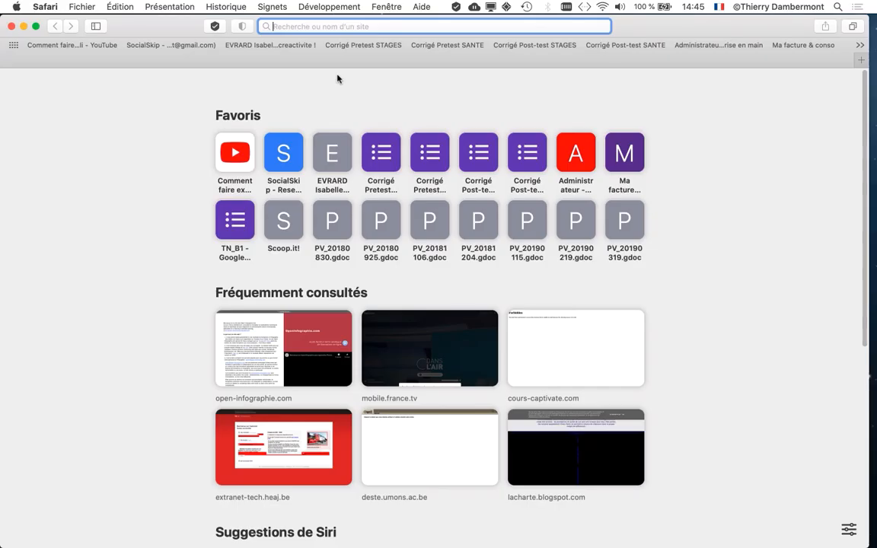
{"action": "key", "text": "super+v"}
{"action": "key", "text": "Return"}
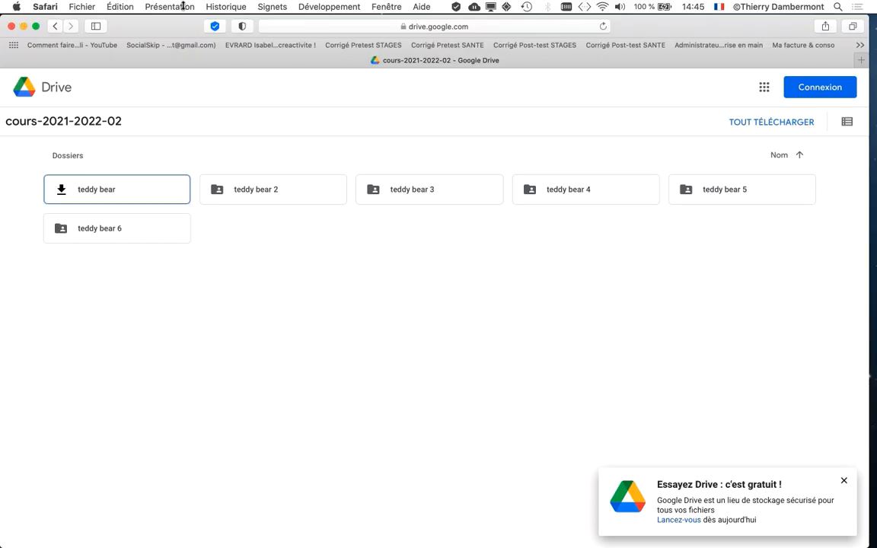
Minimize the browser window, switch to Finder and display the folder teddy bear 6 in a new window
{"action": "left_click", "coordinate": [24, 26]}
{"action": "key", "text": "super+Tab"}
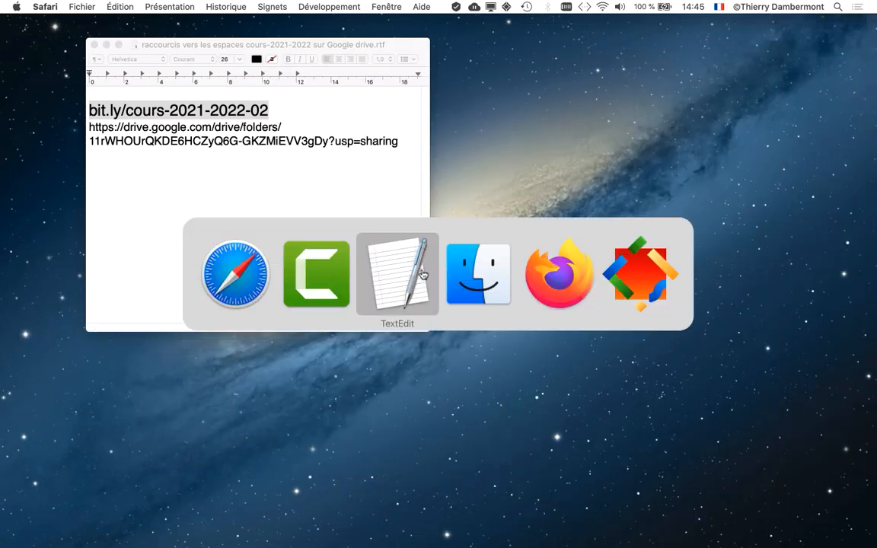
{"action": "key", "text": "super+Tab"}
{"action": "left_click", "coordinate": [84, 7]}
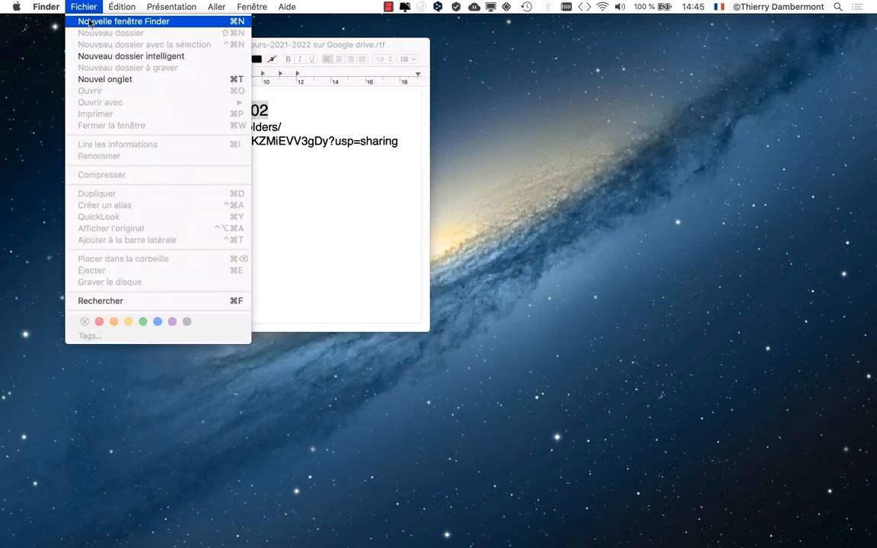
{"action": "left_click", "coordinate": [89, 23]}
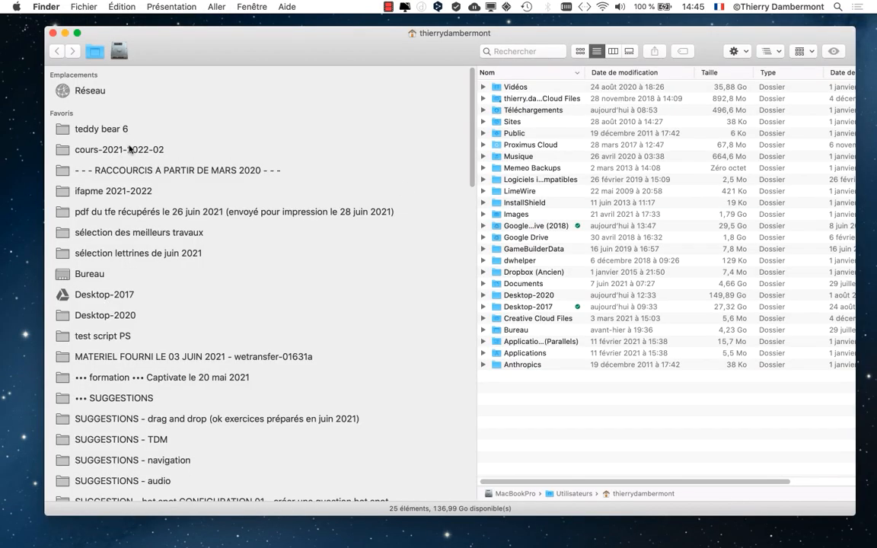
{"action": "left_click", "coordinate": [130, 149]}
{"action": "left_click", "coordinate": [117, 127]}
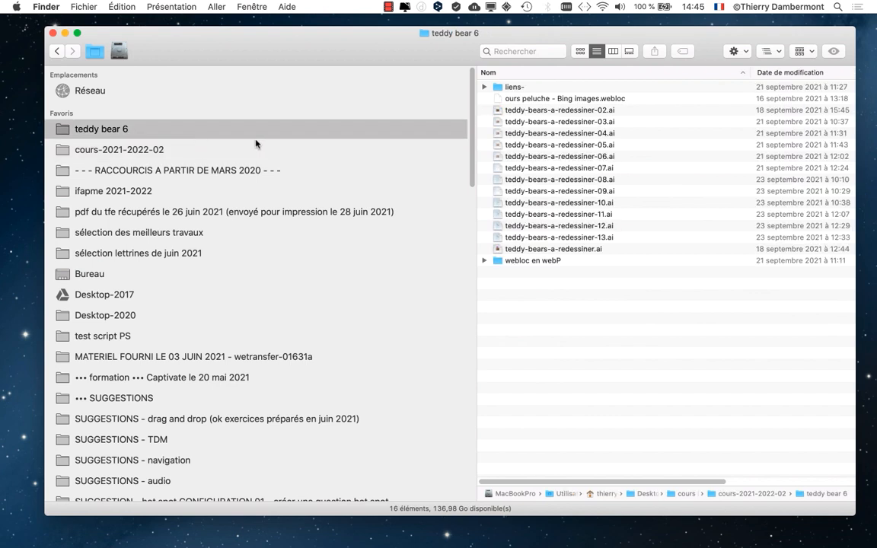
Compare the folder's icon and list views, and open teddy-bears-a-redessiner-13.ai in Illustrator from the list view
{"action": "left_click", "coordinate": [579, 52]}
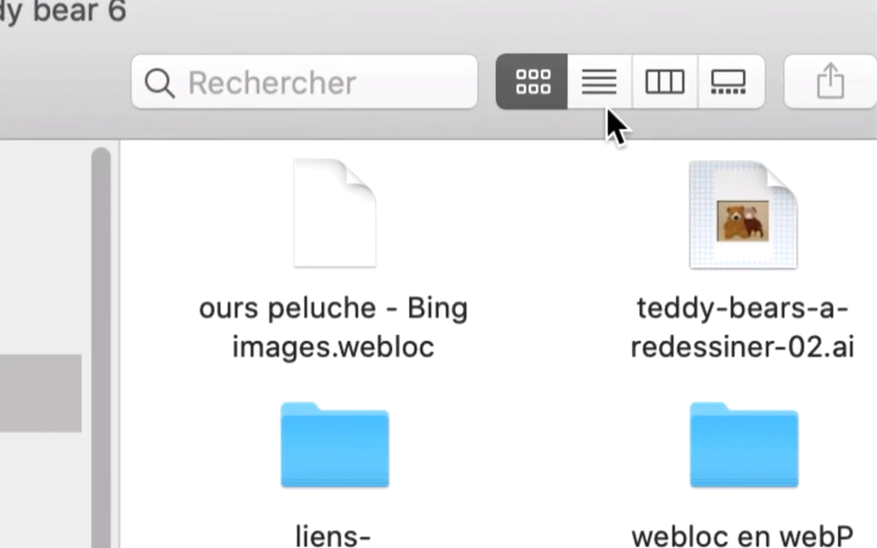
{"action": "left_click", "coordinate": [607, 107]}
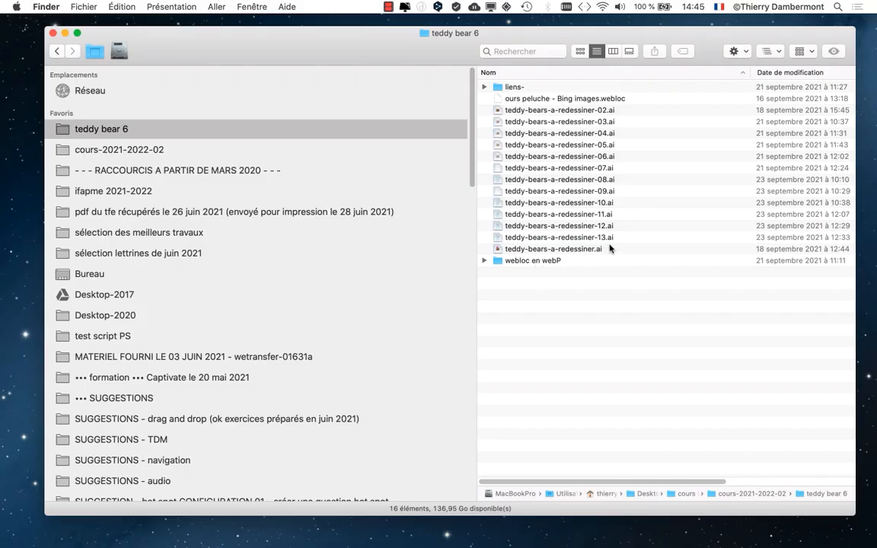
{"action": "left_click", "coordinate": [623, 238]}
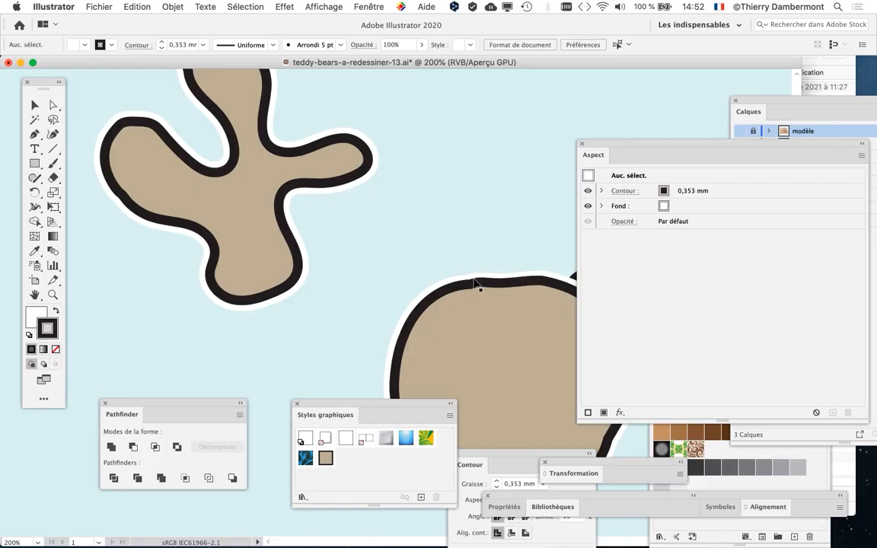
Shrink the Aspect panel and place it over the Calques panel, clear of the branched beige shape
{"action": "scroll", "coordinate": [475, 282], "scroll_direction": "up", "scroll_amount": 1}
{"action": "left_click_drag", "start_coordinate": [614, 143], "coordinate": [456, 87]}
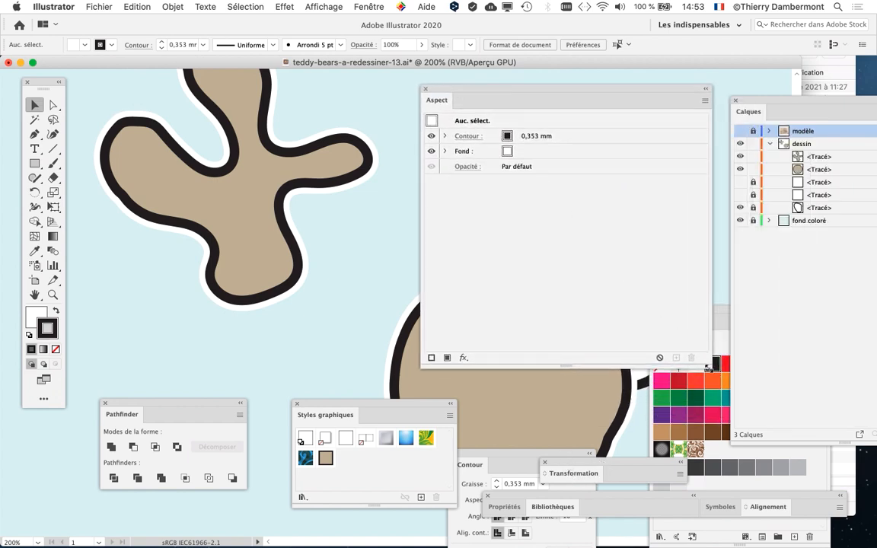
{"action": "left_click_drag", "start_coordinate": [708, 366], "coordinate": [570, 278]}
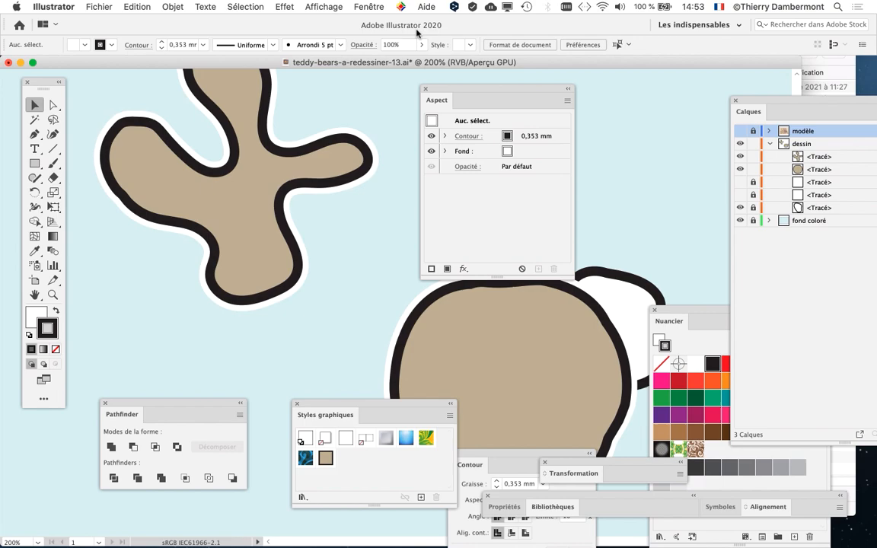
{"action": "left_click", "coordinate": [356, 8]}
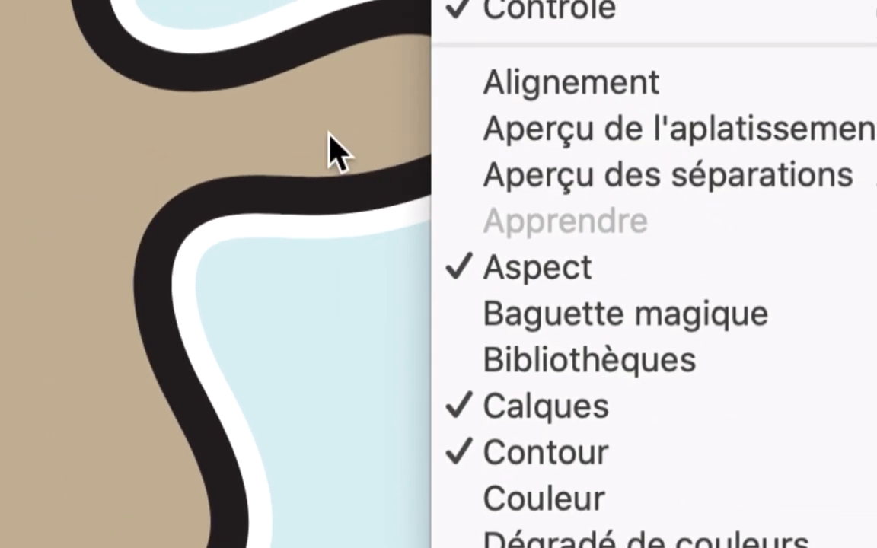
{"action": "left_click", "coordinate": [149, 286]}
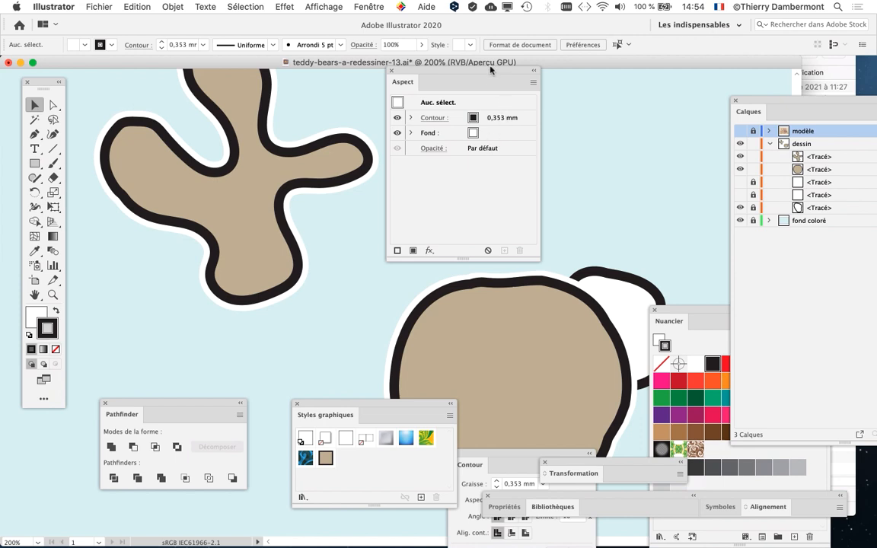
{"action": "left_click_drag", "start_coordinate": [491, 69], "coordinate": [714, 91]}
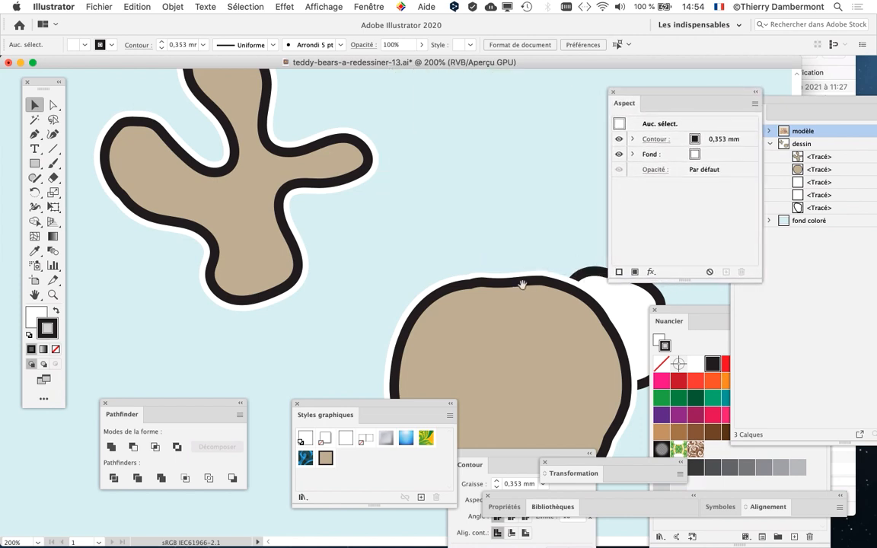
Select the round beige shape with the thick black outline and white border
{"action": "left_click_drag", "start_coordinate": [523, 285], "coordinate": [392, 128]}
{"action": "key", "text": "super+plus"}
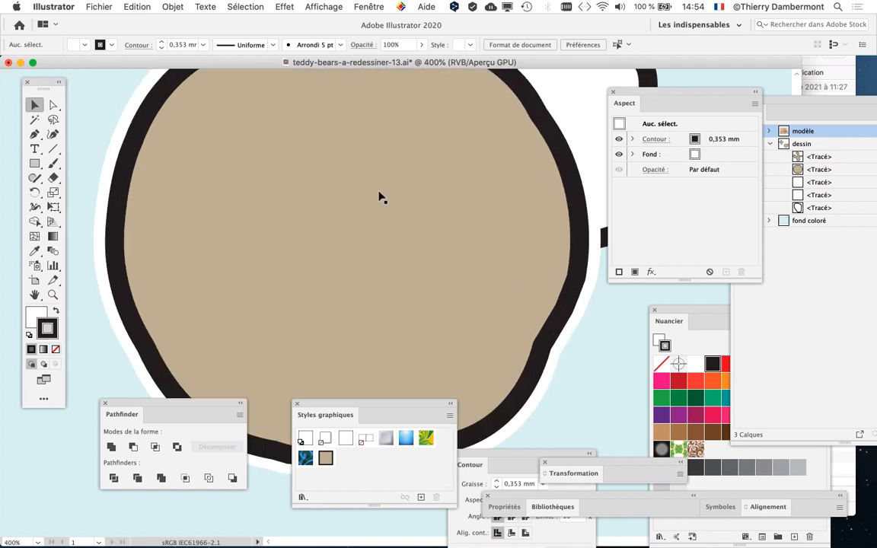
{"action": "key", "text": "super+minus"}
{"action": "key", "text": "super+minus"}
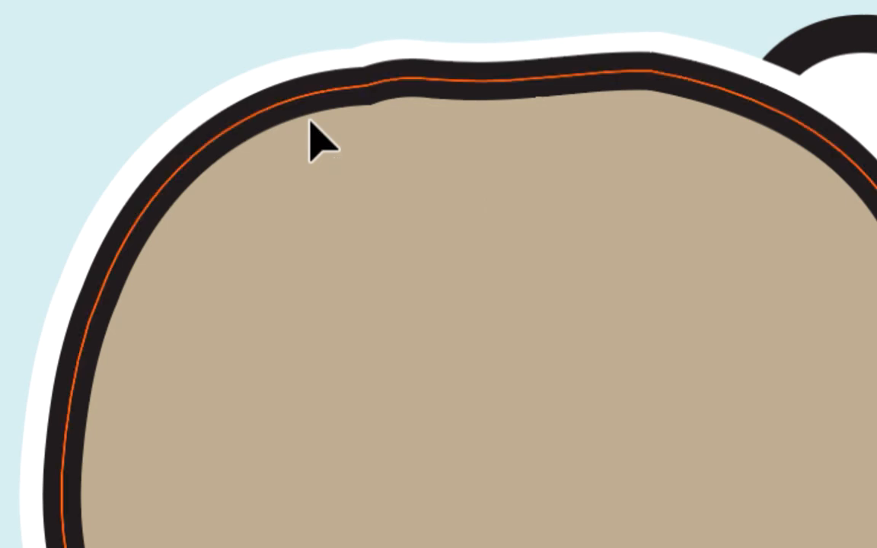
{"action": "left_click", "coordinate": [313, 127]}
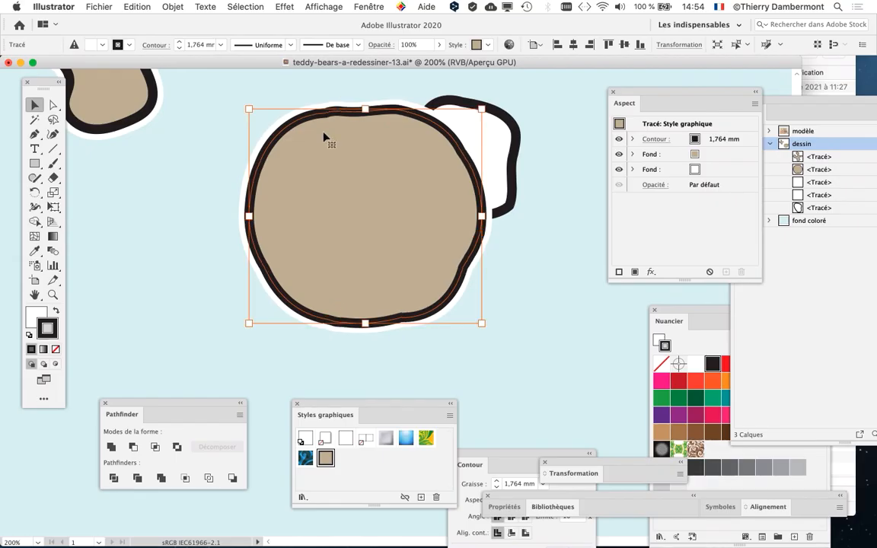
Move the Aspect panel below the selected shape, and close and reopen the Calques panel beside the drawing
{"action": "left_click_drag", "start_coordinate": [684, 95], "coordinate": [572, 347]}
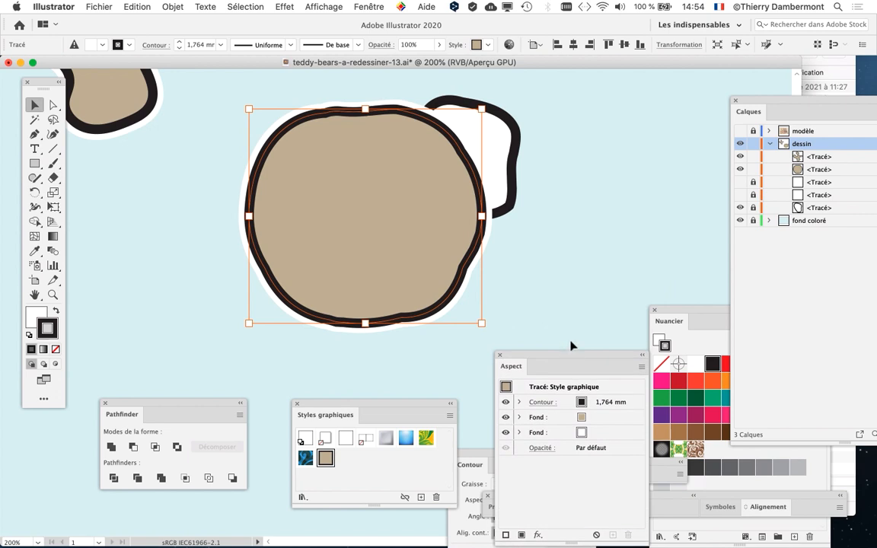
{"action": "left_click_drag", "start_coordinate": [751, 110], "coordinate": [556, 85]}
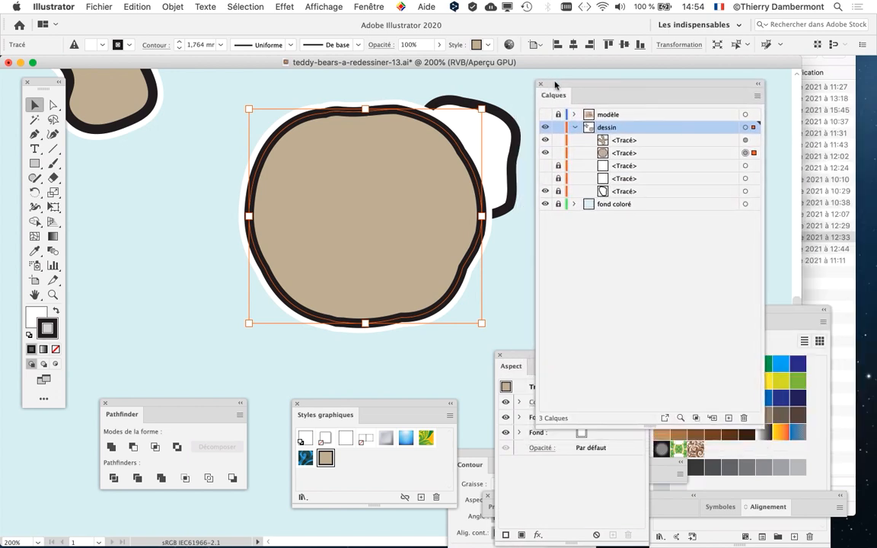
{"action": "left_click", "coordinate": [541, 85]}
{"action": "left_click", "coordinate": [370, 8]}
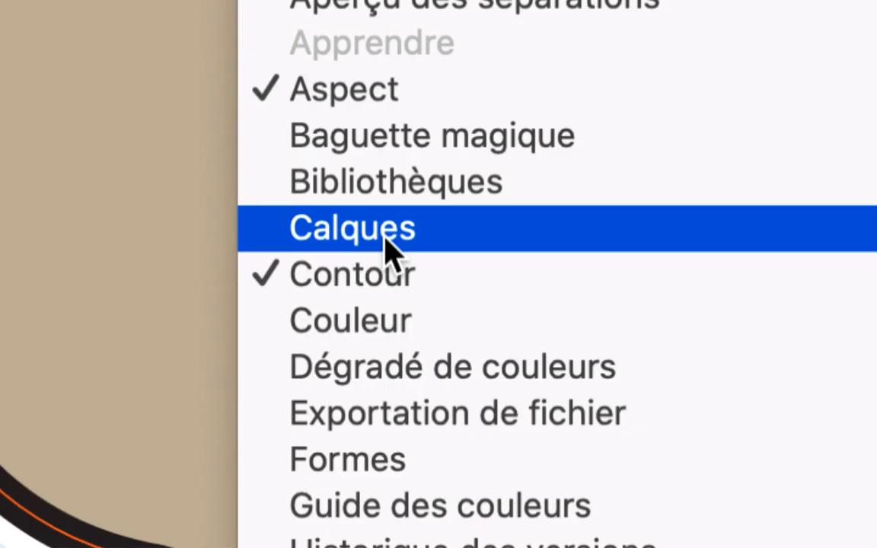
{"action": "left_click", "coordinate": [388, 243]}
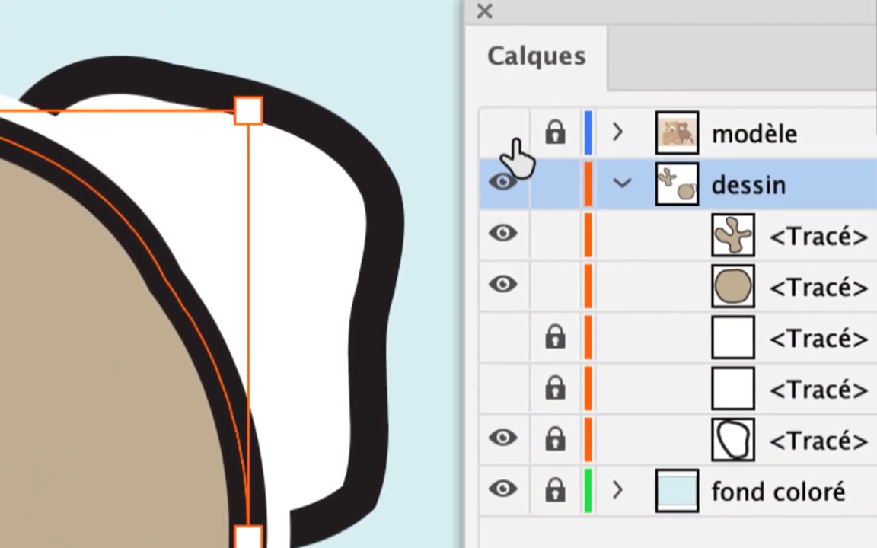
Show and hide the modèle layer twice to compare the drawn shapes with the teddy bear photo
{"action": "left_click", "coordinate": [502, 132]}
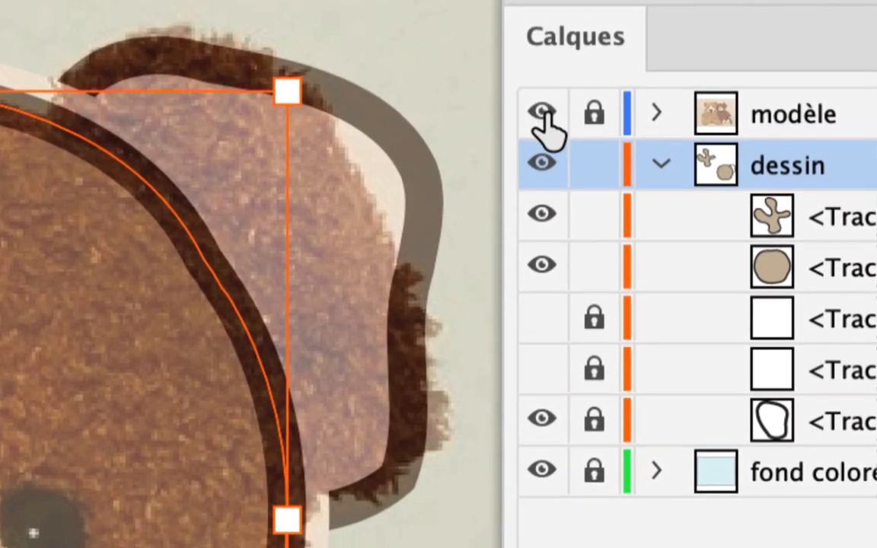
{"action": "left_click", "coordinate": [546, 134]}
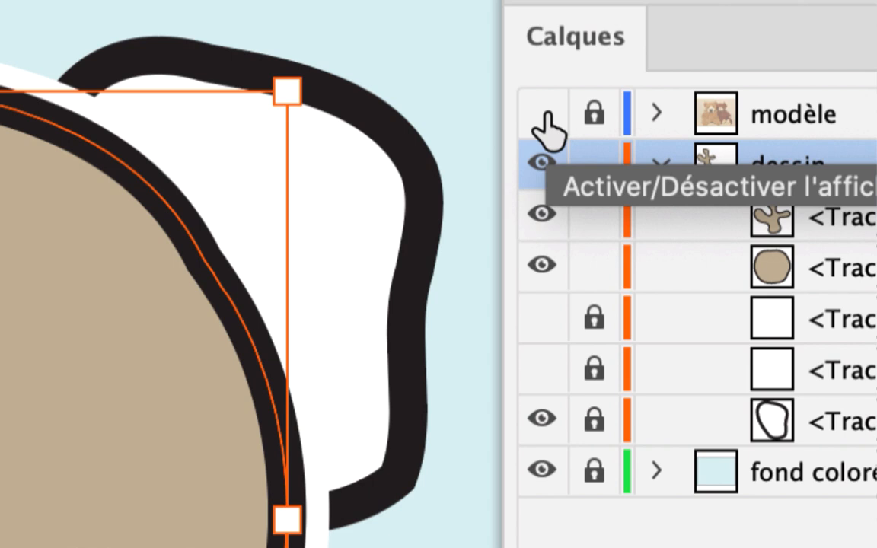
{"action": "left_click", "coordinate": [543, 114]}
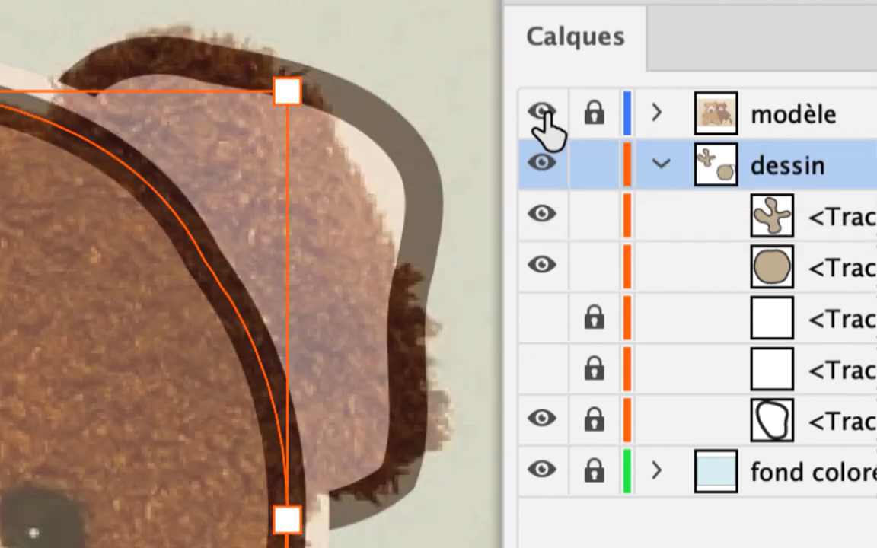
{"action": "left_click", "coordinate": [543, 114]}
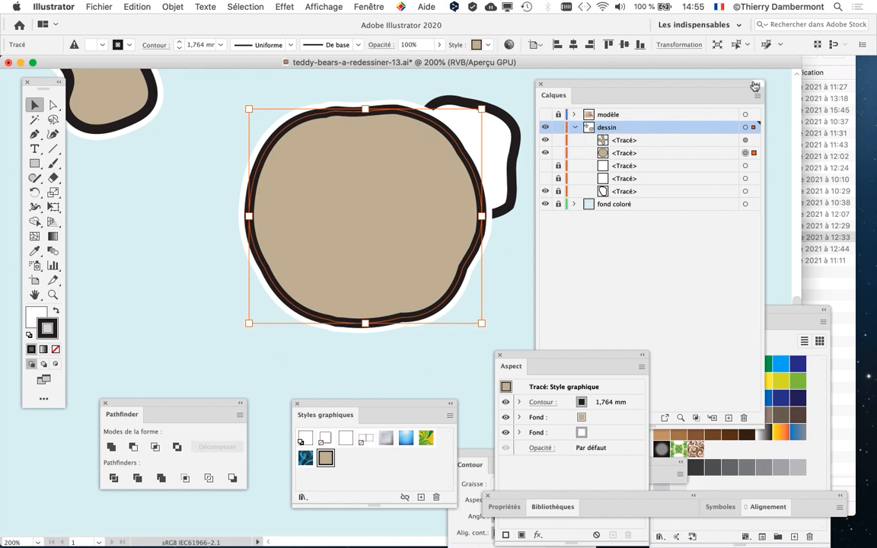
Swap the Calques and Aspect panels around the round shape and highlight its stroke, beige fill and white fill in turn
{"action": "left_click_drag", "start_coordinate": [677, 80], "coordinate": [358, 364]}
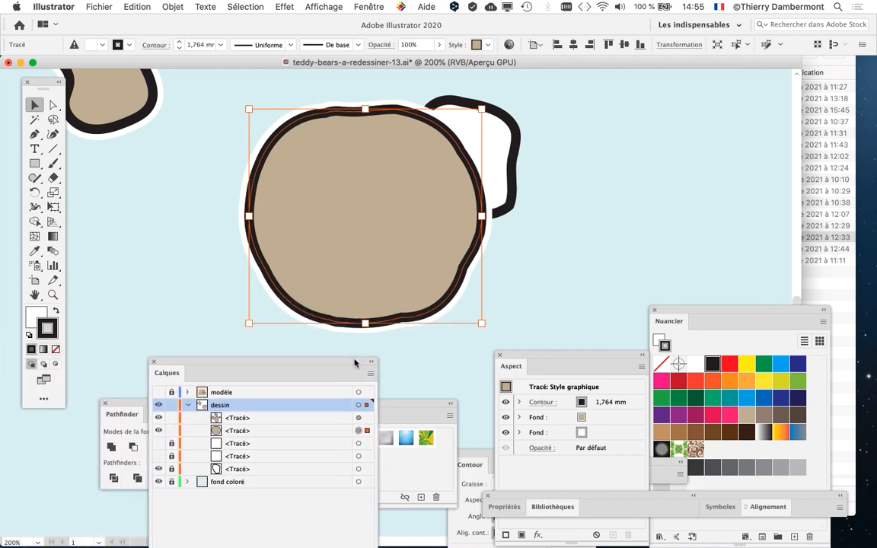
{"action": "left_click_drag", "start_coordinate": [554, 357], "coordinate": [619, 86]}
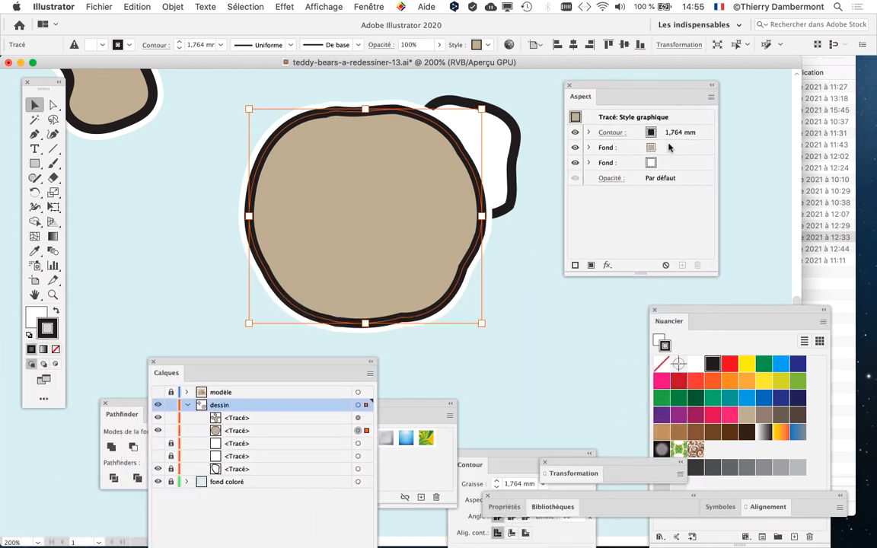
{"action": "key", "text": "alt+super+8"}
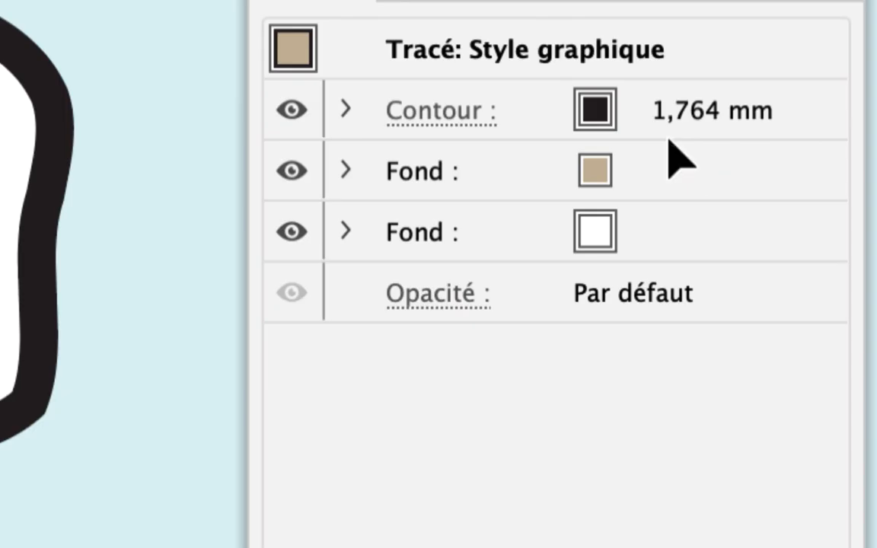
{"action": "left_click", "coordinate": [700, 122]}
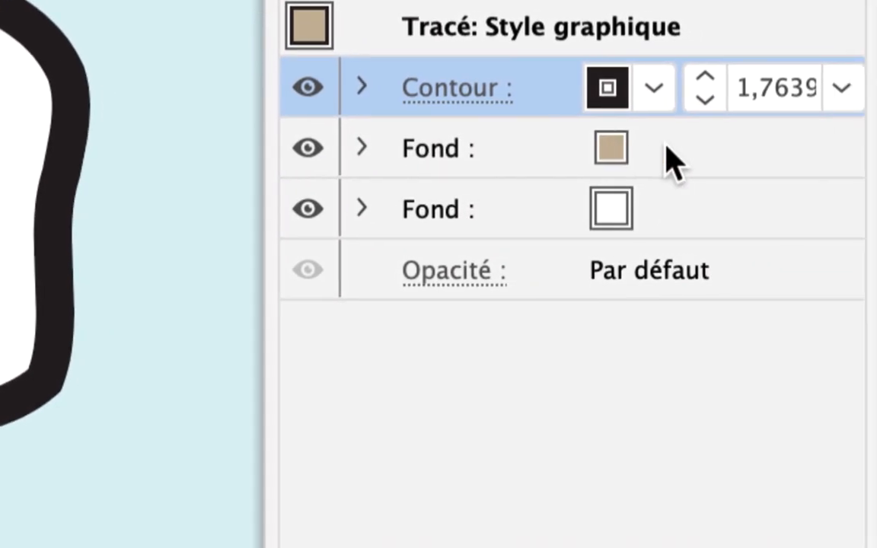
{"action": "left_click", "coordinate": [725, 195]}
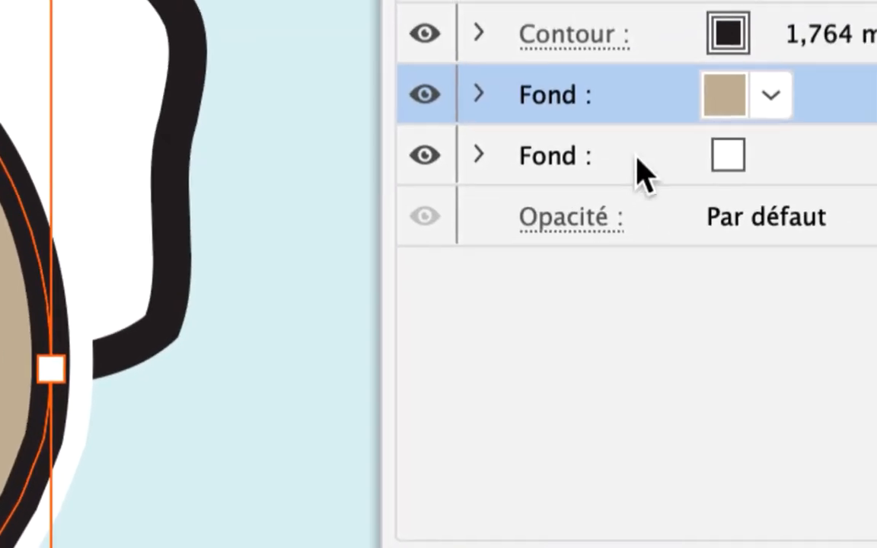
{"action": "left_click", "coordinate": [821, 164]}
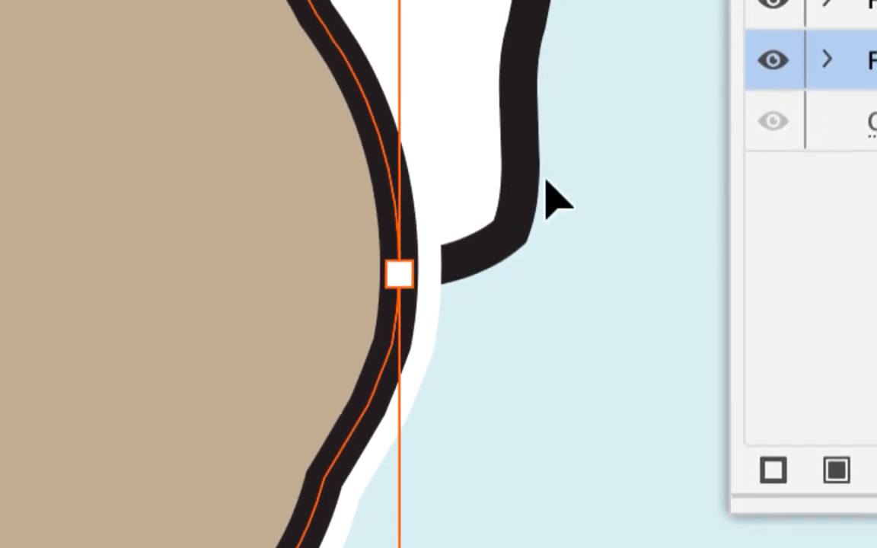
Move the Aspect panel farther away from the round shape and focus on its list of fills
{"action": "key", "text": "alt+super+8"}
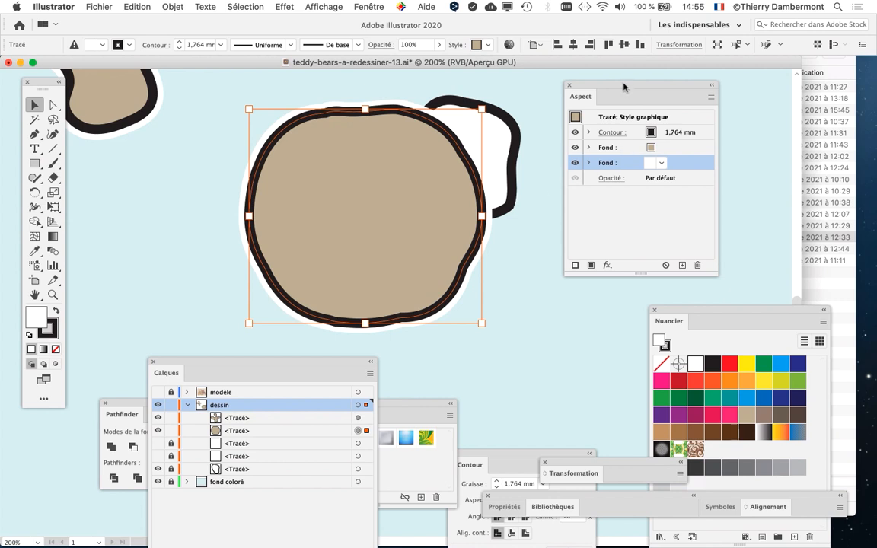
{"action": "left_click_drag", "start_coordinate": [623, 86], "coordinate": [701, 82]}
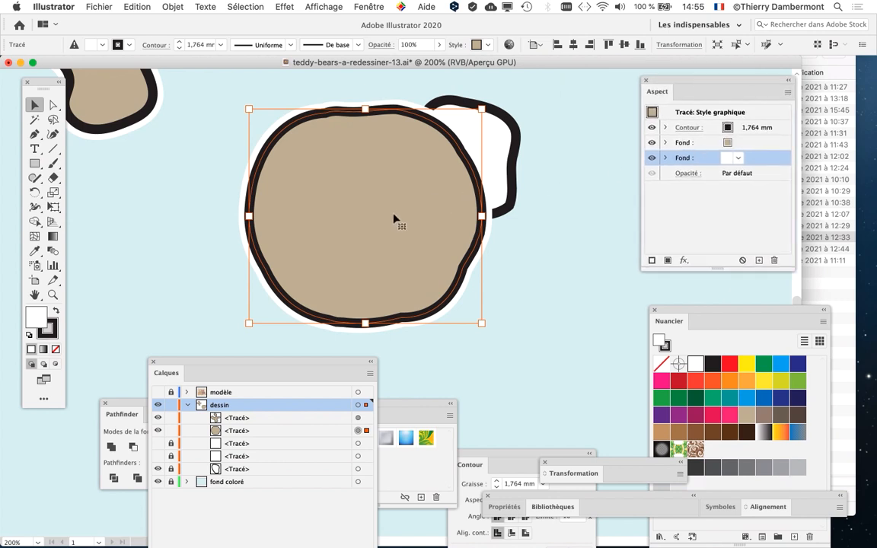
{"action": "key", "text": "alt+super+8"}
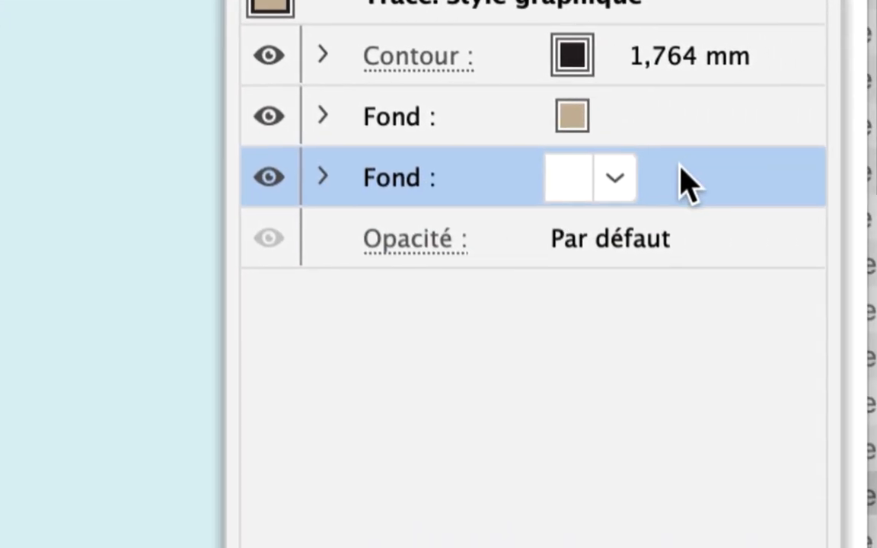
Move the Aspect panel aside, bring the Calques panel near the round shape and hide the fond coloré layer
{"action": "key", "text": "alt+super+8"}
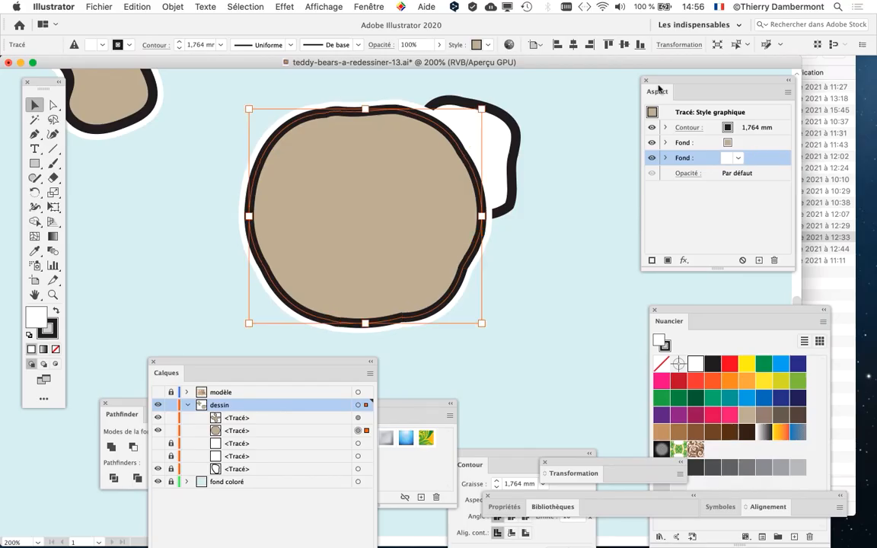
{"action": "left_click_drag", "start_coordinate": [659, 82], "coordinate": [734, 82]}
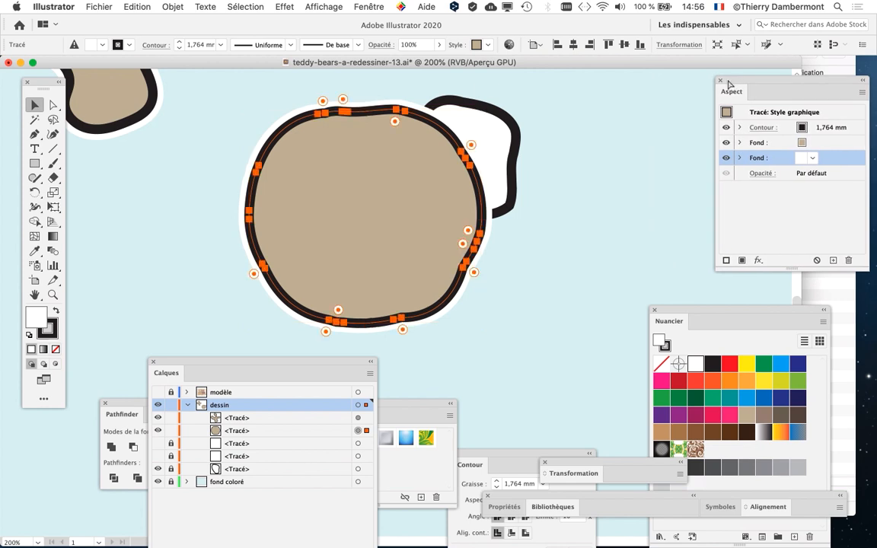
{"action": "key", "text": "alt+super+h"}
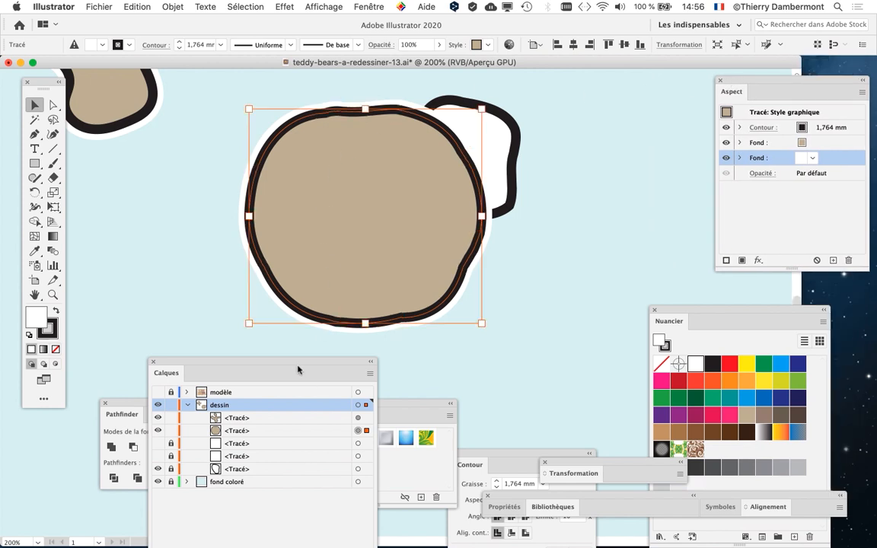
{"action": "left_click_drag", "start_coordinate": [295, 365], "coordinate": [567, 67]}
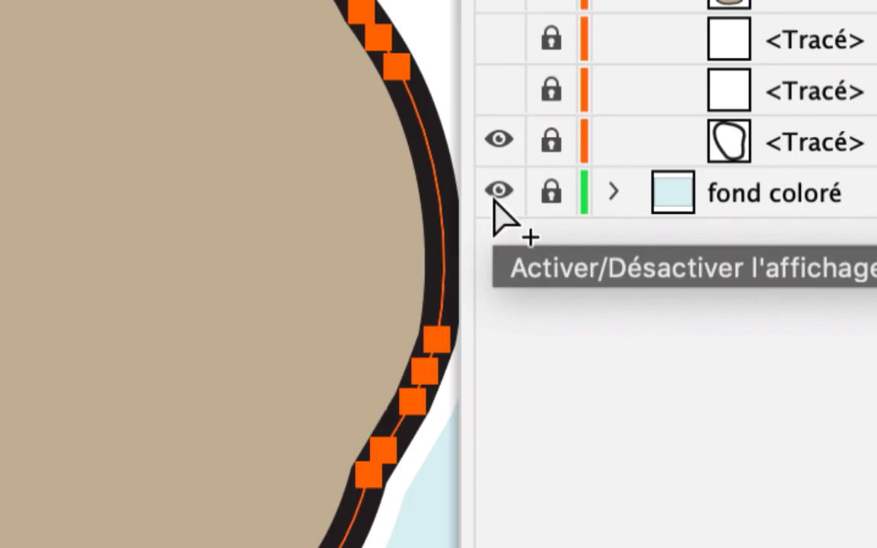
{"action": "key", "text": "v"}
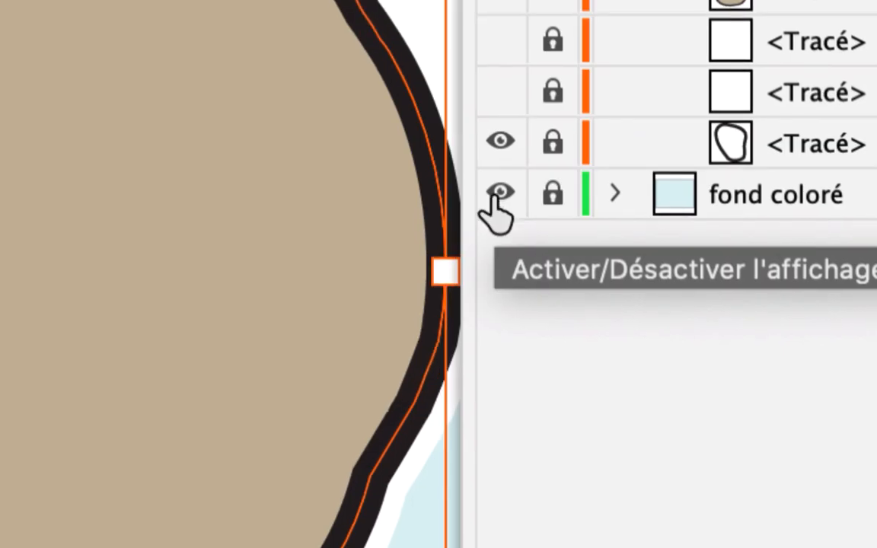
{"action": "left_click", "coordinate": [499, 191]}
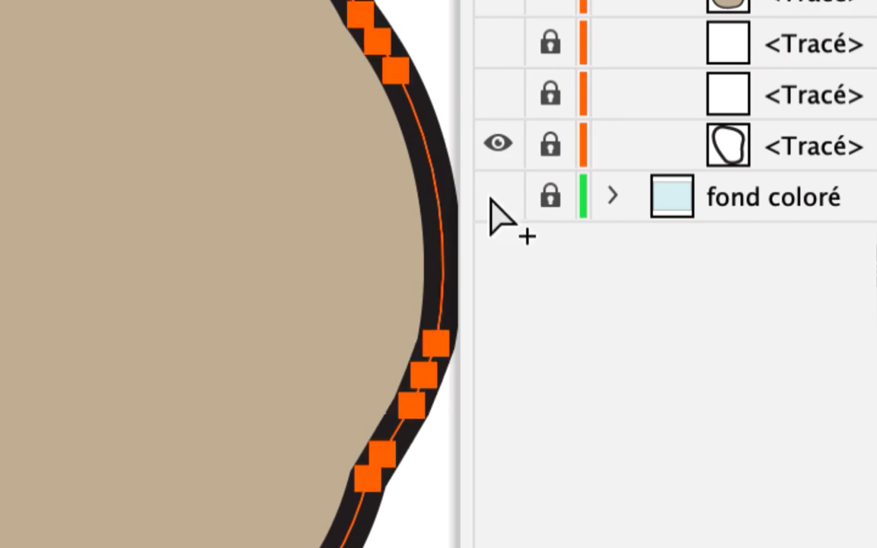
{"action": "key", "text": "alt+super+8"}
{"action": "left_click_drag", "start_coordinate": [516, 79], "coordinate": [638, 82]}
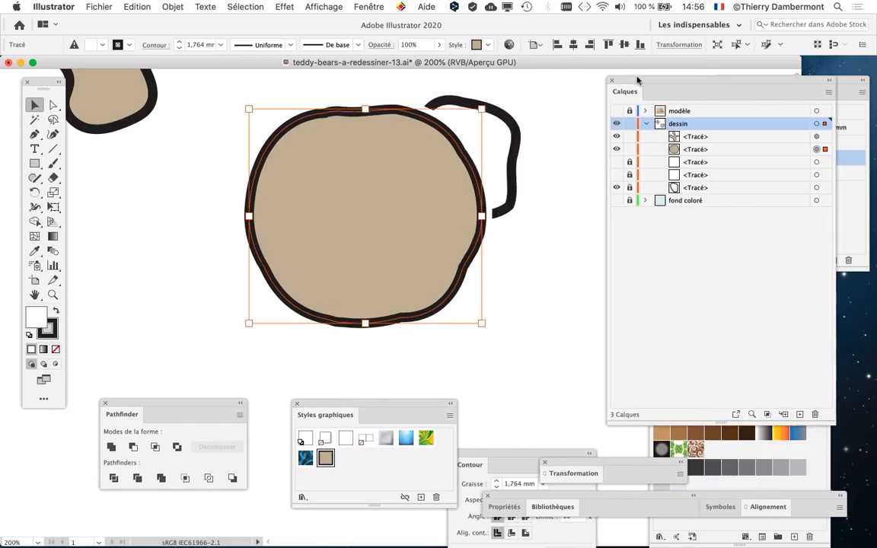
Bring the Aspect panel beside the round shape and reselect the shape to display its stroke and fills
{"action": "scroll", "coordinate": [418, 200], "scroll_direction": "right", "scroll_amount": 5}
{"action": "scroll", "coordinate": [417, 200], "scroll_direction": "up", "scroll_amount": 2}
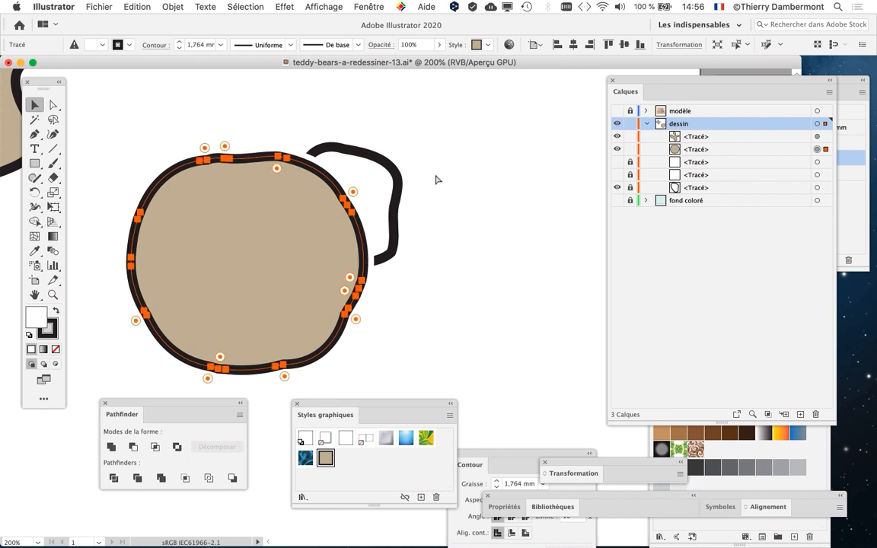
{"action": "key", "text": "shift+F6"}
{"action": "left_click", "coordinate": [478, 134]}
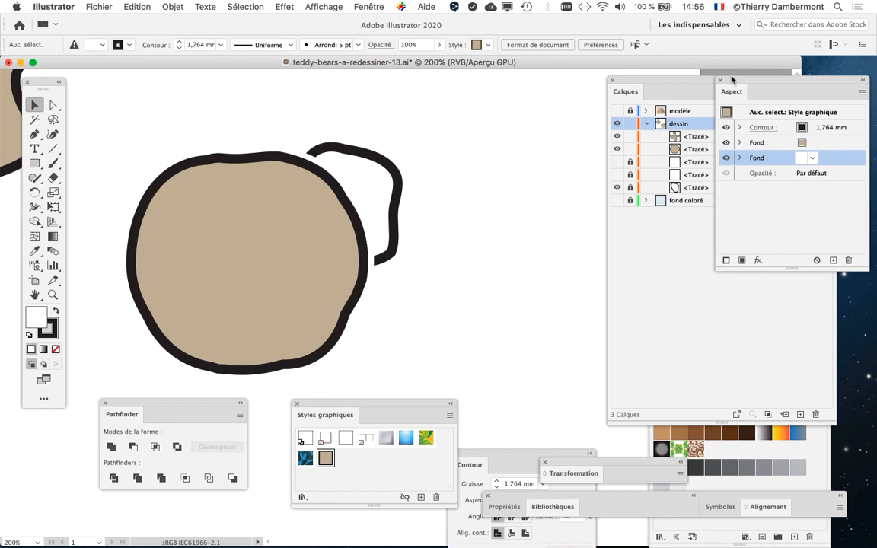
{"action": "left_click_drag", "start_coordinate": [739, 81], "coordinate": [441, 96]}
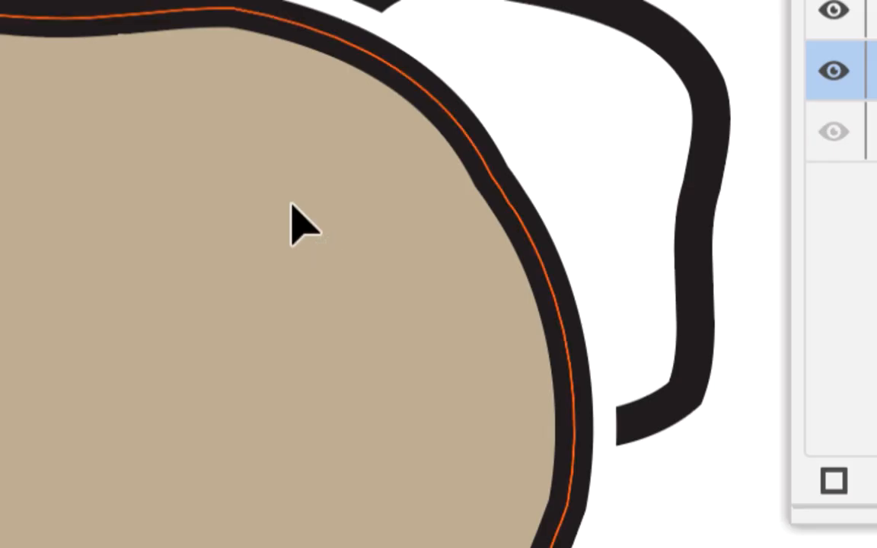
{"action": "left_click", "coordinate": [292, 204]}
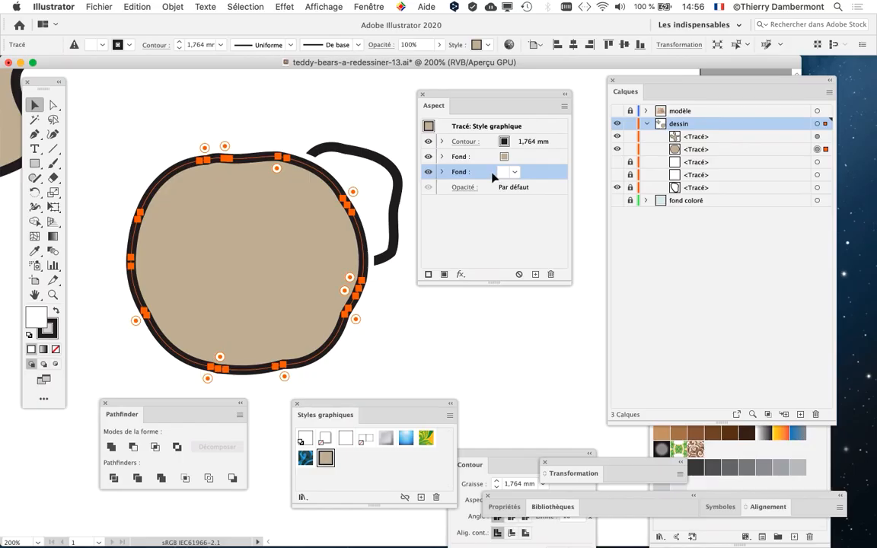
Move the Calques and Aspect panels away from the round shape and hide the selection bounding box
{"action": "left_click_drag", "start_coordinate": [650, 80], "coordinate": [780, 109]}
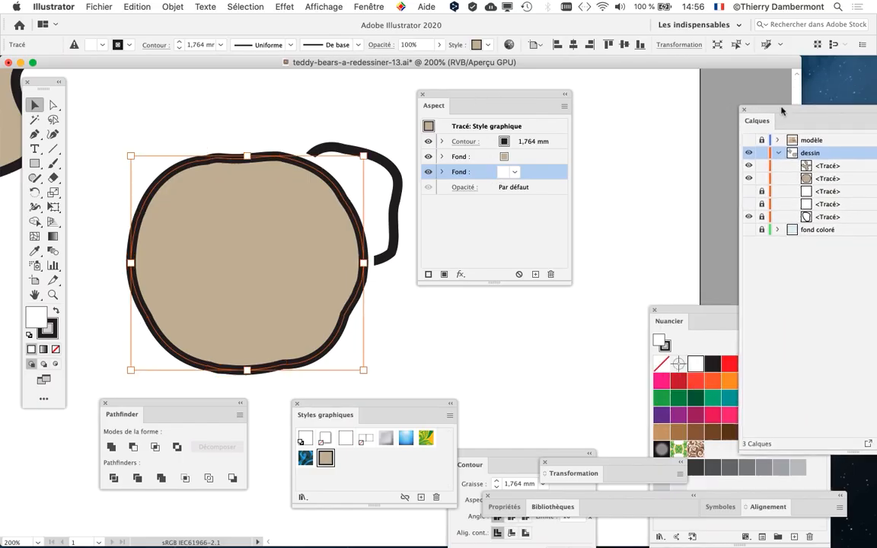
{"action": "left_click_drag", "start_coordinate": [461, 92], "coordinate": [569, 89]}
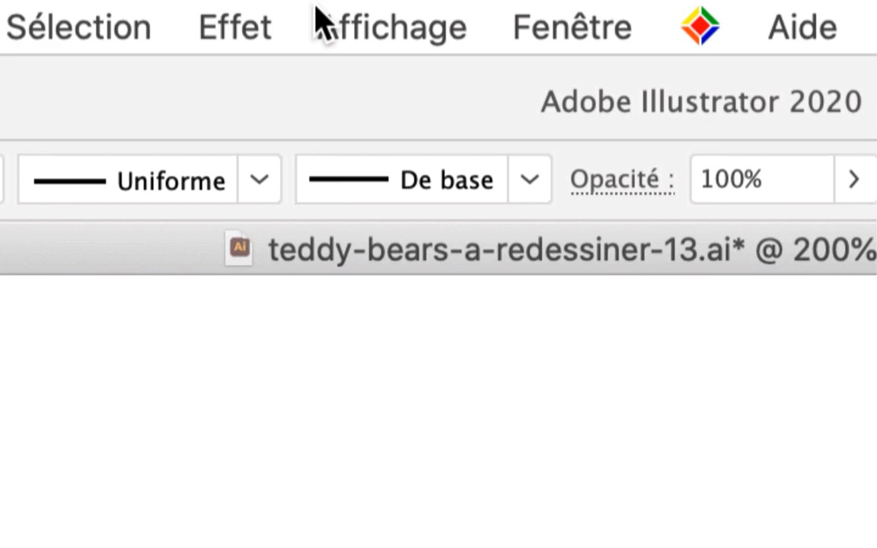
{"action": "left_click", "coordinate": [327, 23]}
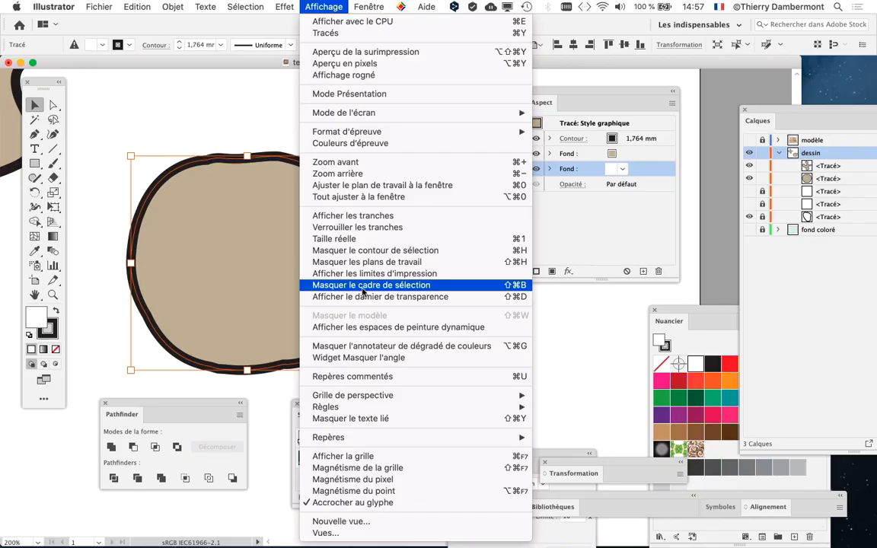
{"action": "left_click", "coordinate": [363, 286]}
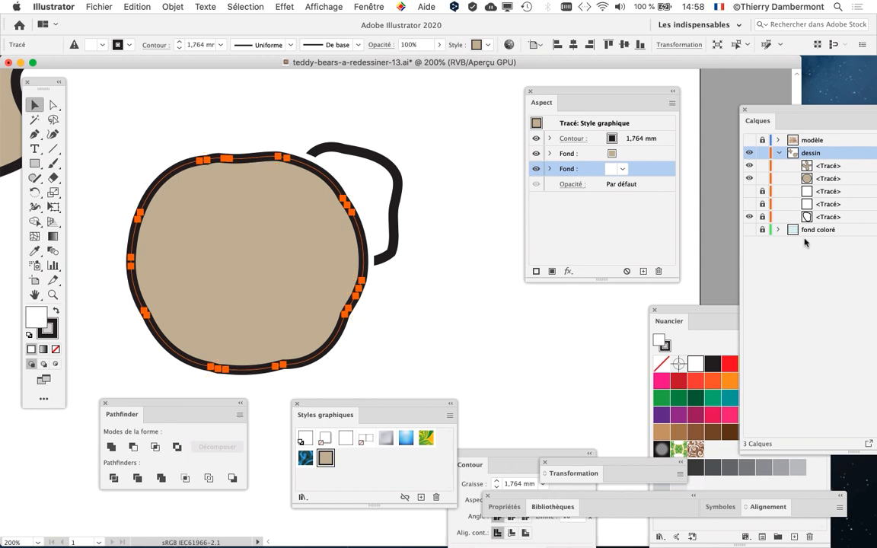
Rearrange the Calques and Aspect panels and make the fond coloré layer visible again
{"action": "left_click_drag", "start_coordinate": [777, 114], "coordinate": [363, 70]}
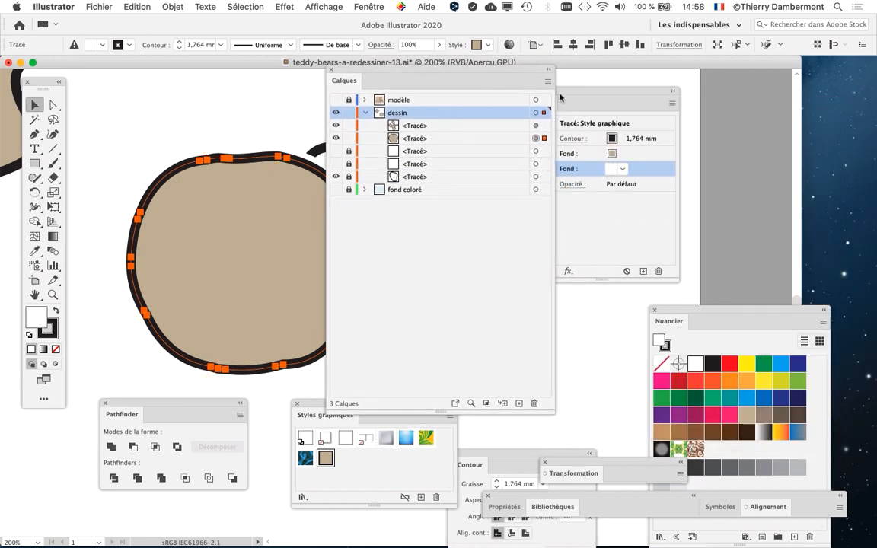
{"action": "left_click_drag", "start_coordinate": [560, 96], "coordinate": [749, 239]}
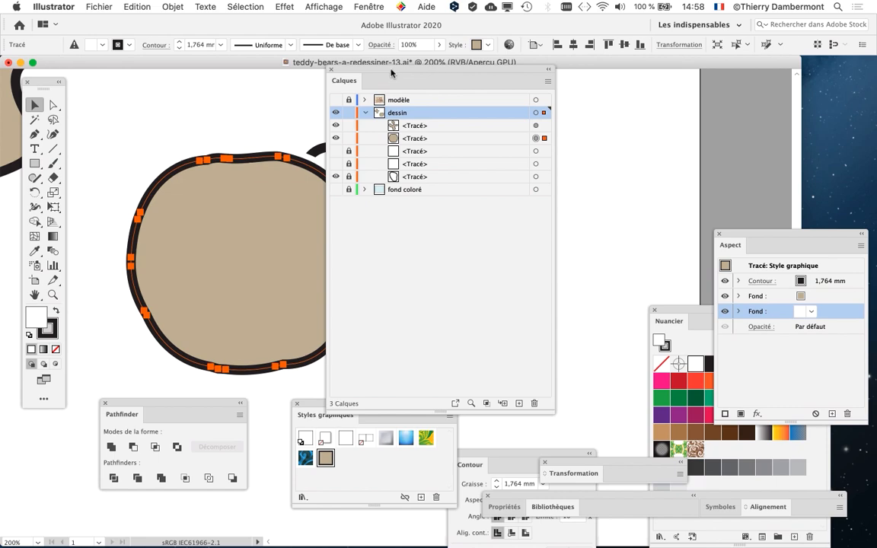
{"action": "left_click_drag", "start_coordinate": [391, 70], "coordinate": [585, 115]}
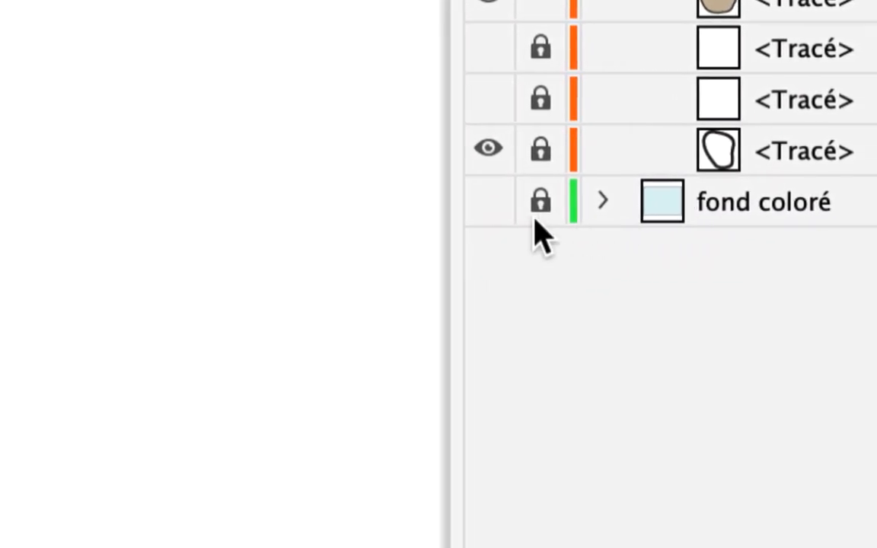
{"action": "left_click", "coordinate": [489, 210]}
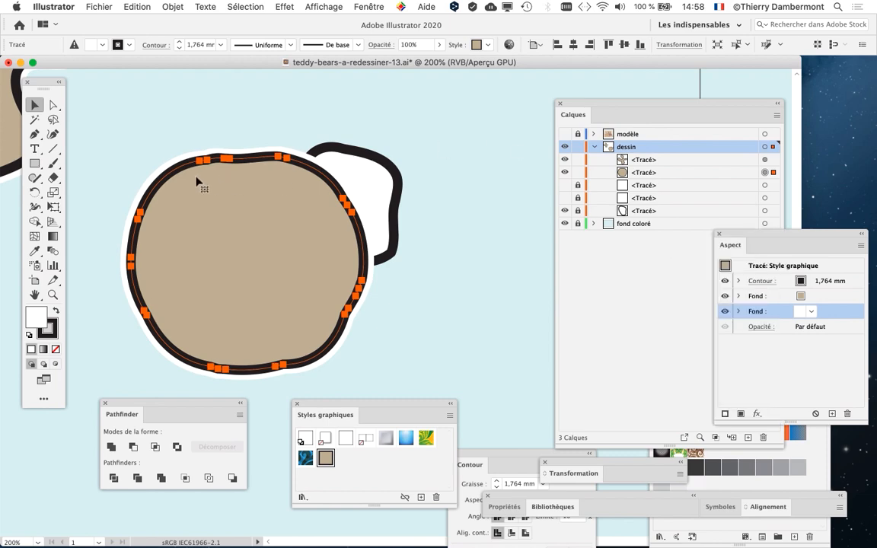
Simplify the round shape's path, adjusting the simplification until only eight anchor points remain
{"action": "left_click_drag", "start_coordinate": [205, 207], "coordinate": [221, 187]}
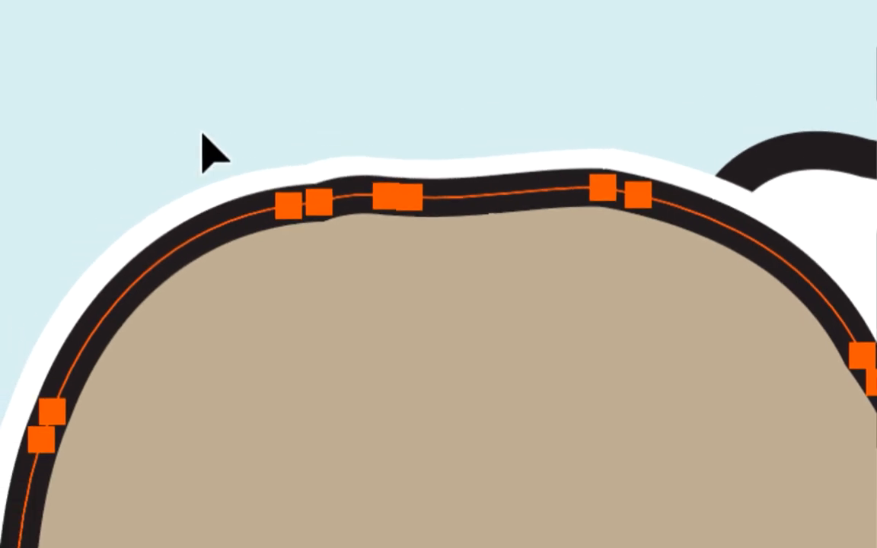
{"action": "left_click", "coordinate": [202, 134]}
{"action": "left_click", "coordinate": [262, 230]}
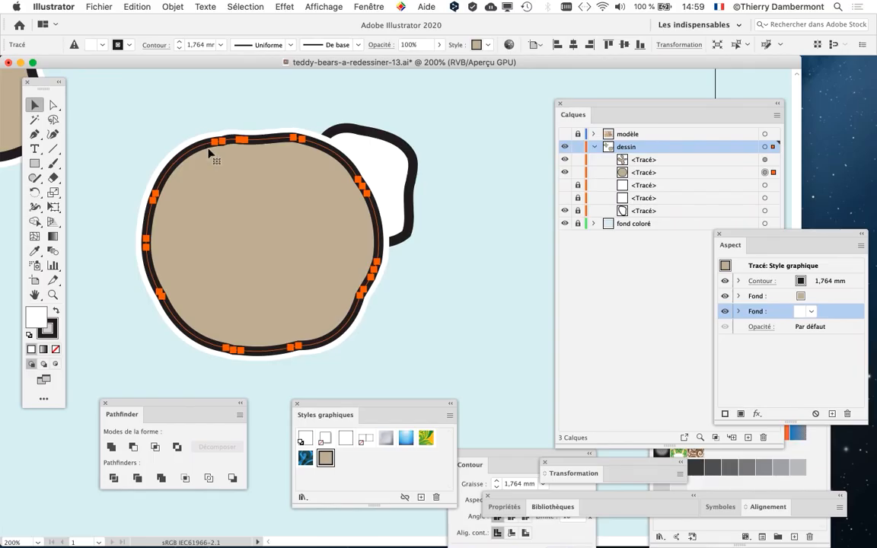
{"action": "left_click", "coordinate": [174, 6]}
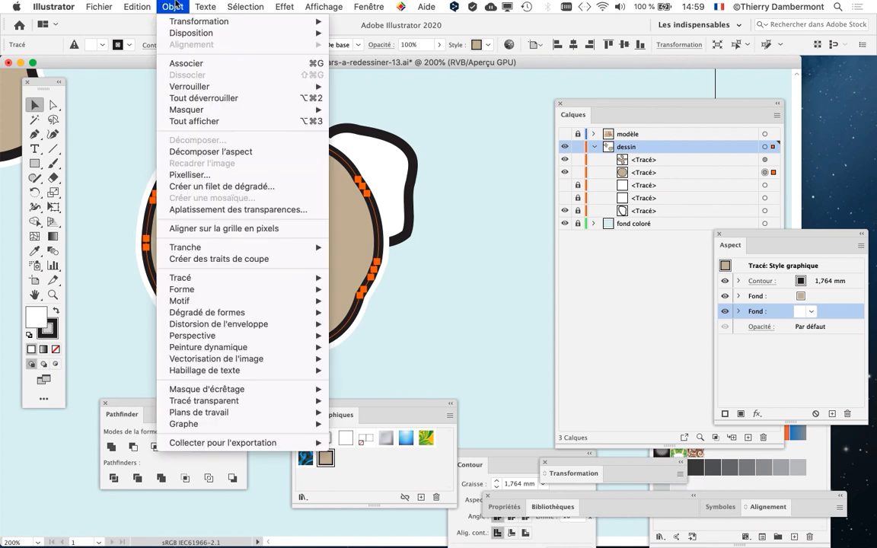
{"action": "mouse_move", "coordinate": [202, 279]}
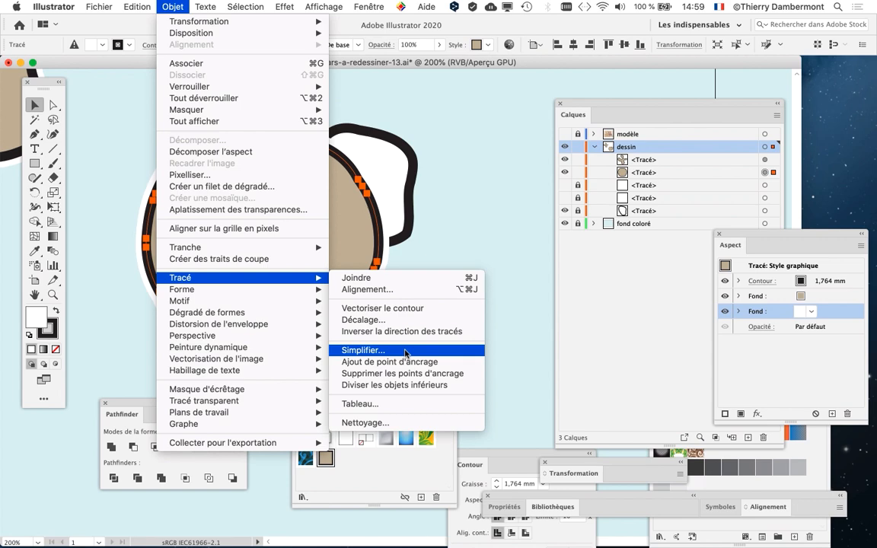
{"action": "left_click", "coordinate": [406, 352]}
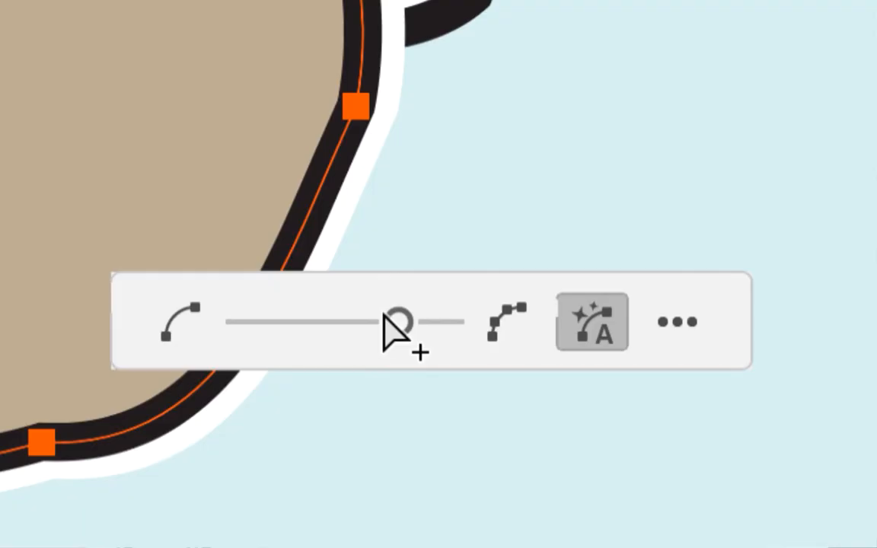
{"action": "left_click_drag", "start_coordinate": [386, 317], "coordinate": [440, 319]}
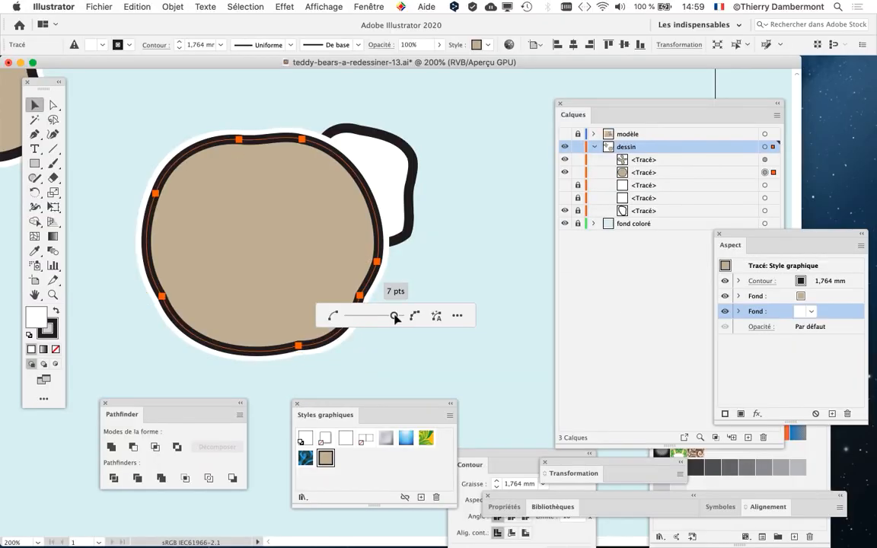
{"action": "left_click_drag", "start_coordinate": [398, 317], "coordinate": [396, 315]}
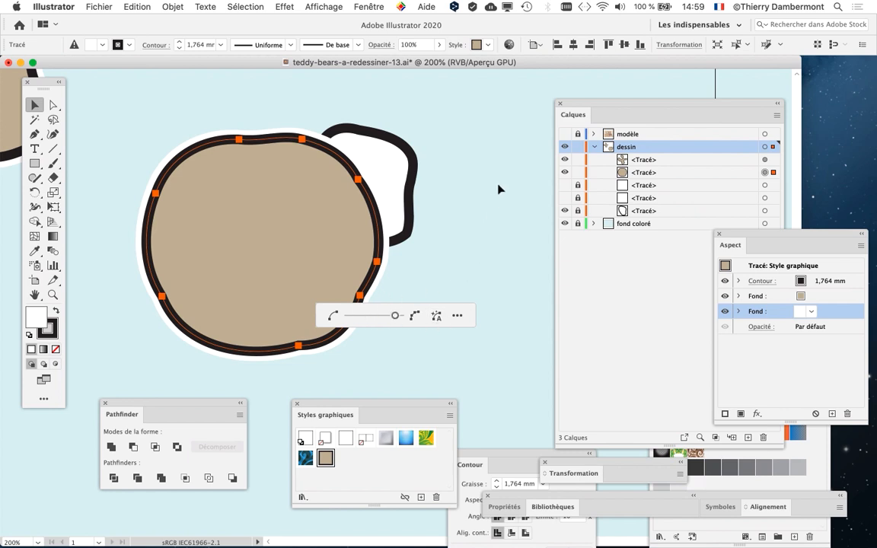
{"action": "left_click", "coordinate": [446, 135]}
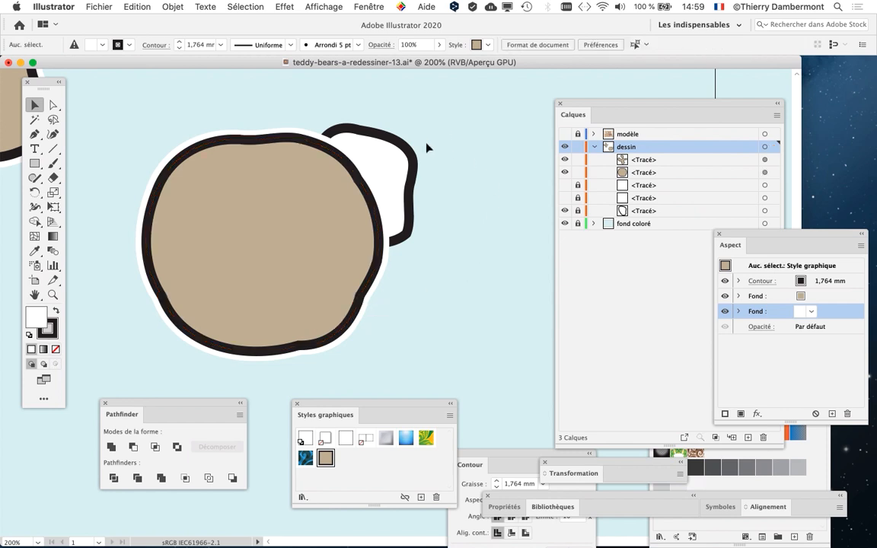
Reselect the round shape, move the Calques panel out of the way and place the Aspect panel beside the shape
{"action": "left_click", "coordinate": [373, 204]}
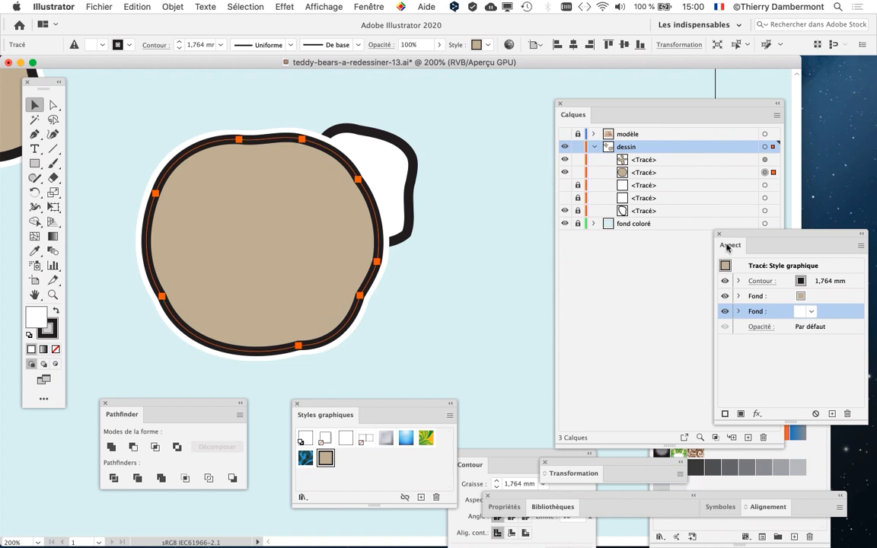
{"action": "left_click_drag", "start_coordinate": [575, 104], "coordinate": [69, 429]}
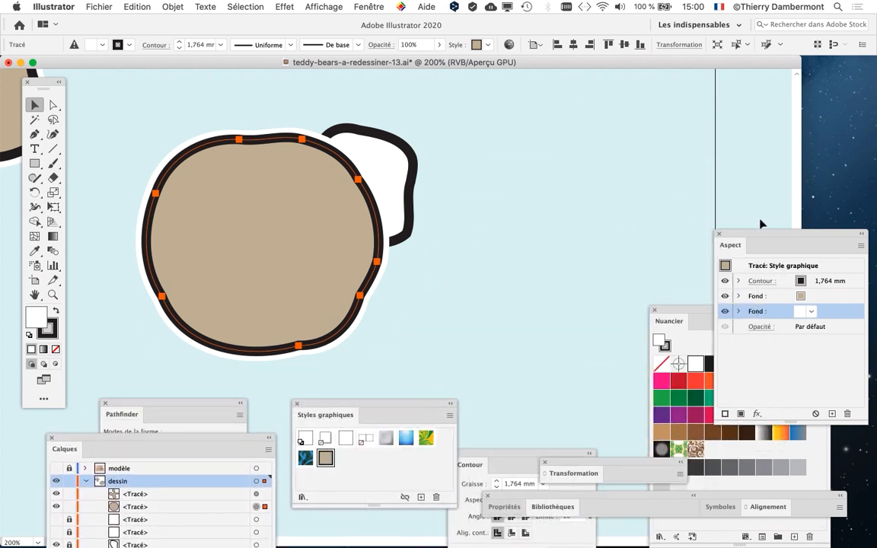
{"action": "left_click_drag", "start_coordinate": [762, 234], "coordinate": [491, 97]}
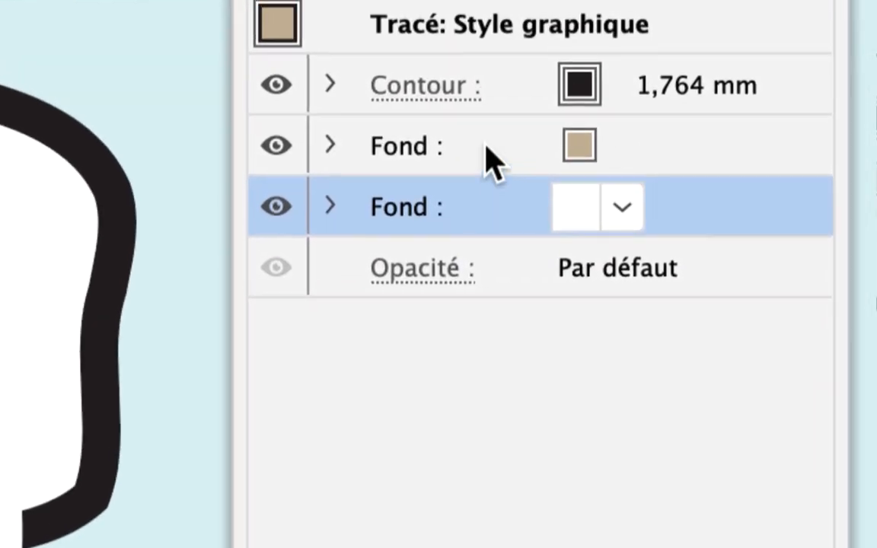
Select the round shape's upper fill and try yellow-green, teal, dark brown, brown and beige swatches on it, finishing with light blue
{"action": "left_click", "coordinate": [497, 374]}
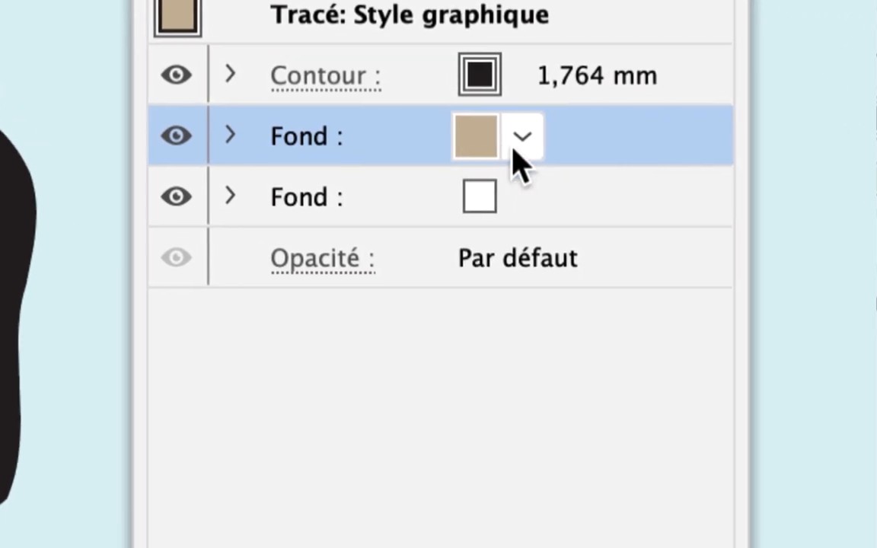
{"action": "left_click", "coordinate": [623, 149]}
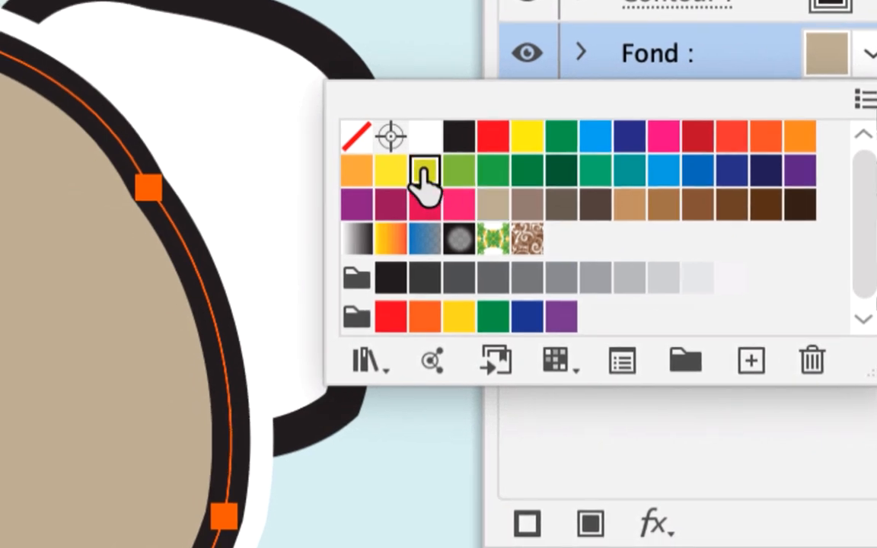
{"action": "left_click", "coordinate": [424, 177]}
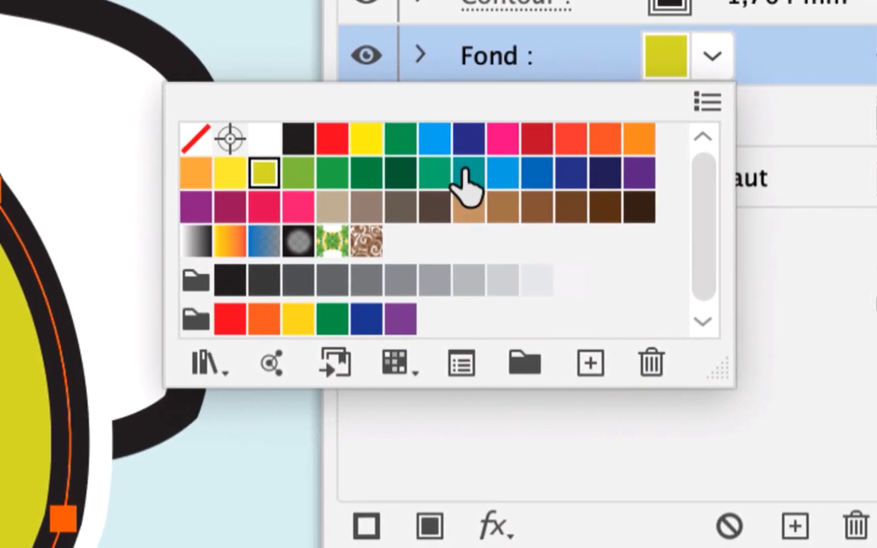
{"action": "left_click", "coordinate": [466, 178]}
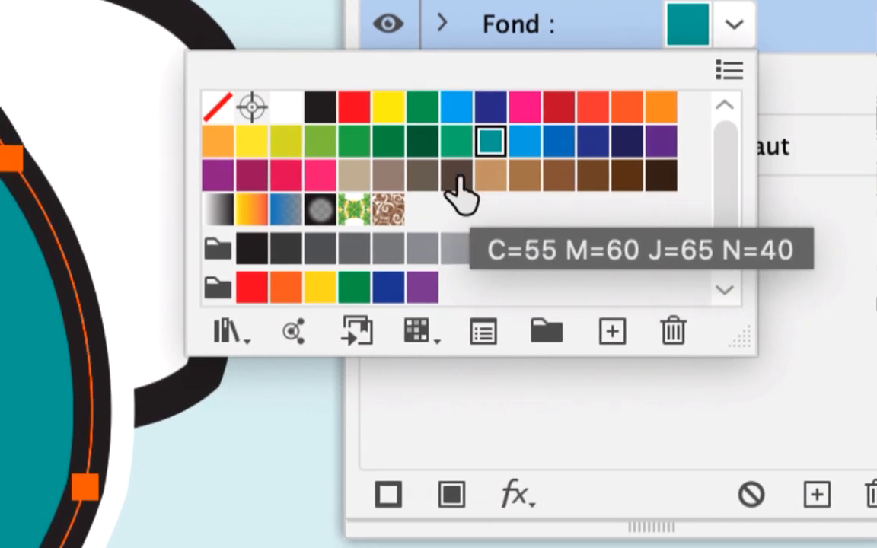
{"action": "left_click", "coordinate": [461, 181]}
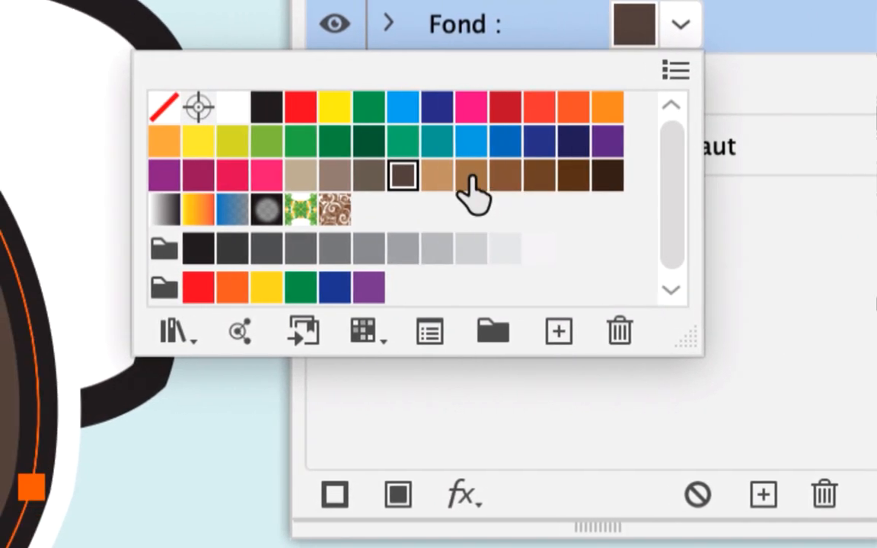
{"action": "left_click", "coordinate": [428, 177]}
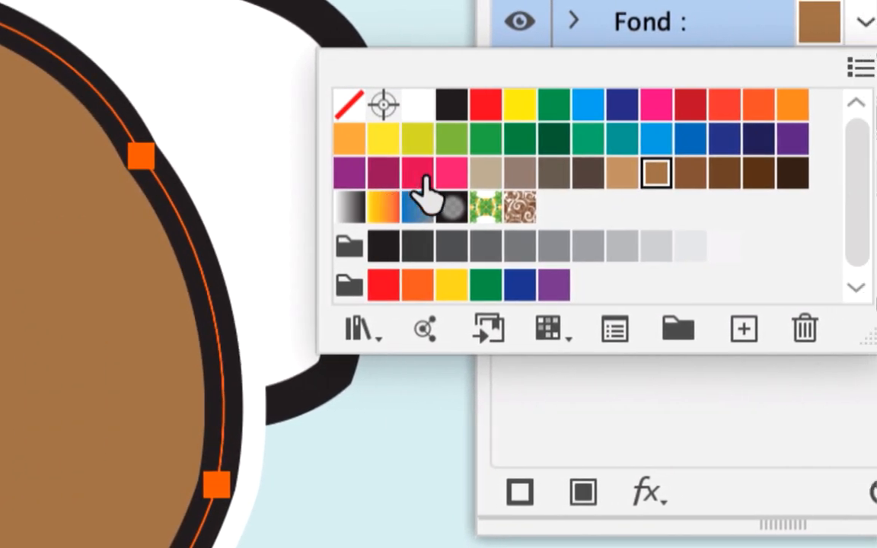
{"action": "left_click", "coordinate": [488, 173]}
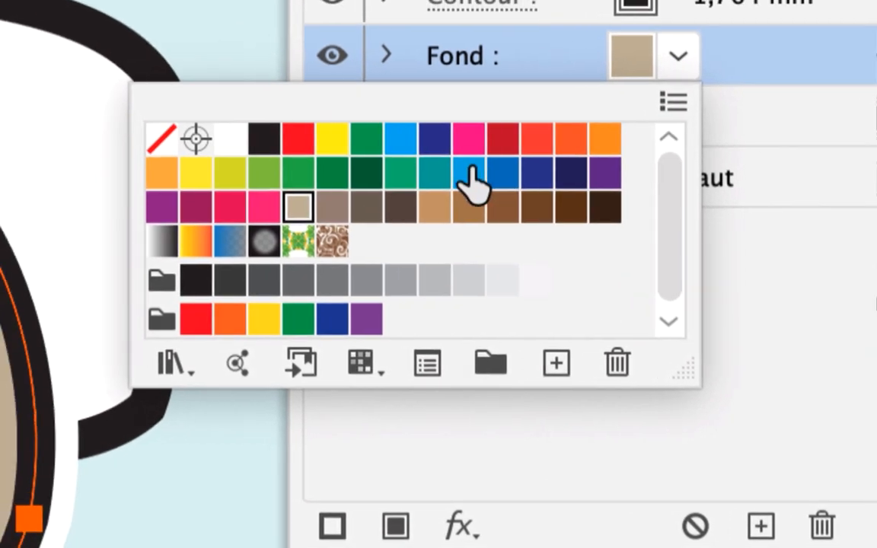
{"action": "left_click", "coordinate": [437, 168]}
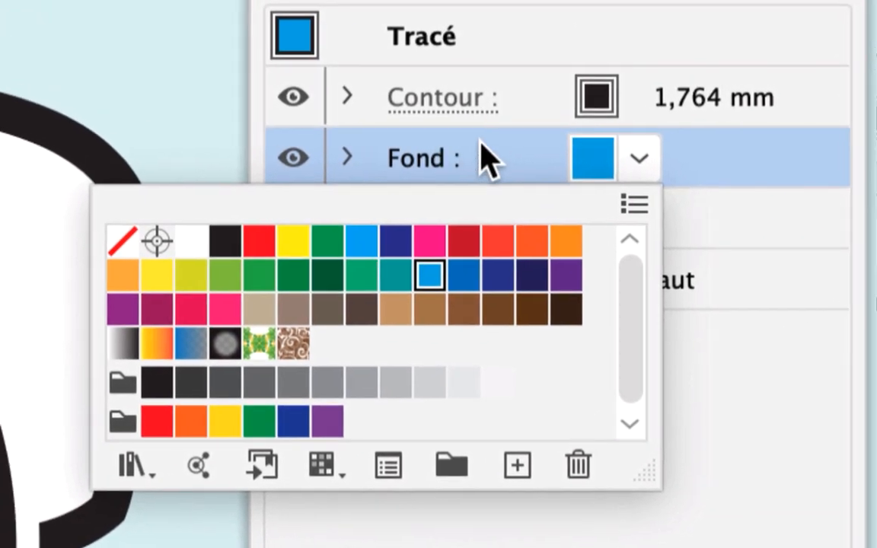
{"action": "left_click", "coordinate": [483, 143]}
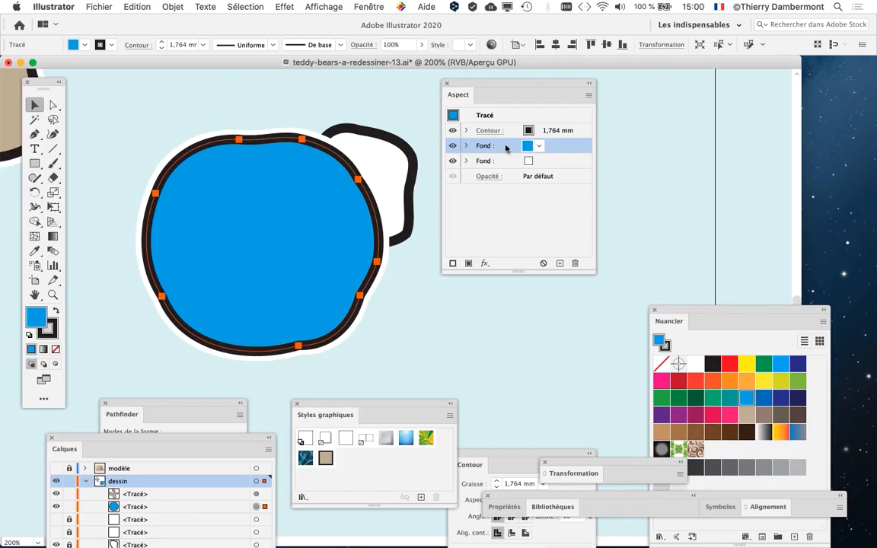
Change the upper fill to the yellow-green swatch and close its swatch list
{"action": "left_click", "coordinate": [538, 146]}
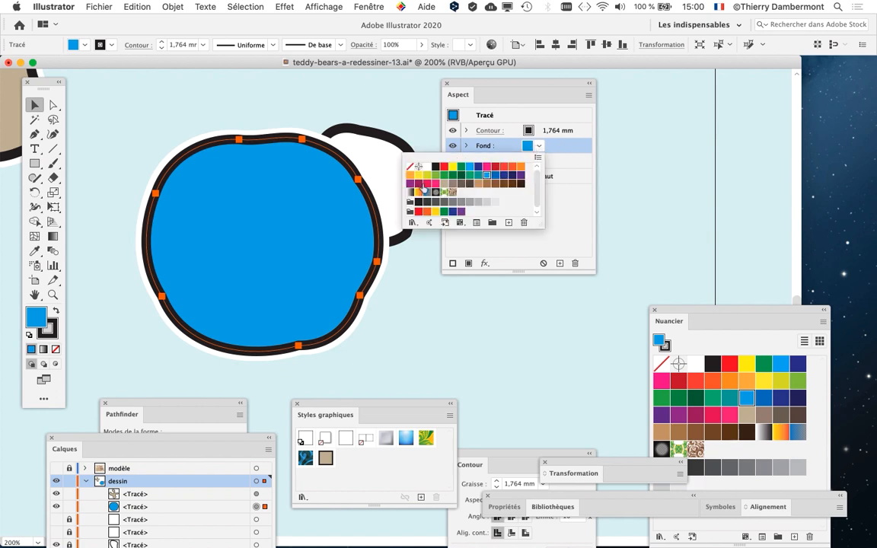
{"action": "left_click", "coordinate": [419, 175]}
{"action": "left_click", "coordinate": [427, 175]}
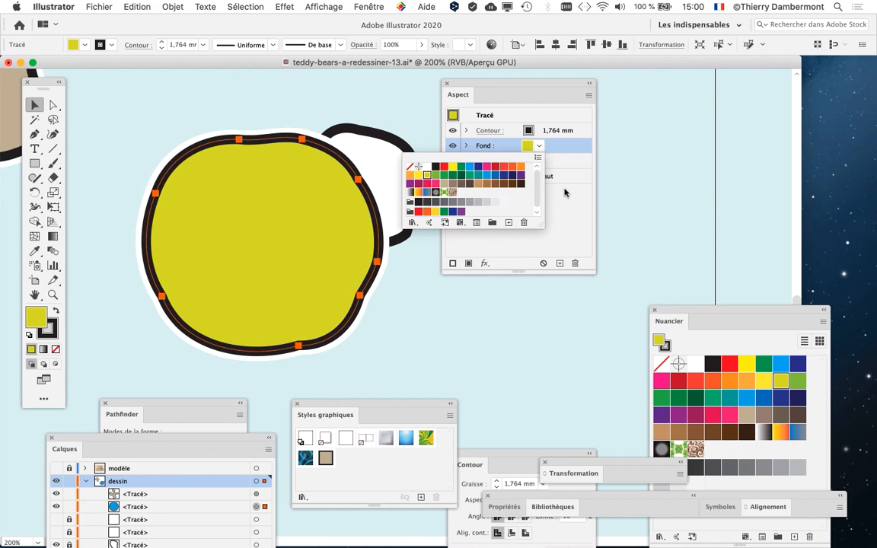
{"action": "left_click", "coordinate": [540, 145]}
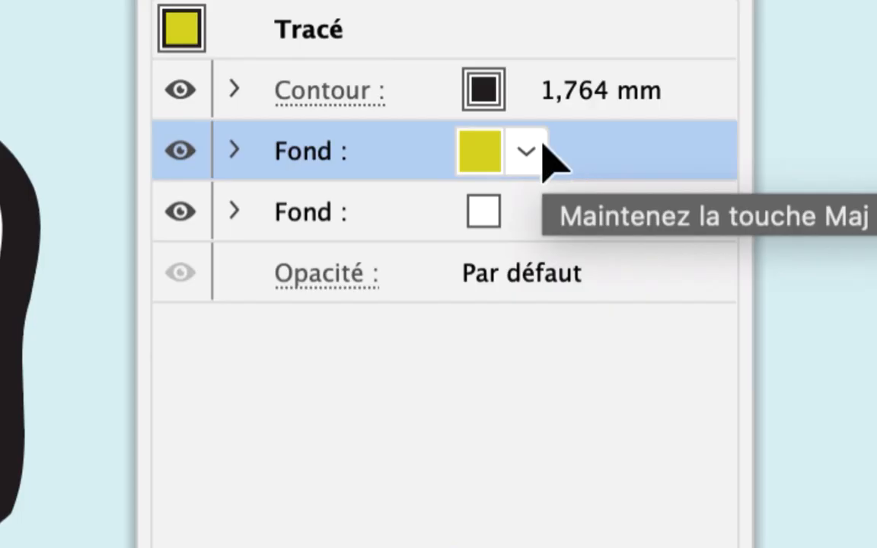
Try bluish green, pink and light green swatches on the upper fill, settling on green C=75 M=0 J=100 N=0
{"action": "left_click", "coordinate": [542, 144]}
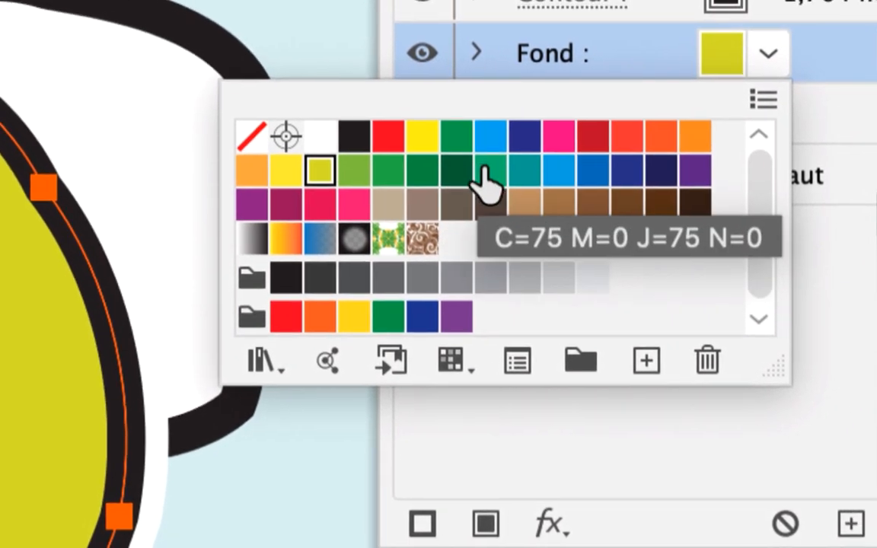
{"action": "left_click", "coordinate": [522, 137]}
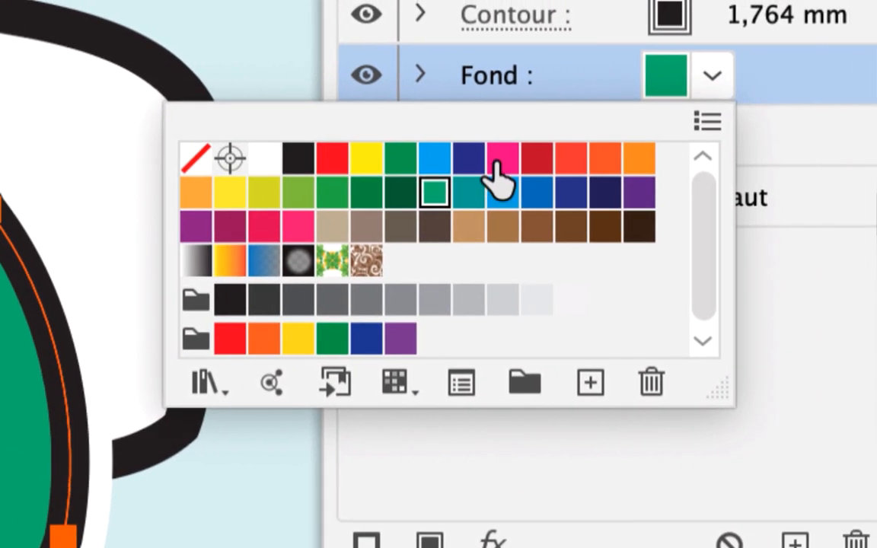
{"action": "left_click", "coordinate": [646, 138]}
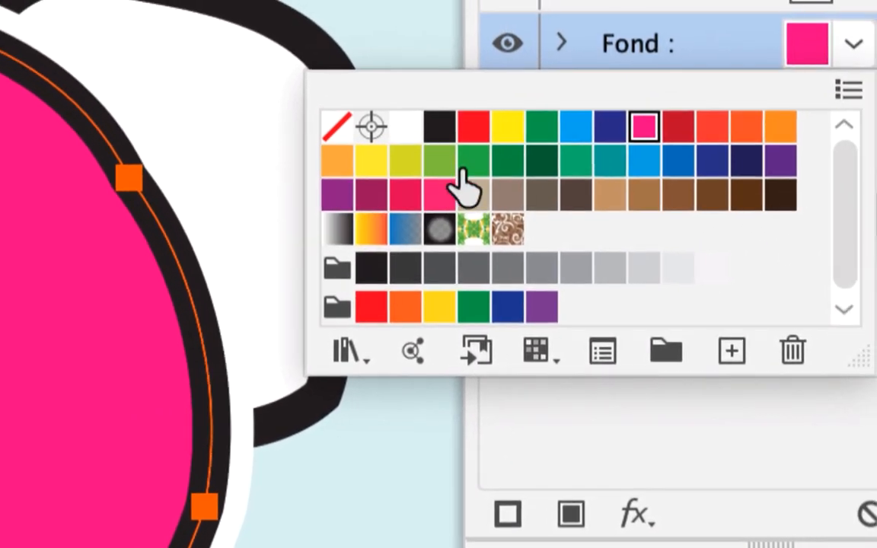
{"action": "left_click", "coordinate": [821, 92]}
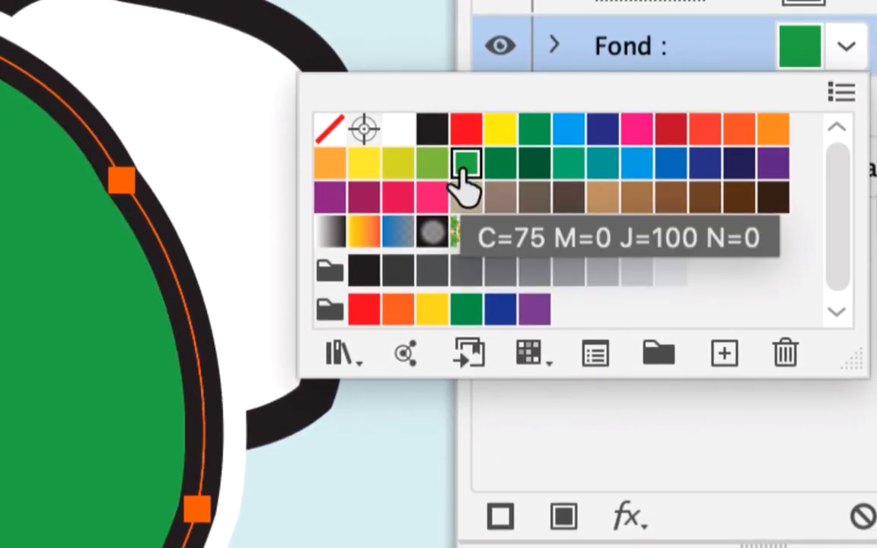
{"action": "left_click", "coordinate": [432, 167]}
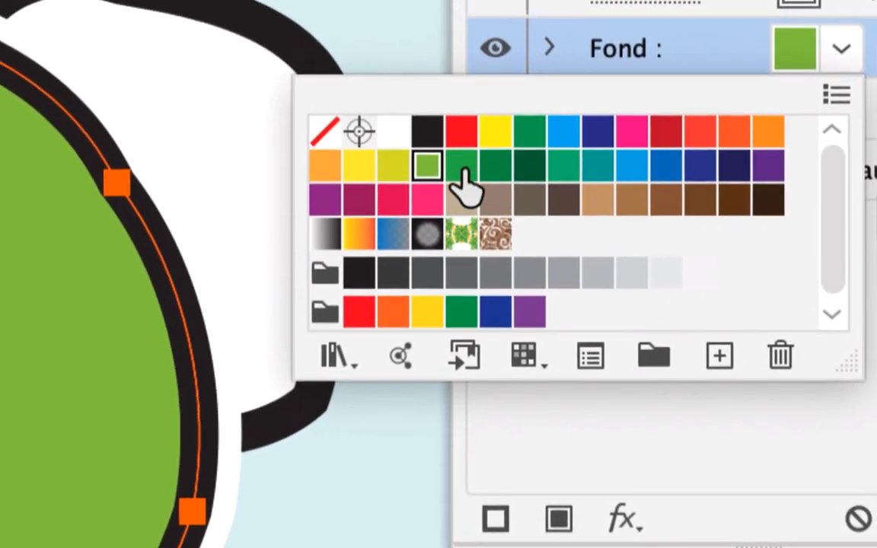
{"action": "left_click", "coordinate": [803, 107]}
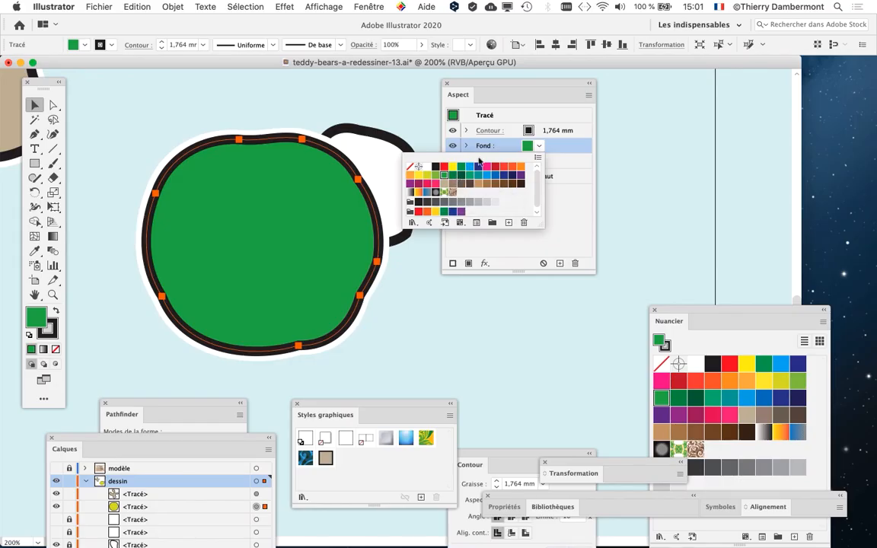
Move the Aspect panel away from the round shape and place the Nuancier panel next to it
{"action": "left_click", "coordinate": [503, 84]}
{"action": "left_click_drag", "start_coordinate": [503, 84], "coordinate": [570, 89]}
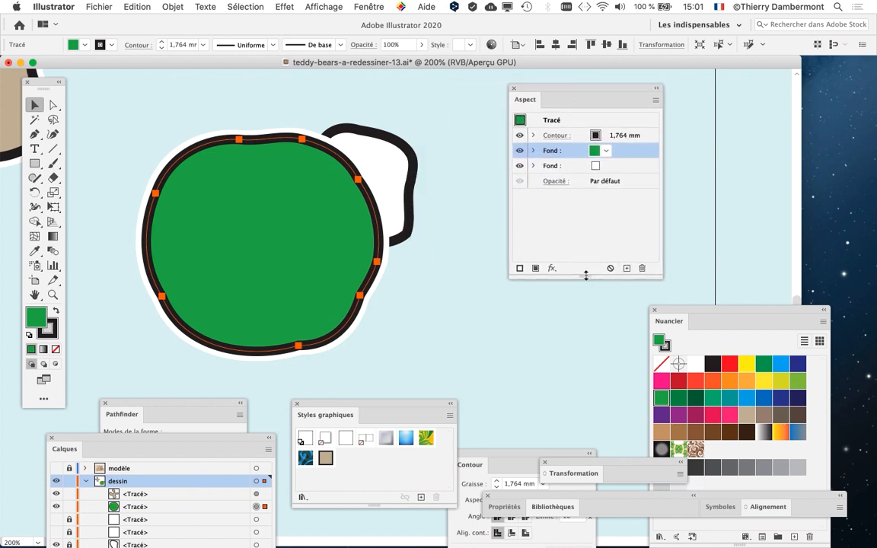
{"action": "left_click_drag", "start_coordinate": [699, 311], "coordinate": [736, 99]}
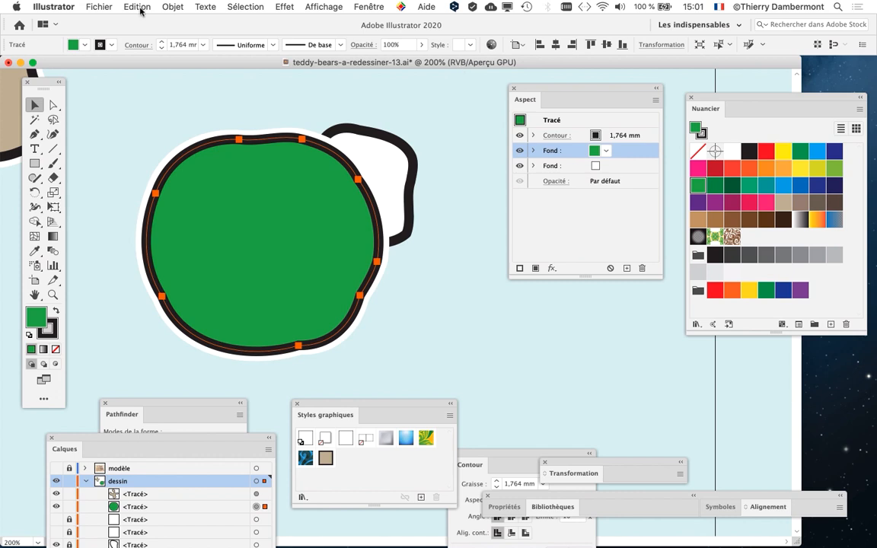
Check the document's colour mode, keeping Couleurs RVB as the chosen mode
{"action": "left_click", "coordinate": [107, 5]}
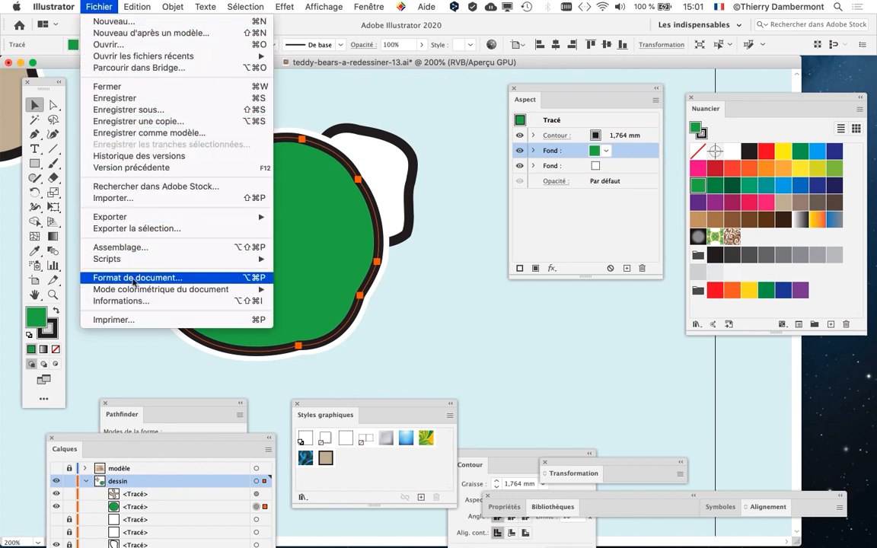
{"action": "mouse_move", "coordinate": [136, 293]}
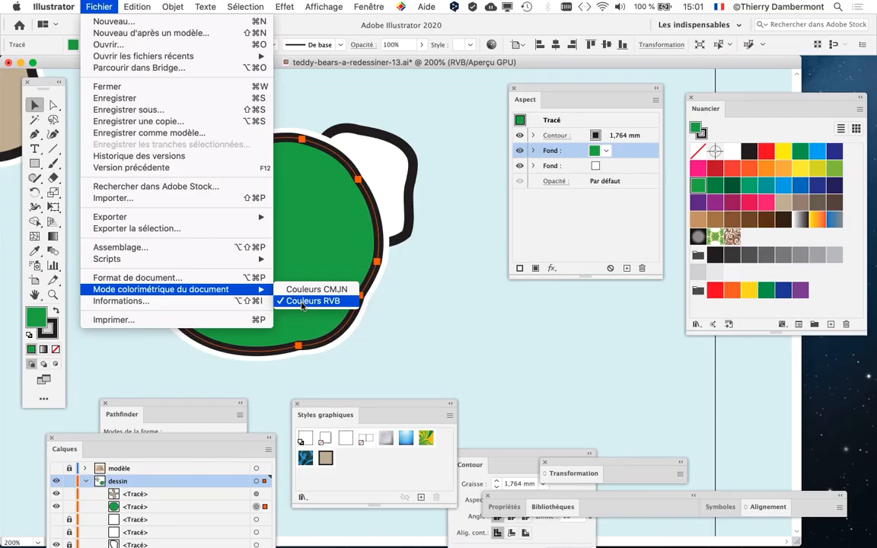
{"action": "left_click", "coordinate": [303, 303]}
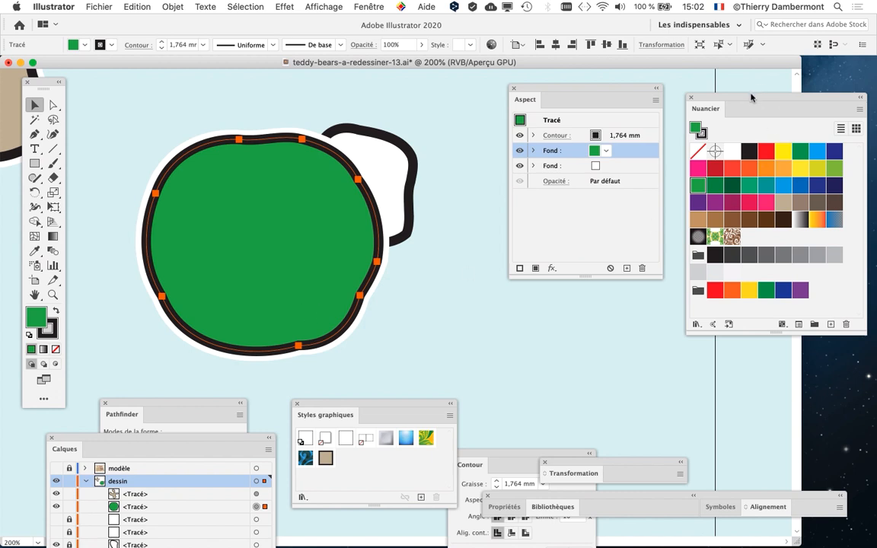
Bring the Nuancier panel closer to the Aspect panel and briefly display the upper fill's swatch list to compare them
{"action": "left_click_drag", "start_coordinate": [751, 97], "coordinate": [744, 99]}
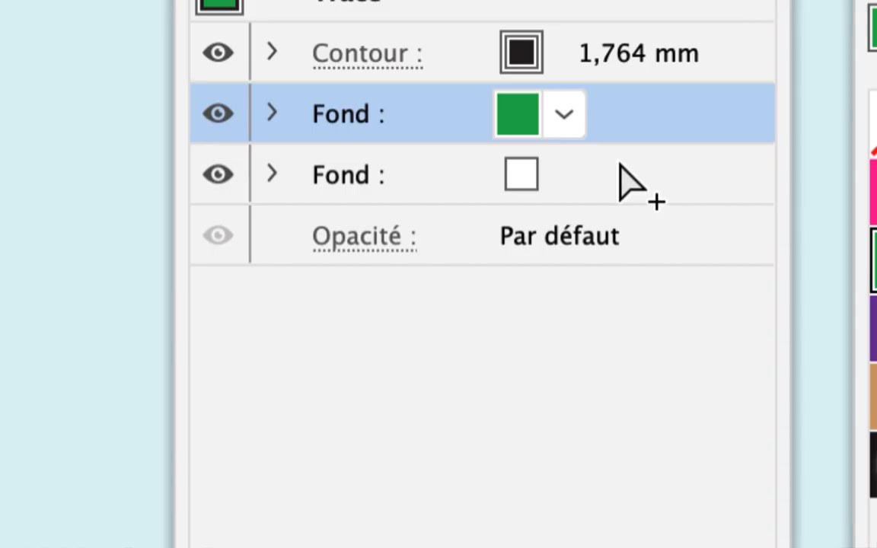
{"action": "left_click", "coordinate": [564, 115]}
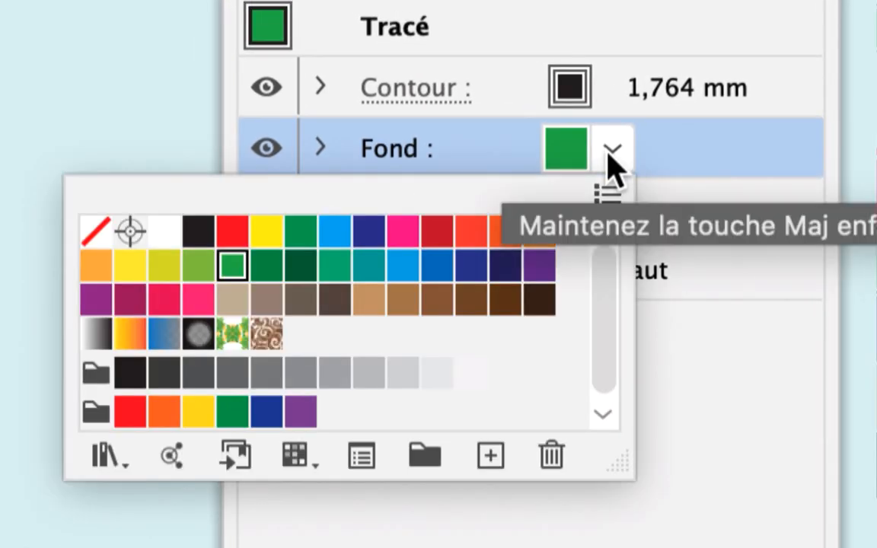
{"action": "left_click", "coordinate": [610, 156]}
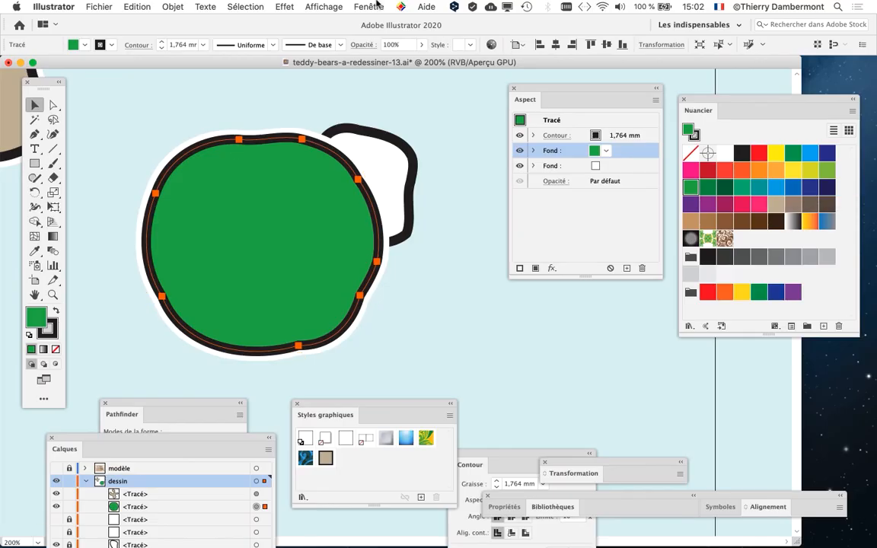
Hide the Nuancier panel and display it again
{"action": "left_click", "coordinate": [369, 6]}
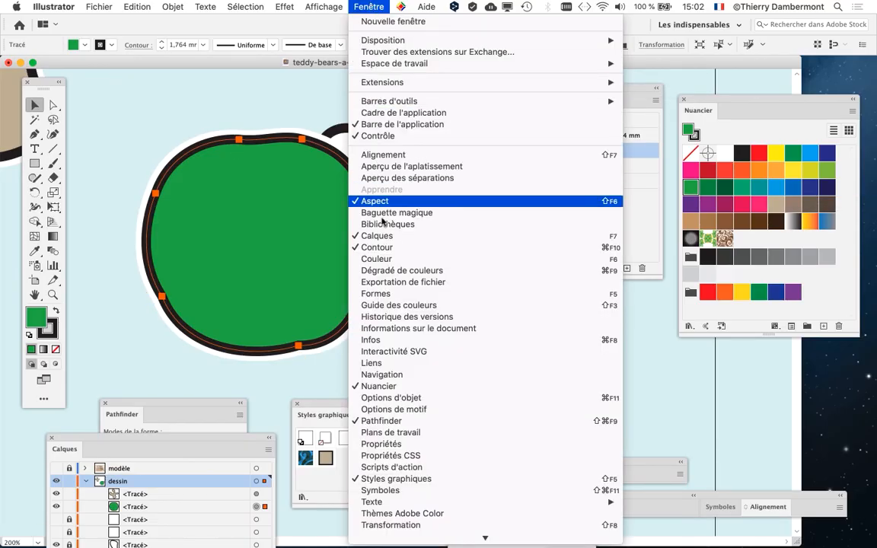
{"action": "left_click", "coordinate": [402, 386]}
{"action": "left_click", "coordinate": [370, 6]}
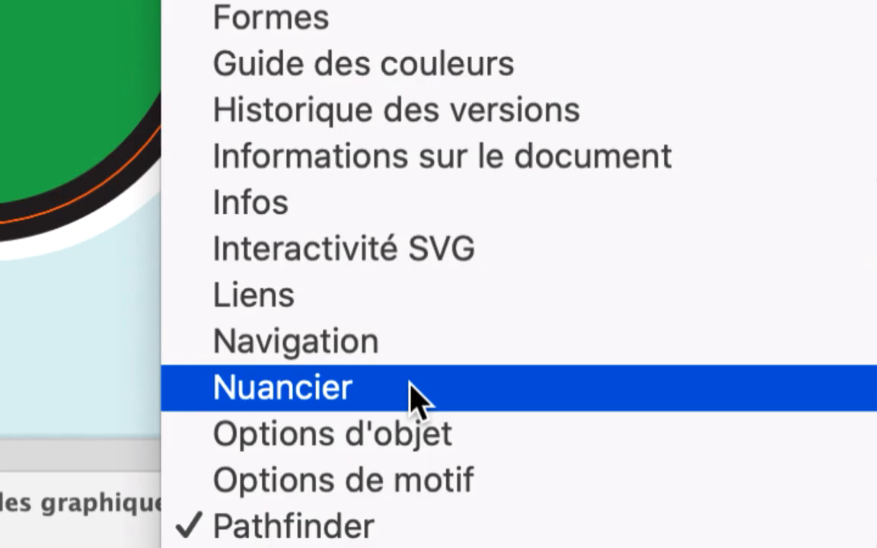
{"action": "left_click", "coordinate": [415, 393]}
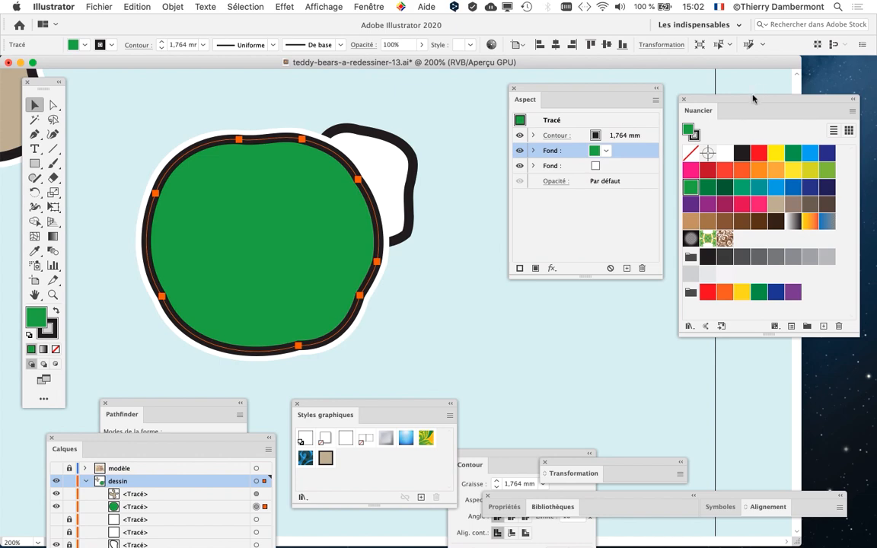
Bring the Nuancier panel beside the round shape, try pink and blue, and set the upper fill to tan C=25 M=40 J=65 N=0
{"action": "left_click_drag", "start_coordinate": [753, 98], "coordinate": [478, 66]}
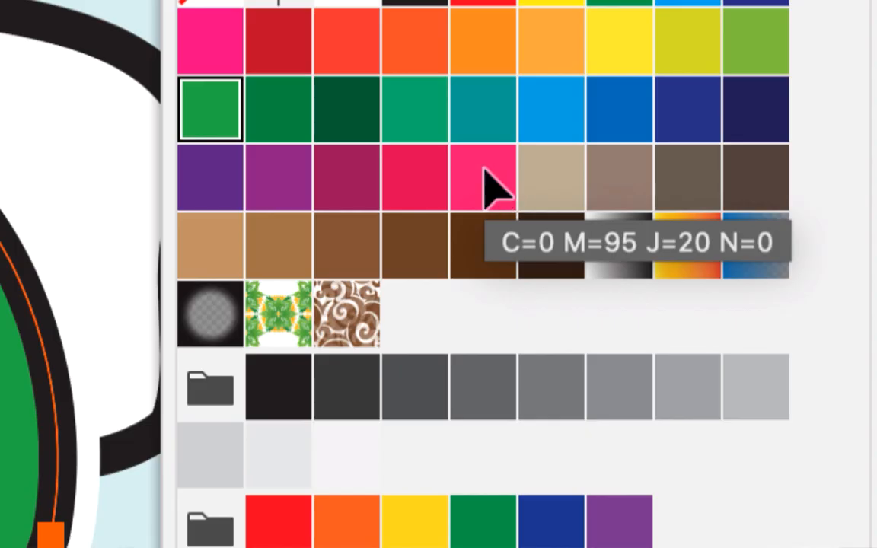
{"action": "left_click", "coordinate": [487, 174]}
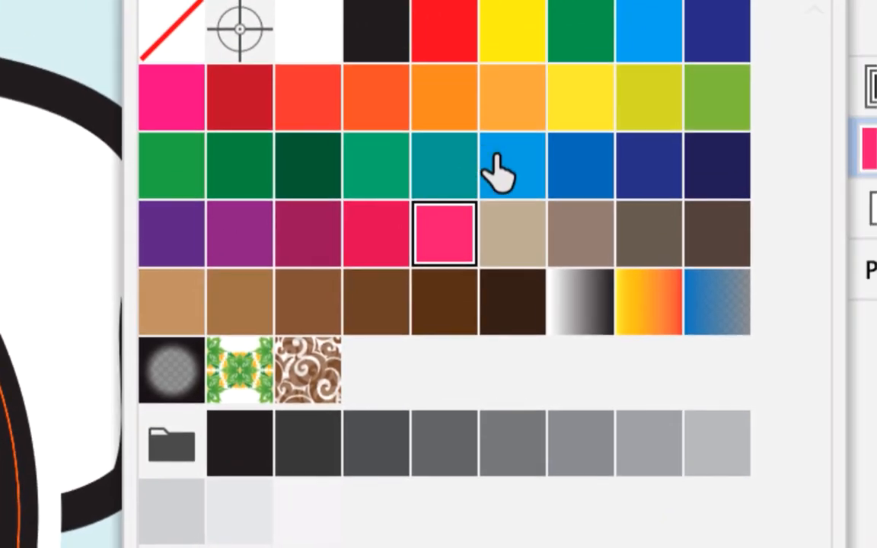
{"action": "left_click", "coordinate": [621, 116]}
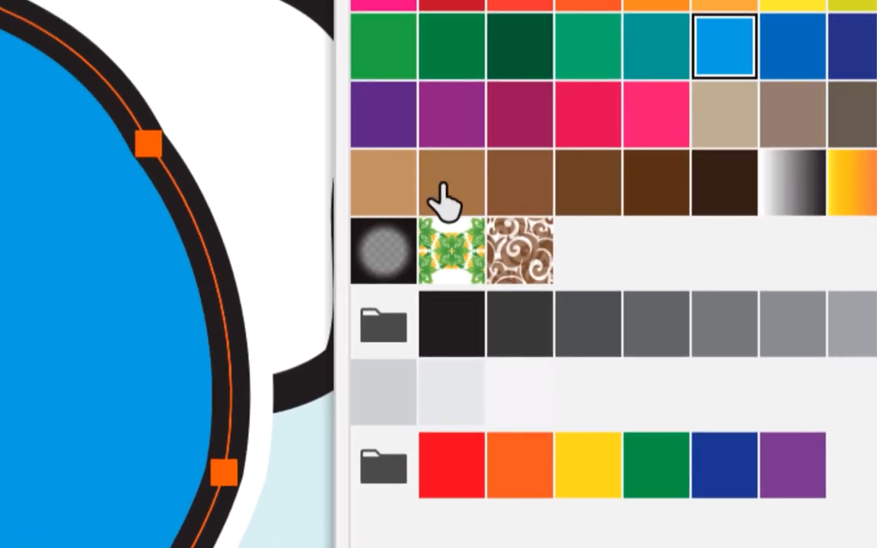
{"action": "left_click", "coordinate": [182, 251]}
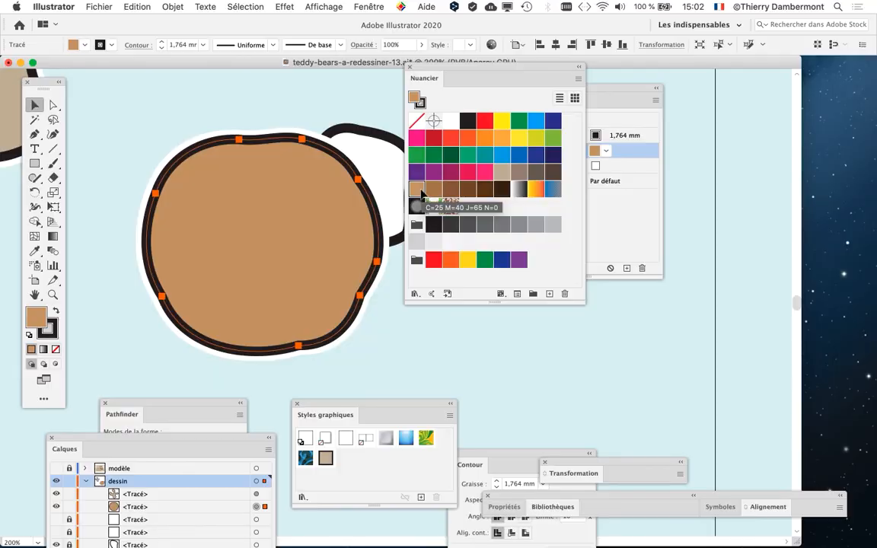
Move the Aspect panel below the Nuancier panel and shift the Nuancier panel clear of the artwork
{"action": "left_click_drag", "start_coordinate": [624, 94], "coordinate": [629, 397]}
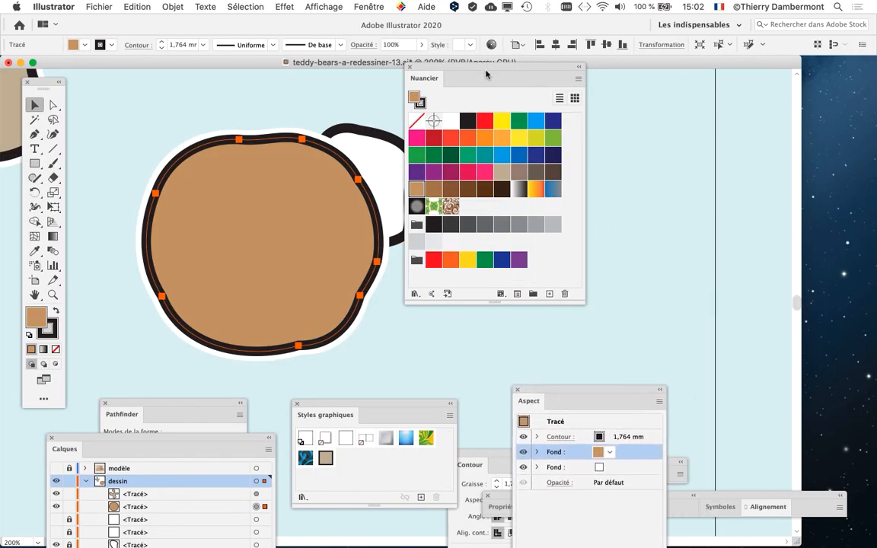
{"action": "left_click_drag", "start_coordinate": [490, 70], "coordinate": [543, 88]}
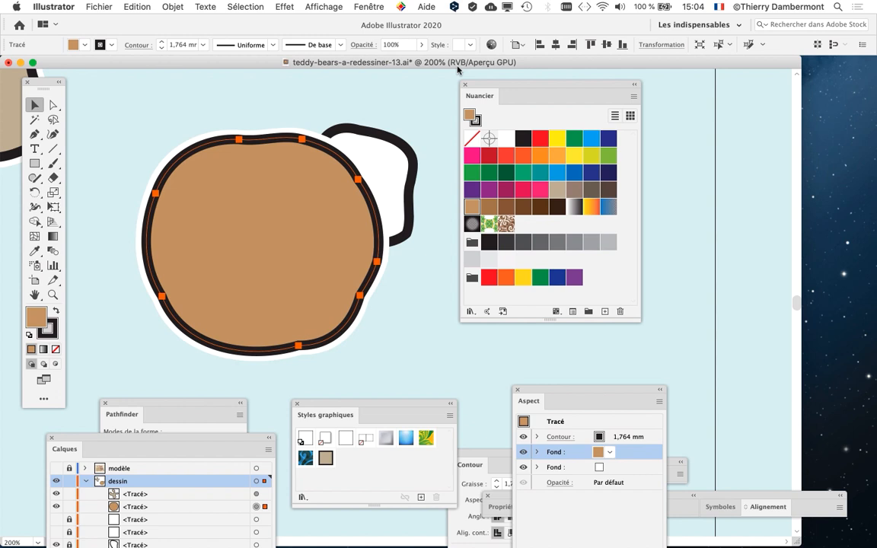
Create a new global RVB swatch in bright green with R=0 V=255 B=0 for the round shape's upper fill
{"action": "mouse_move", "coordinate": [482, 86]}
{"action": "left_mouse_down"}
{"action": "mouse_move", "coordinate": [682, 86]}
{"action": "mouse_move", "coordinate": [492, 96]}
{"action": "left_mouse_up"}
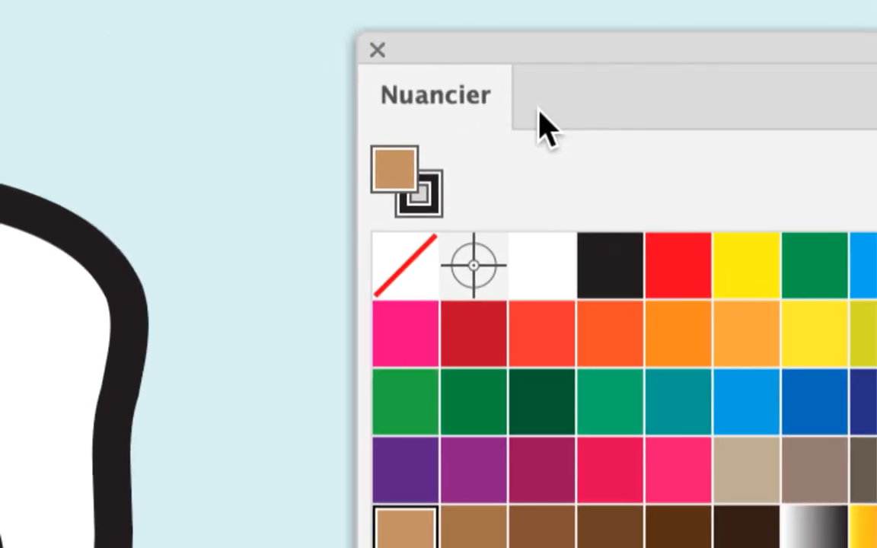
{"action": "left_click", "coordinate": [713, 86]}
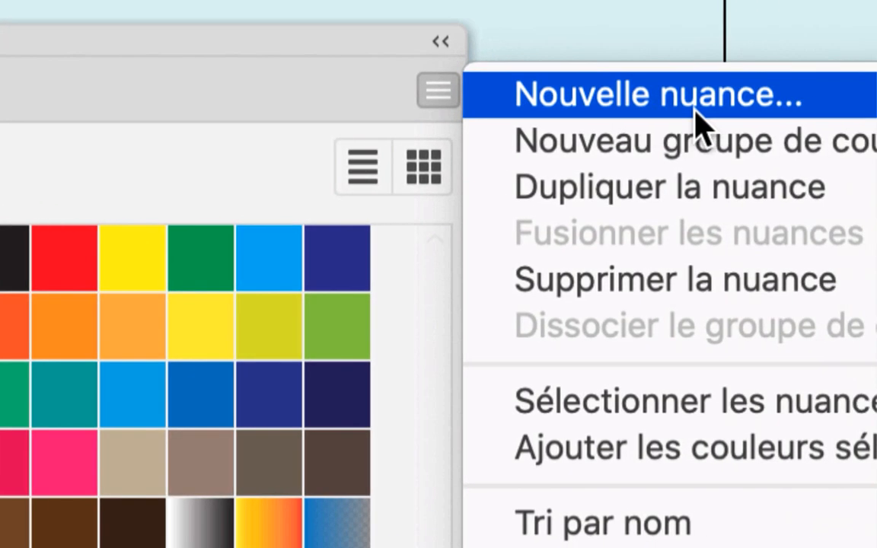
{"action": "left_click", "coordinate": [699, 122]}
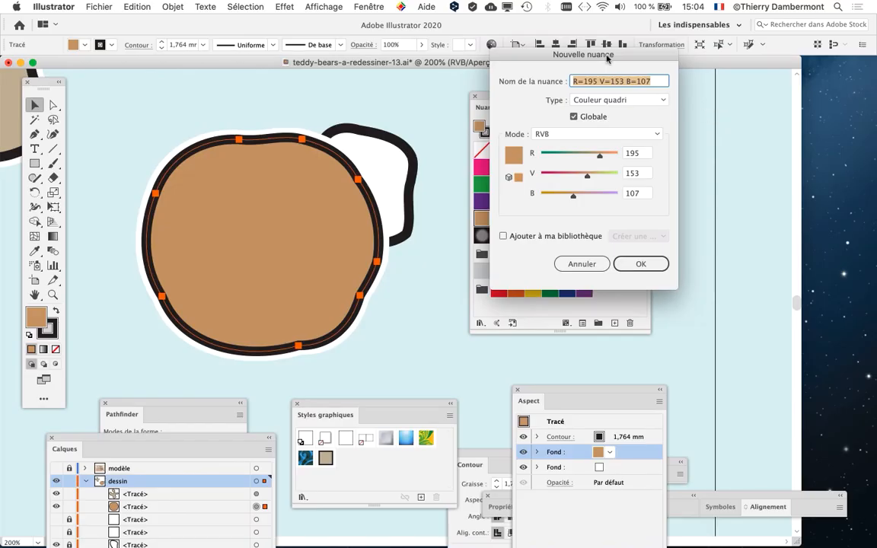
{"action": "left_click_drag", "start_coordinate": [608, 55], "coordinate": [732, 76]}
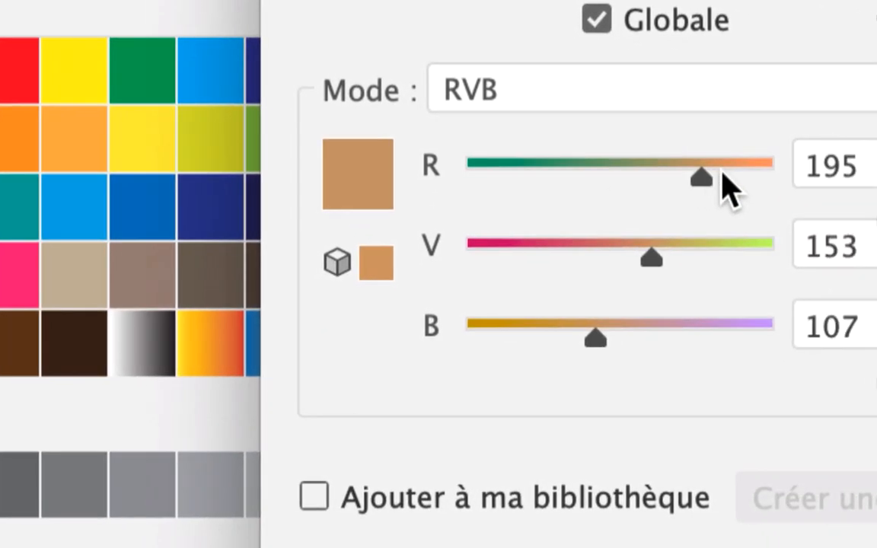
{"action": "left_click_drag", "start_coordinate": [822, 237], "coordinate": [568, 232]}
{"action": "left_click_drag", "start_coordinate": [869, 257], "coordinate": [876, 261]}
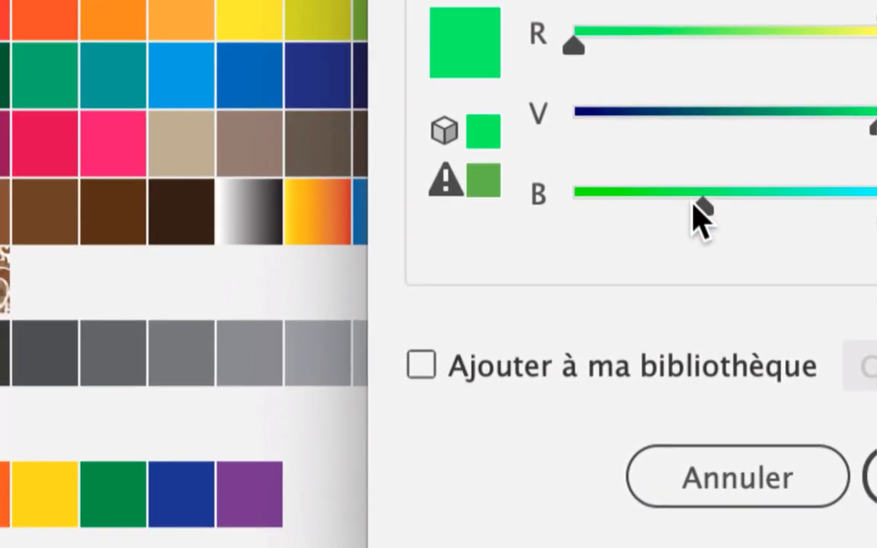
{"action": "left_click_drag", "start_coordinate": [621, 240], "coordinate": [495, 242]}
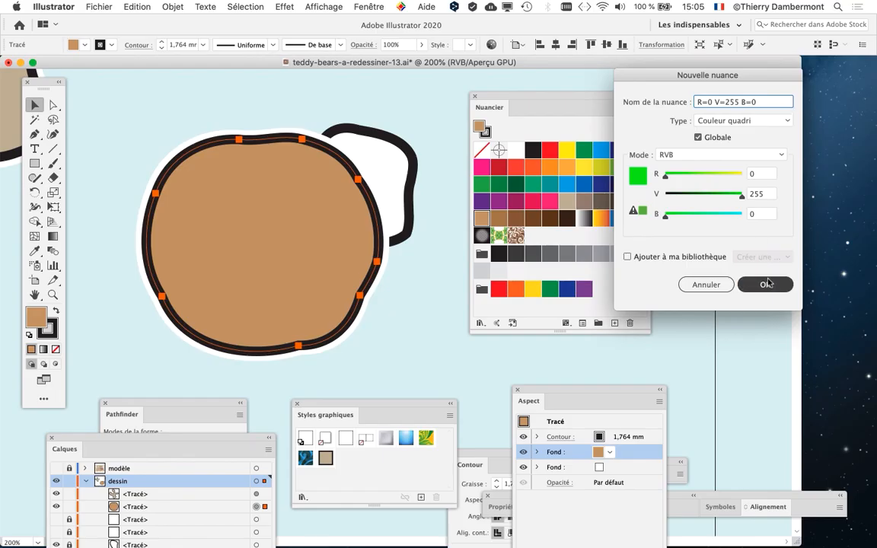
{"action": "left_click", "coordinate": [766, 284]}
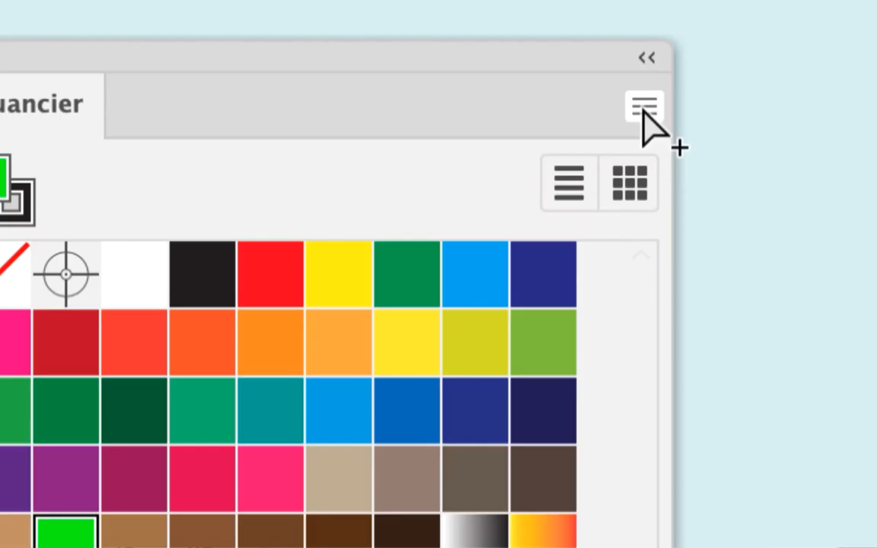
Create another global RVB swatch in magenta with R=255 V=0 B=255 for the same fill
{"action": "left_click", "coordinate": [642, 109]}
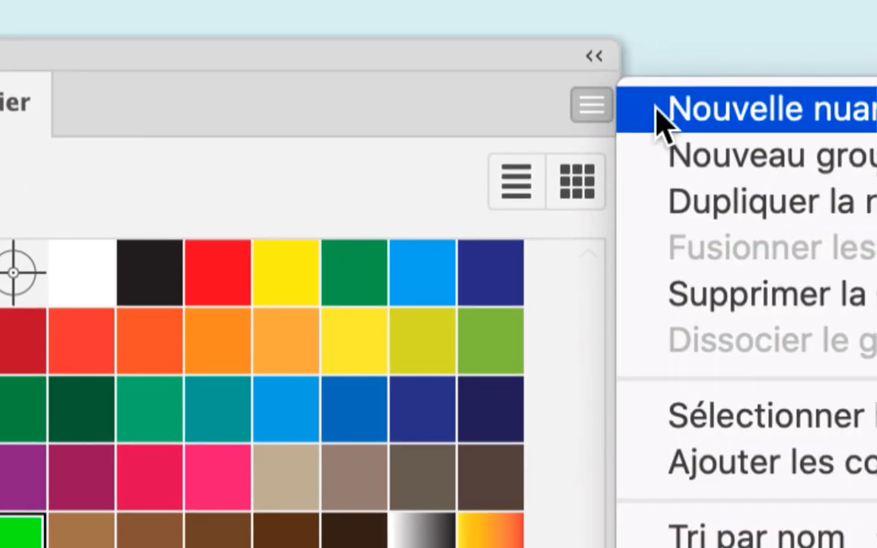
{"action": "left_click", "coordinate": [708, 124]}
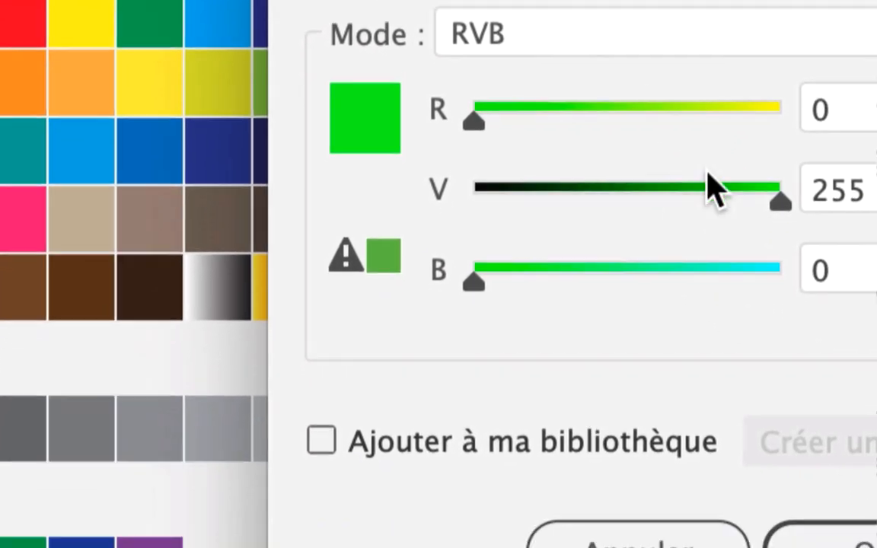
{"action": "left_click_drag", "start_coordinate": [781, 199], "coordinate": [484, 230]}
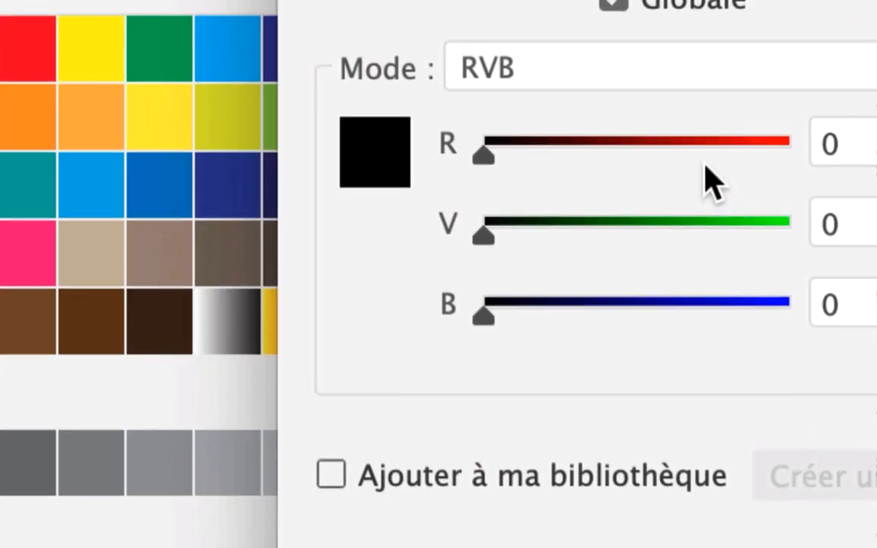
{"action": "left_click", "coordinate": [787, 149]}
{"action": "left_click", "coordinate": [794, 306]}
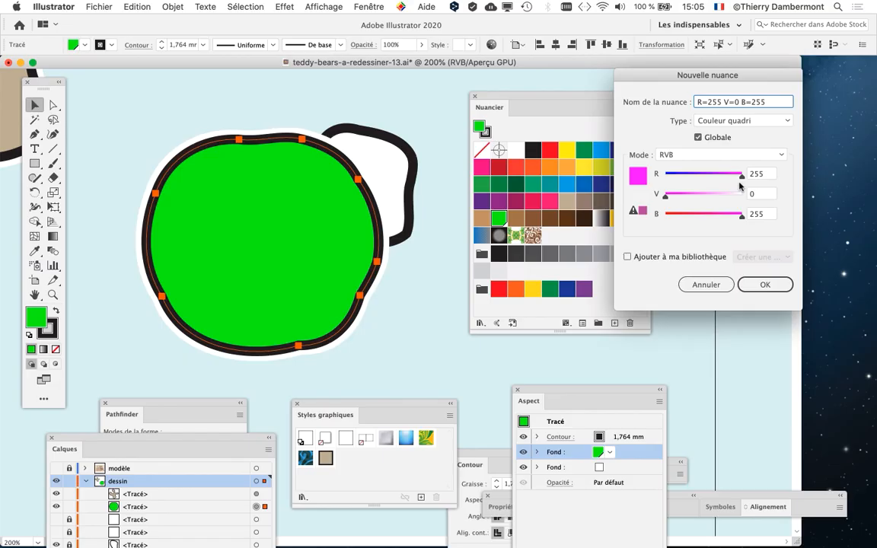
{"action": "left_click", "coordinate": [781, 287]}
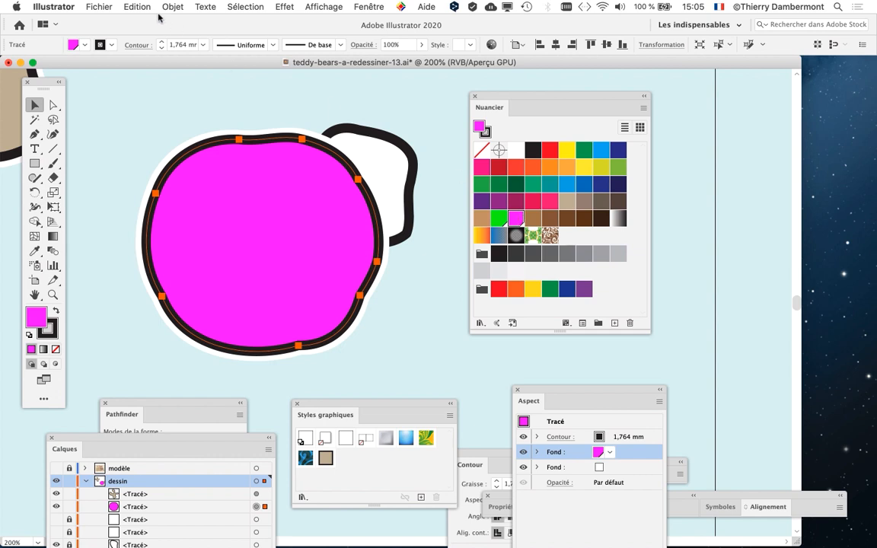
Check the document's colour mode options and keep Couleurs RVB
{"action": "left_click", "coordinate": [96, 7]}
{"action": "mouse_move", "coordinate": [151, 295]}
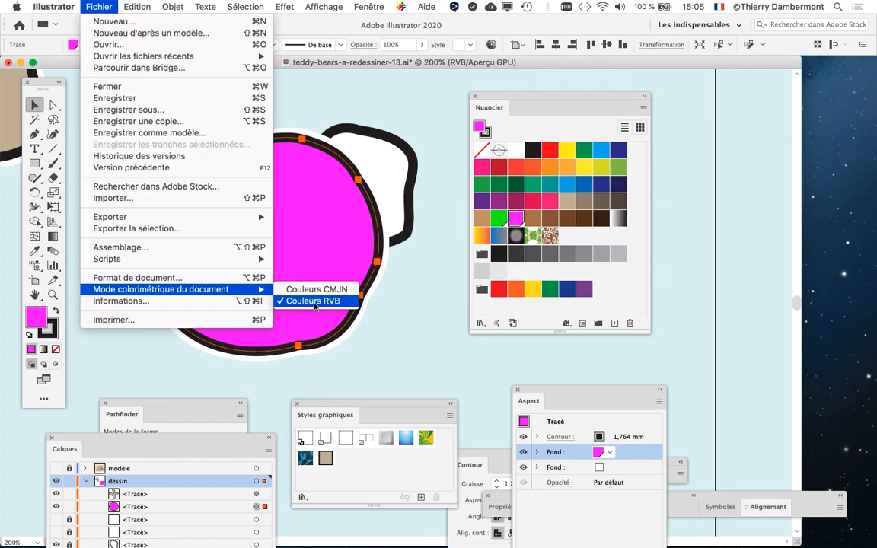
{"action": "left_click", "coordinate": [314, 302]}
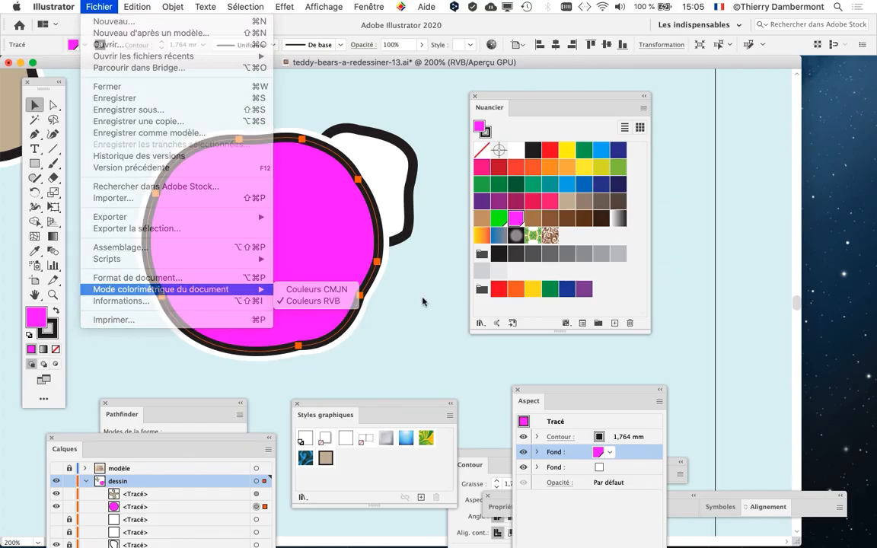
Move the Nuancier panel away, bring the Aspect panel beside the round shape, and expand the lower white fill's attributes
{"action": "left_click_drag", "start_coordinate": [516, 93], "coordinate": [725, 84]}
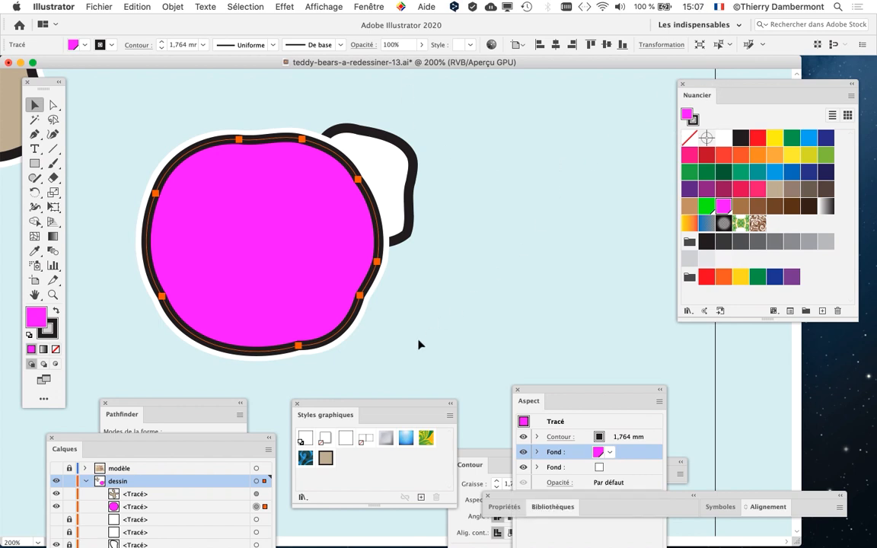
{"action": "left_click_drag", "start_coordinate": [538, 392], "coordinate": [461, 118]}
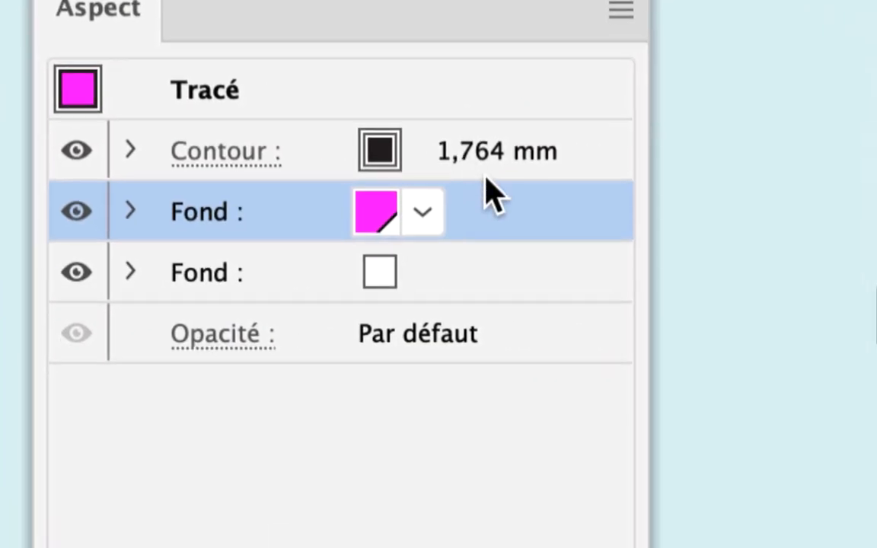
{"action": "left_click", "coordinate": [491, 272]}
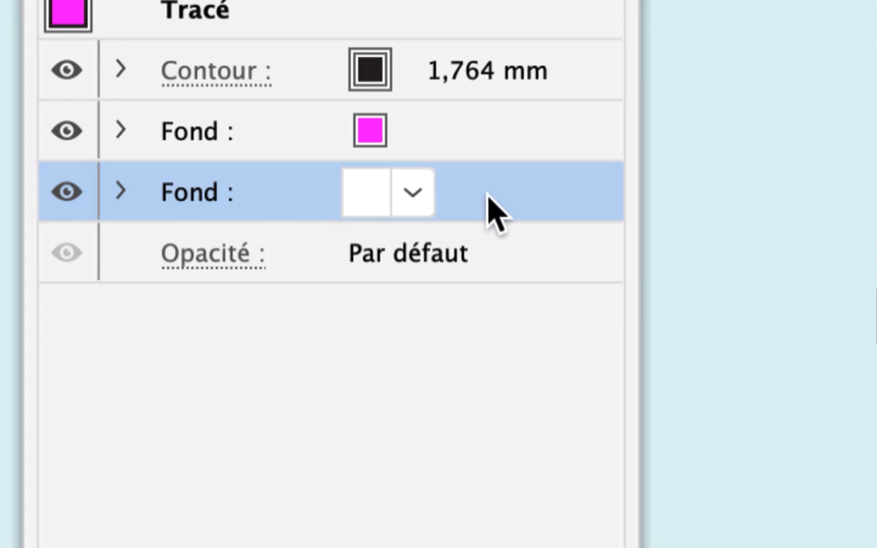
{"action": "left_click", "coordinate": [412, 197]}
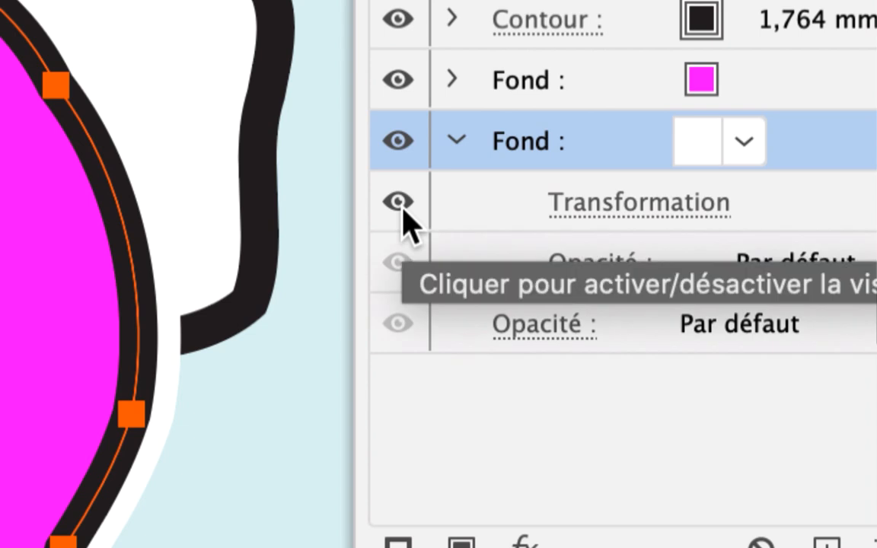
Toggle the white fill's Transformation effect off and on to compare, then inspect its settings and cancel
{"action": "left_click", "coordinate": [234, 197]}
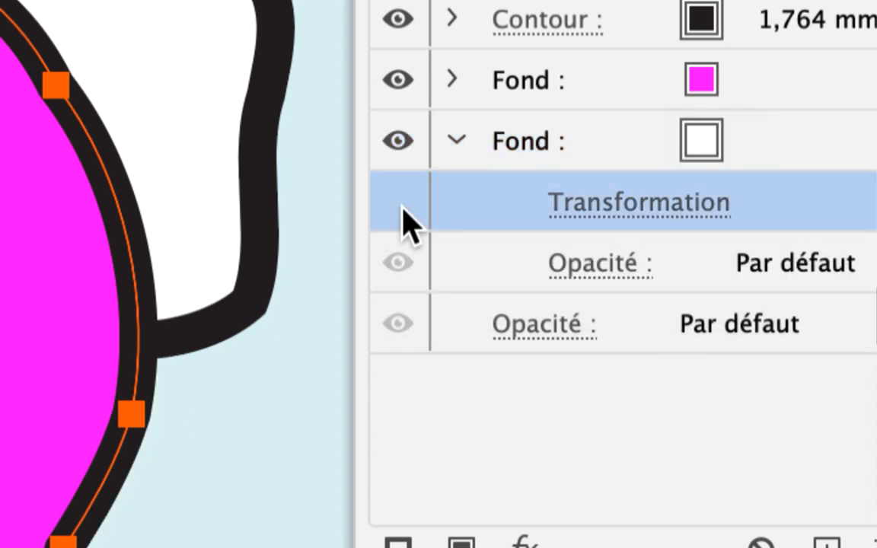
{"action": "left_click", "coordinate": [401, 204]}
{"action": "left_click", "coordinate": [401, 204]}
{"action": "left_click", "coordinate": [401, 204]}
{"action": "left_click", "coordinate": [401, 207]}
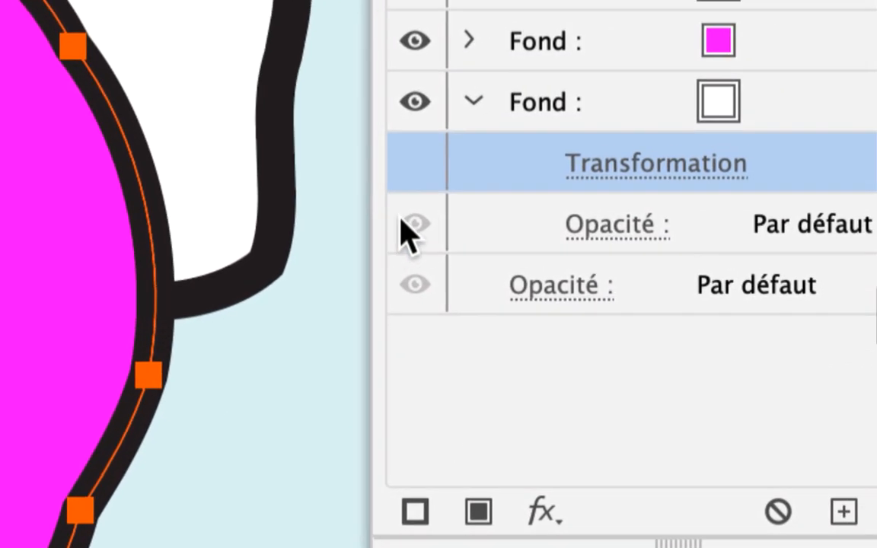
{"action": "left_click", "coordinate": [413, 165]}
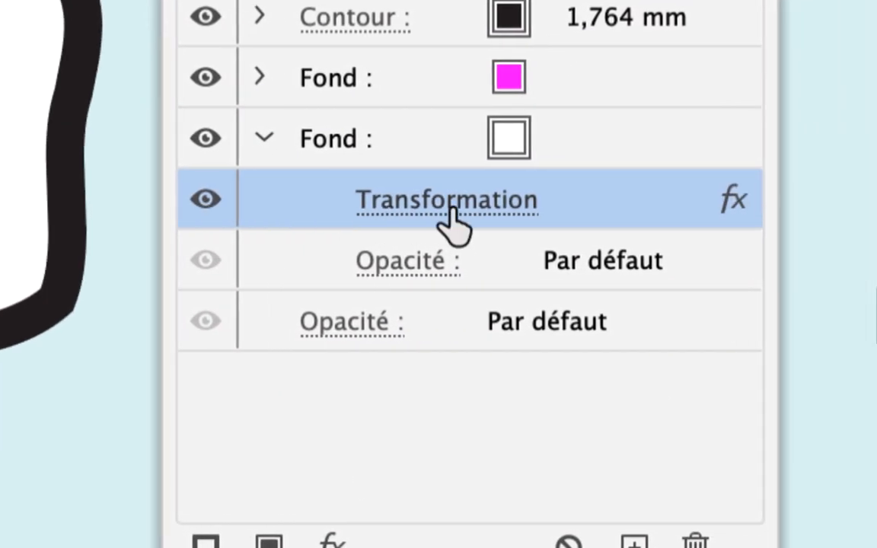
{"action": "left_click", "coordinate": [431, 207]}
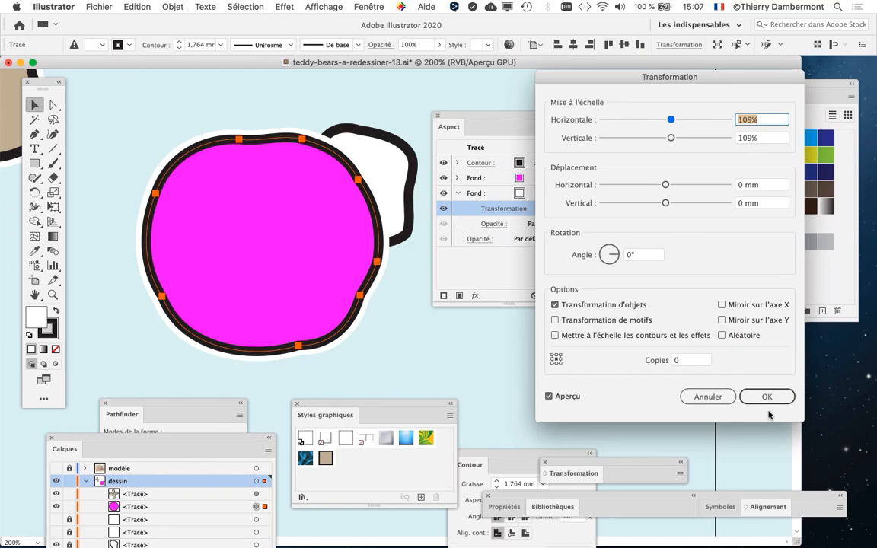
{"action": "left_click", "coordinate": [713, 401]}
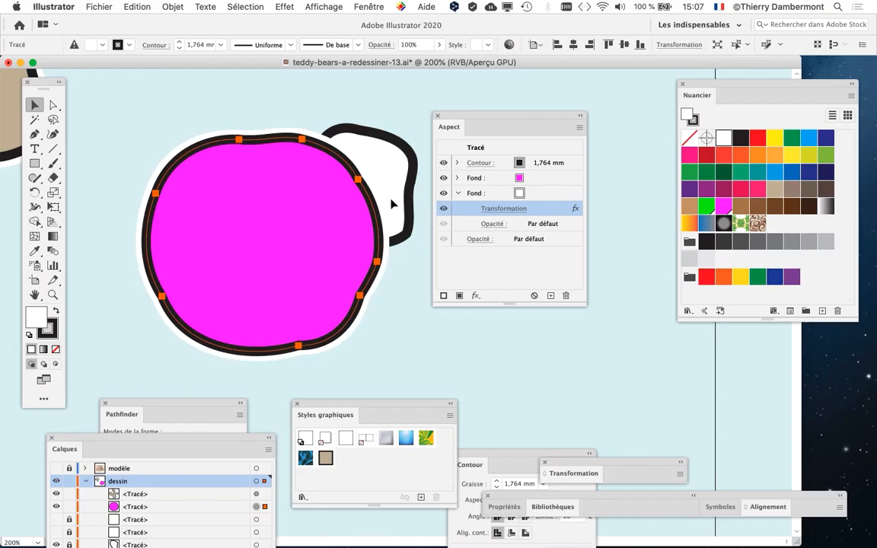
Select the beige body shape above the round one and place the Aspect panel beside it to examine its Décalage effect
{"action": "left_click_drag", "start_coordinate": [483, 116], "coordinate": [609, 115]}
{"action": "left_click_drag", "start_coordinate": [305, 183], "coordinate": [538, 268]}
{"action": "scroll", "coordinate": [539, 268], "scroll_direction": "up", "scroll_amount": 5}
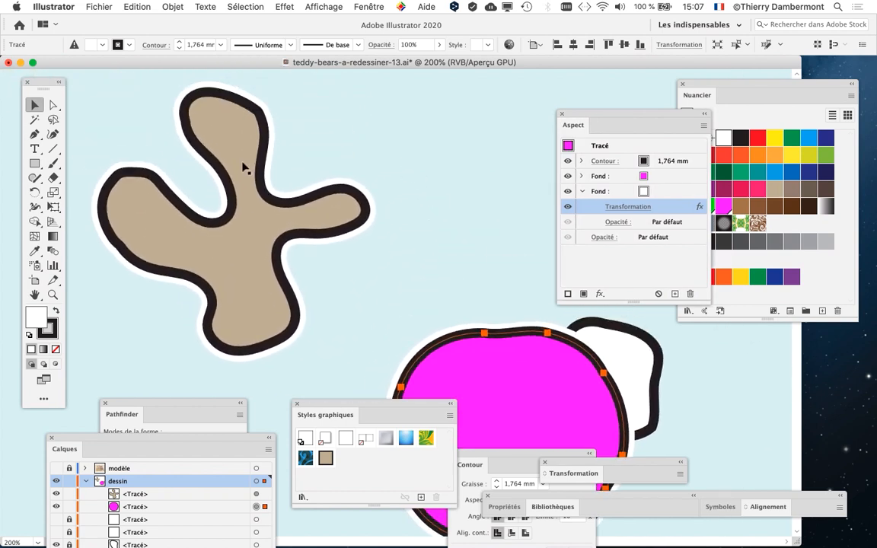
{"action": "left_click", "coordinate": [243, 167]}
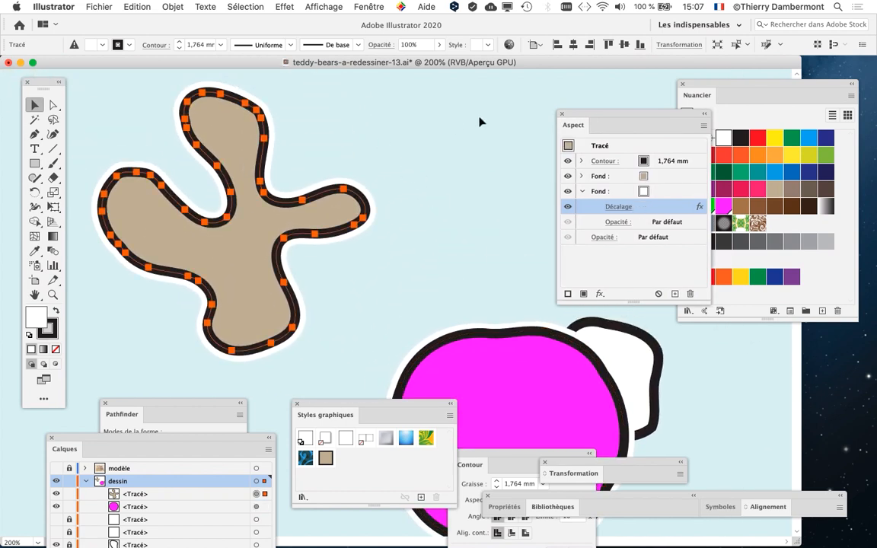
{"action": "left_click_drag", "start_coordinate": [577, 114], "coordinate": [425, 79]}
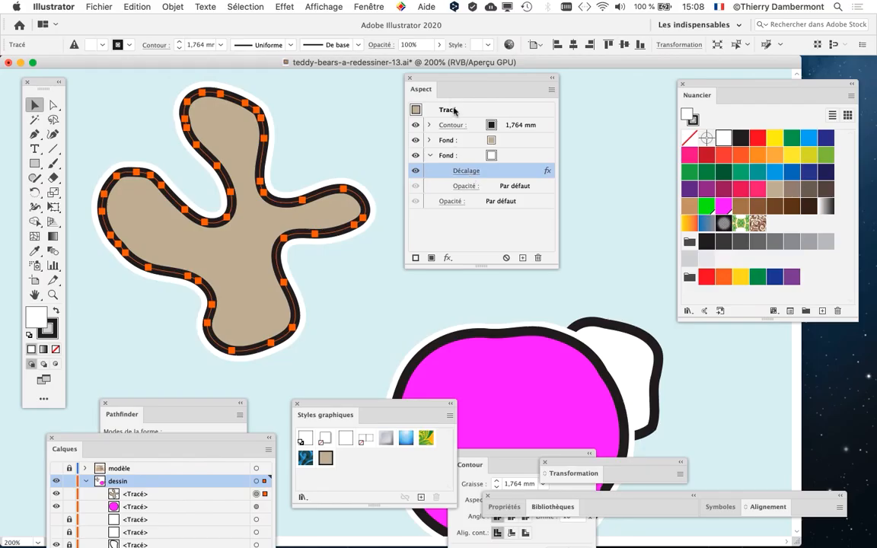
{"action": "left_click_drag", "start_coordinate": [444, 82], "coordinate": [435, 76]}
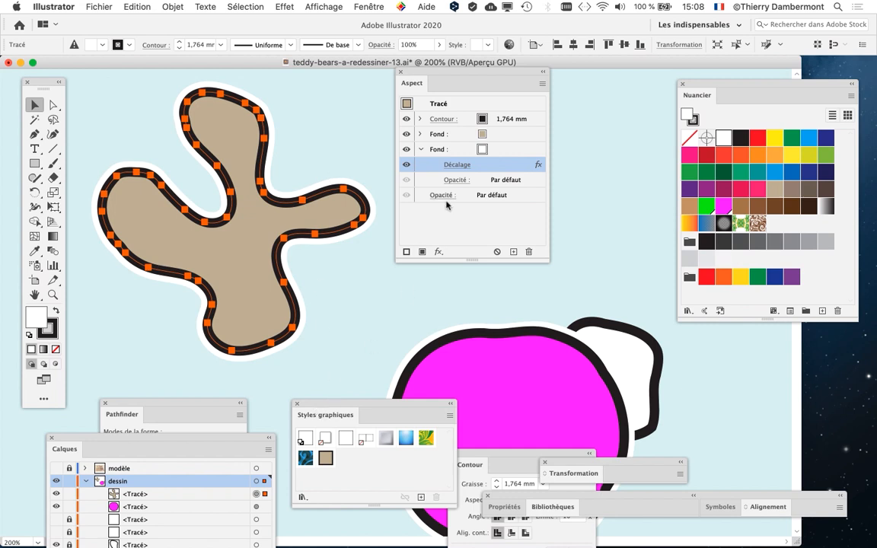
Move the Aspect panel aside, hide the Styles graphiques panel and display it again
{"action": "left_click_drag", "start_coordinate": [459, 74], "coordinate": [171, 92]}
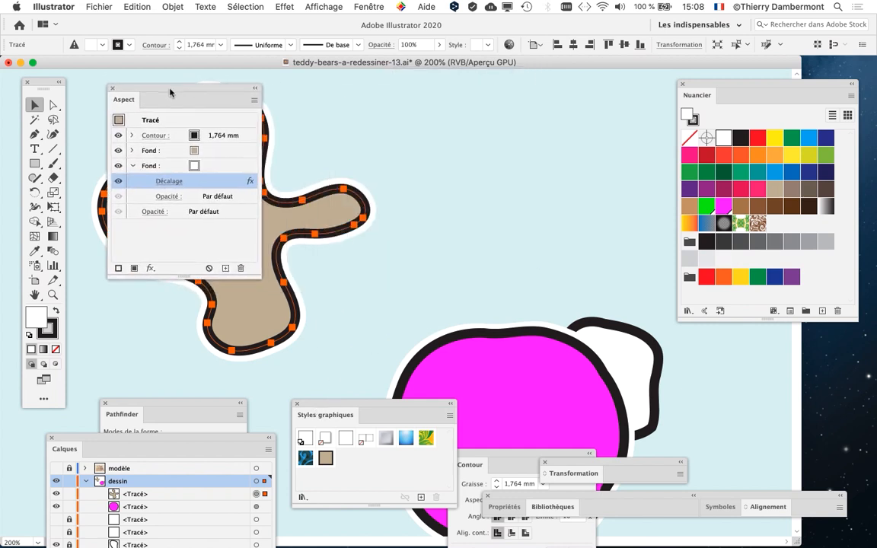
{"action": "left_click", "coordinate": [297, 404]}
{"action": "left_click", "coordinate": [368, 7]}
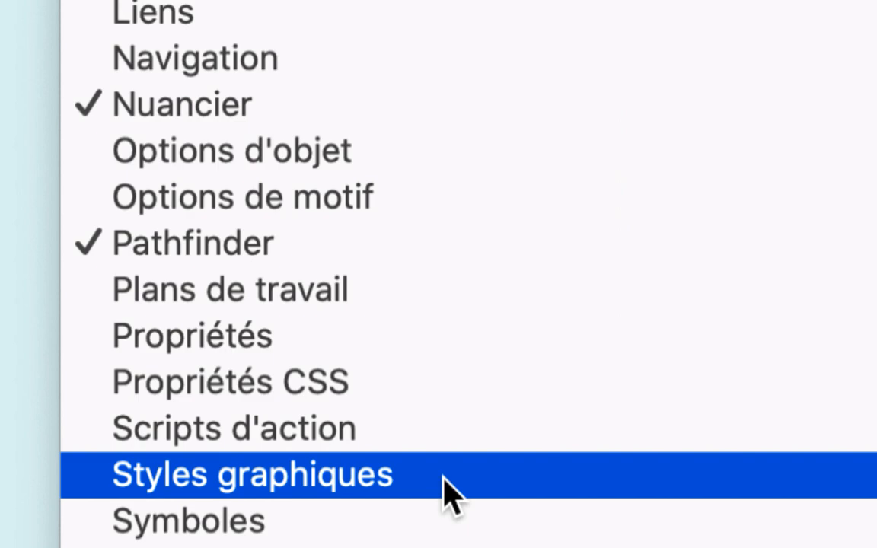
{"action": "left_click", "coordinate": [444, 479]}
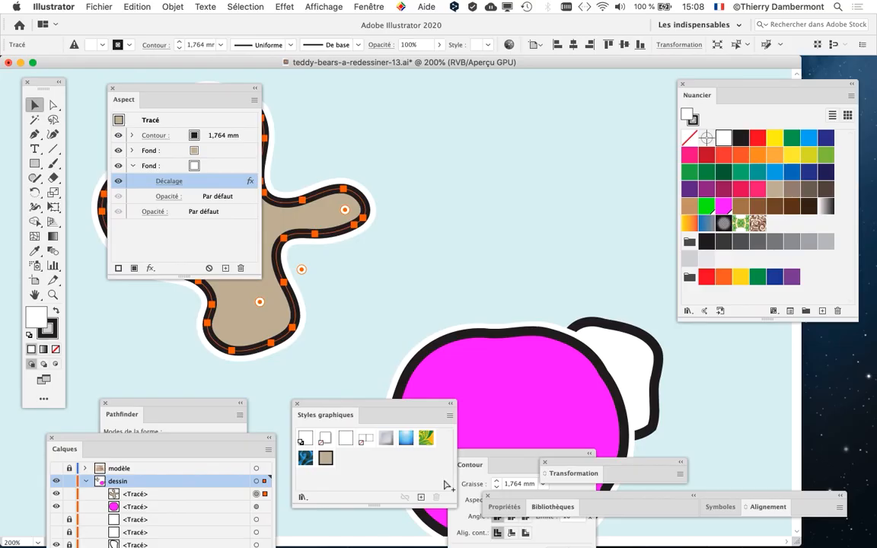
Place the Styles graphiques and Aspect panels side by side and save the beige shape's appearance as a new graphic style
{"action": "left_click_drag", "start_coordinate": [332, 405], "coordinate": [500, 87]}
{"action": "left_click_drag", "start_coordinate": [215, 90], "coordinate": [396, 86]}
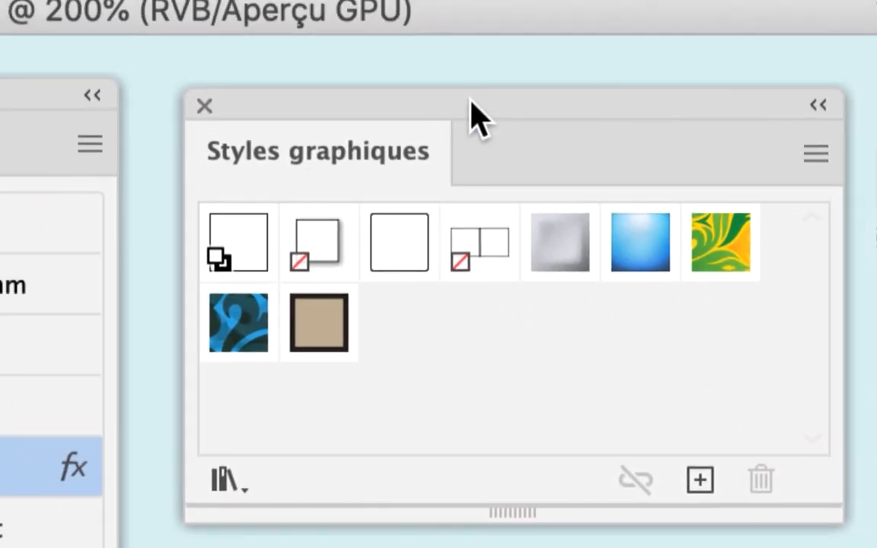
{"action": "left_click_drag", "start_coordinate": [469, 98], "coordinate": [469, 131]}
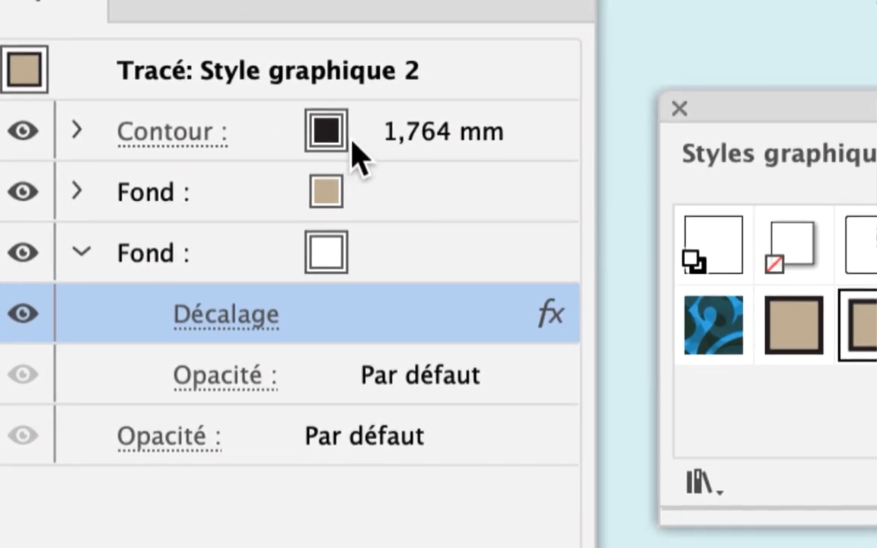
Display the swatch list for the beige shape's contour and close it without changing the colour
{"action": "left_click", "coordinate": [352, 126]}
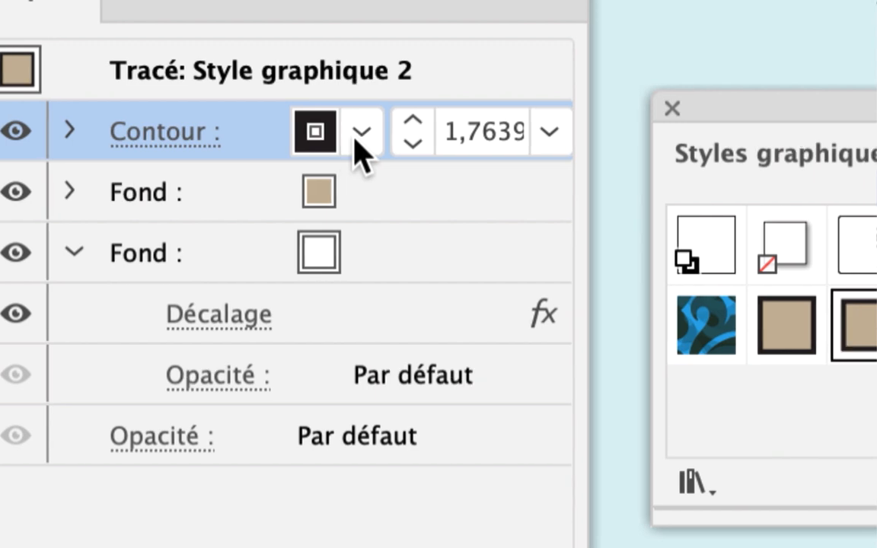
{"action": "left_click", "coordinate": [379, 114]}
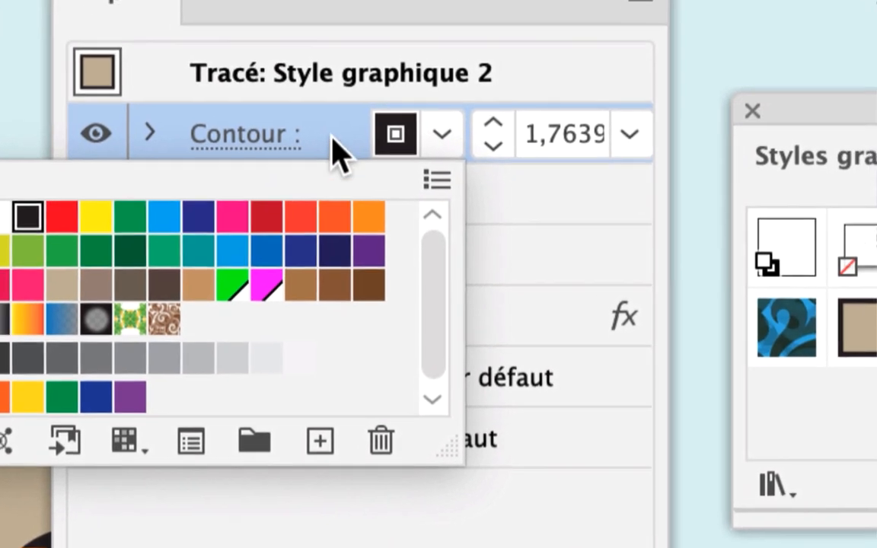
{"action": "left_click", "coordinate": [596, 65]}
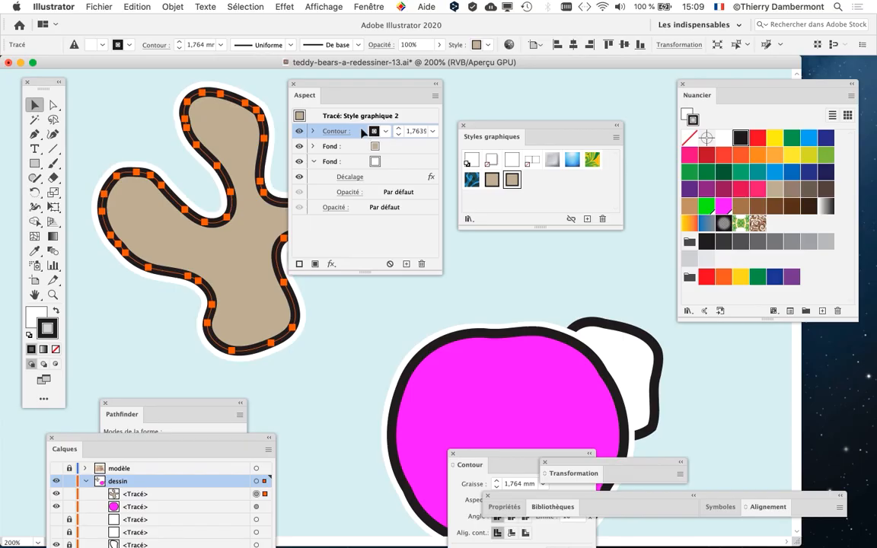
Move the Styles graphiques and Aspect panels apart and apply the black swatch to the beige shape's contour
{"action": "left_click_drag", "start_coordinate": [473, 122], "coordinate": [588, 71]}
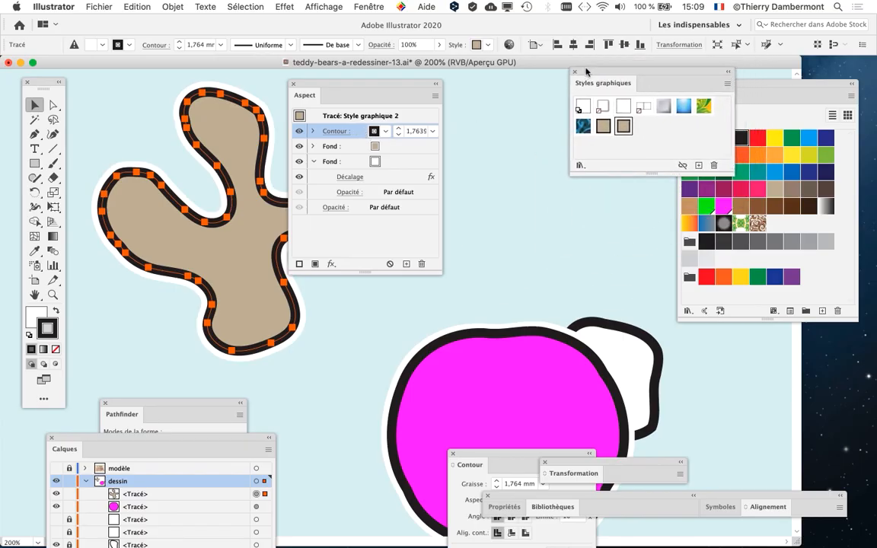
{"action": "left_click_drag", "start_coordinate": [377, 85], "coordinate": [565, 201]}
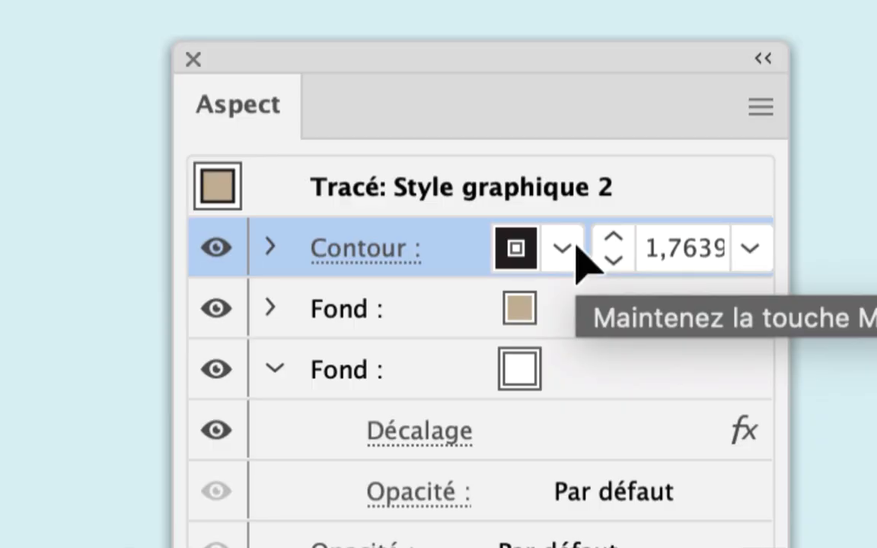
{"action": "left_click", "coordinate": [576, 247]}
{"action": "left_click", "coordinate": [577, 246]}
{"action": "left_click", "coordinate": [576, 245]}
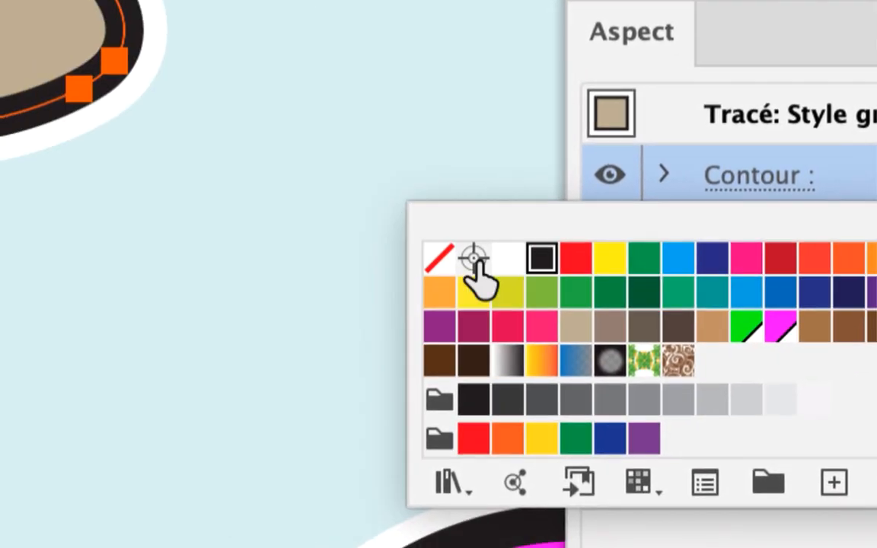
{"action": "left_click", "coordinate": [543, 258]}
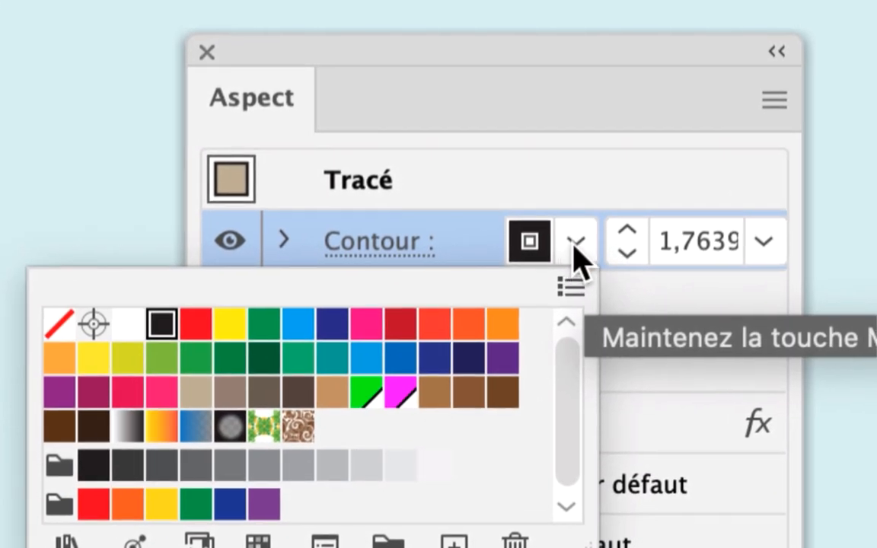
{"action": "left_click", "coordinate": [576, 245]}
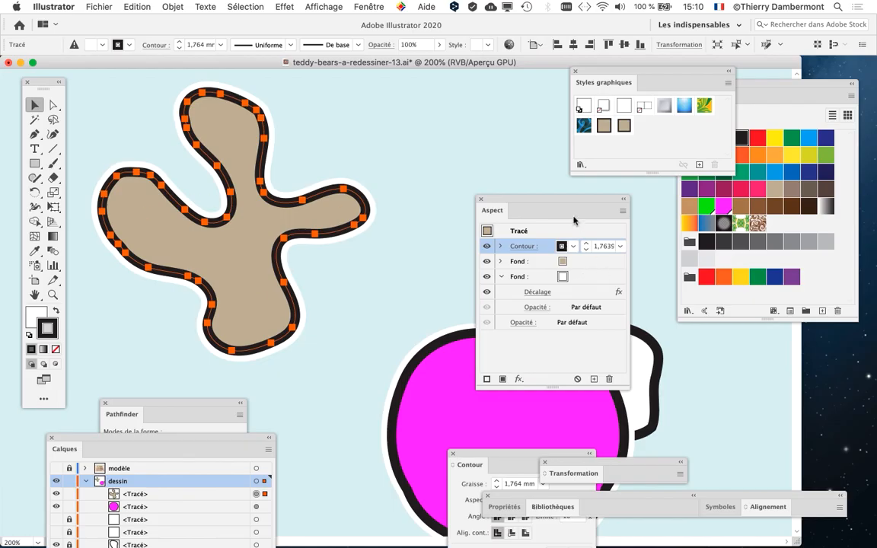
Select the round magenta shape and apply the graphic style Style graphique 2 to it
{"action": "left_click_drag", "start_coordinate": [533, 199], "coordinate": [273, 102]}
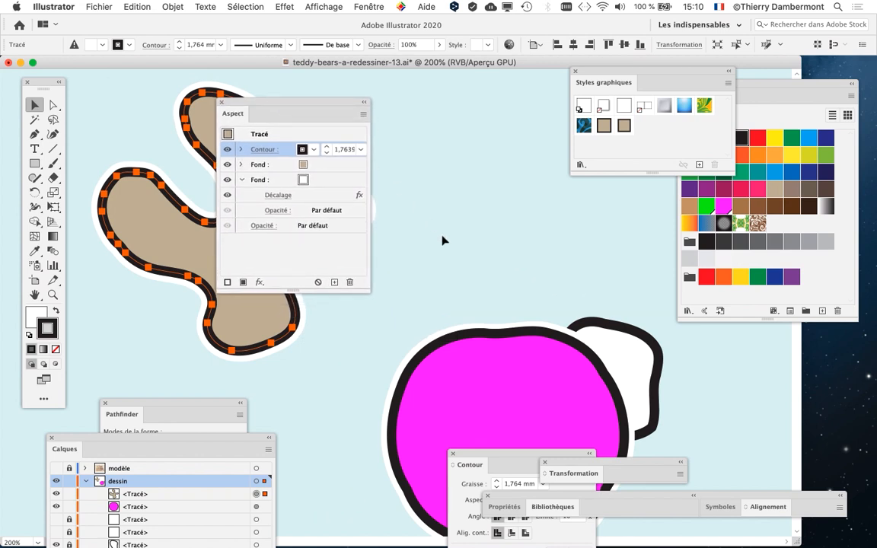
{"action": "scroll", "coordinate": [474, 290], "scroll_direction": "down", "scroll_amount": 5}
{"action": "left_click", "coordinate": [473, 270]}
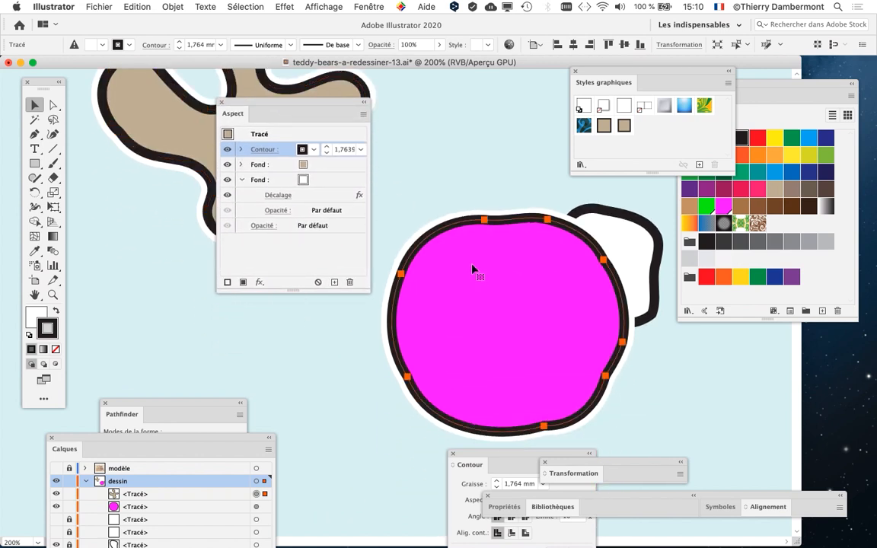
{"action": "scroll", "coordinate": [519, 317], "scroll_direction": "down", "scroll_amount": 1}
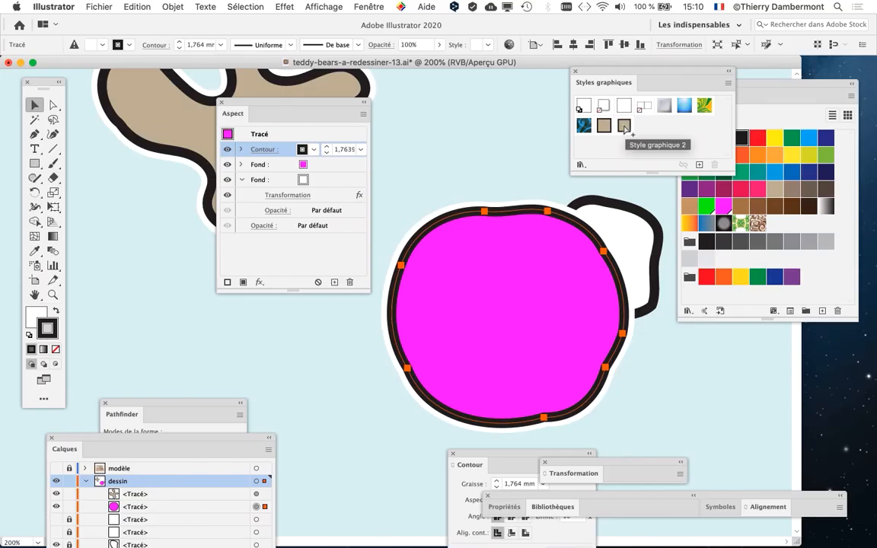
{"action": "left_click", "coordinate": [623, 126]}
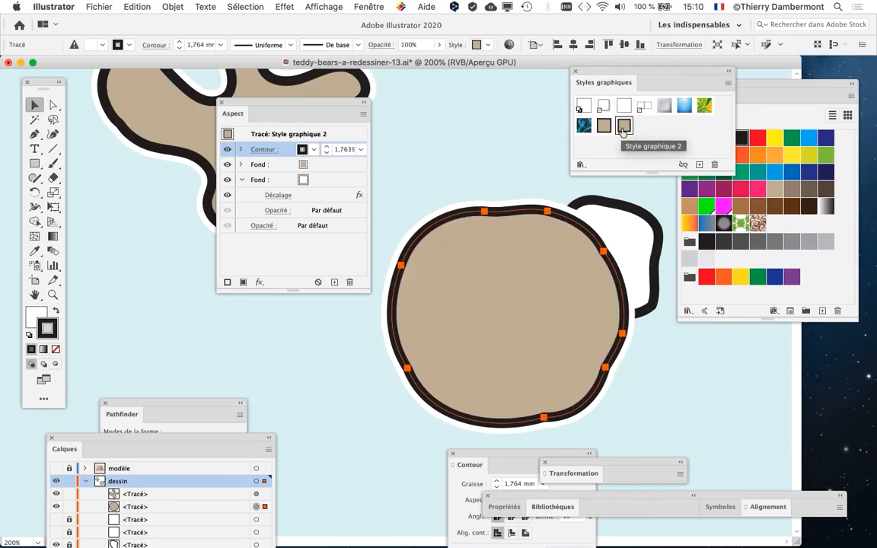
Move the Aspect panel clear of the artwork and compare the appearance of the two beige shapes
{"action": "left_click_drag", "start_coordinate": [340, 104], "coordinate": [320, 156]}
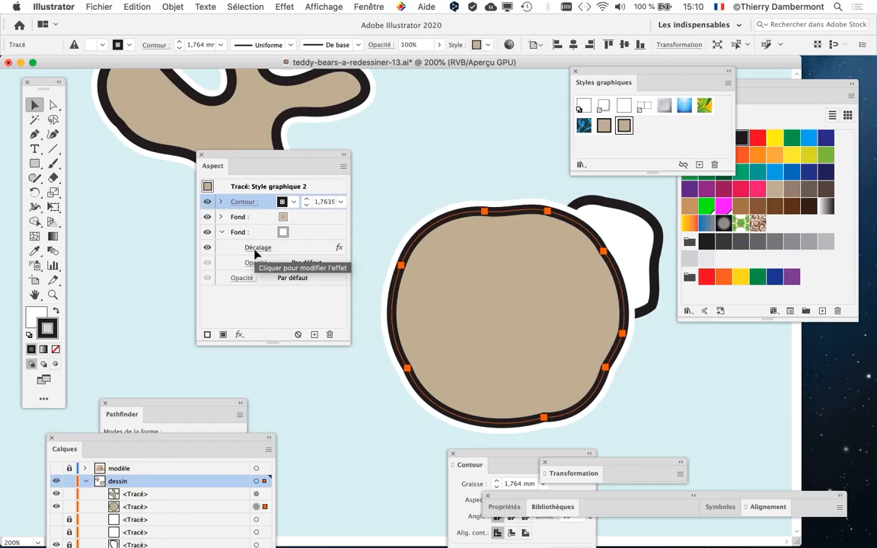
{"action": "left_click_drag", "start_coordinate": [284, 157], "coordinate": [219, 301]}
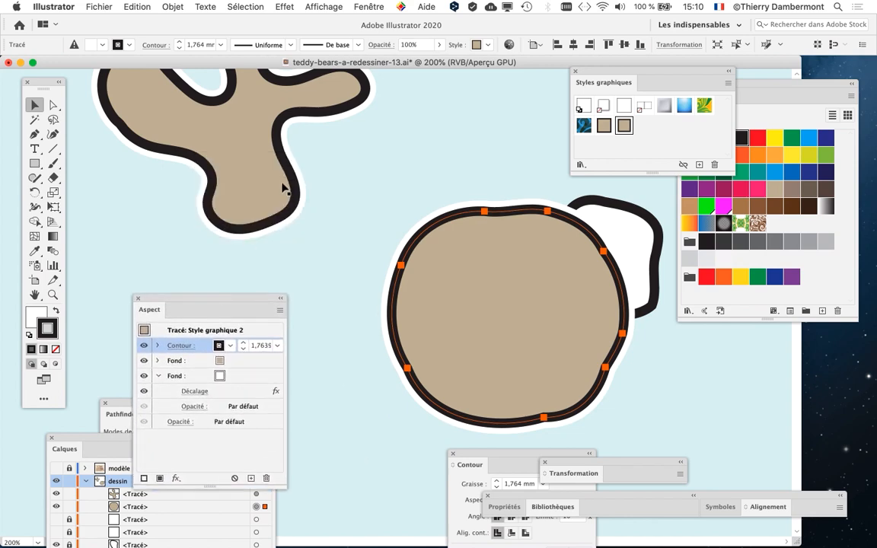
{"action": "left_click_drag", "start_coordinate": [284, 188], "coordinate": [466, 299]}
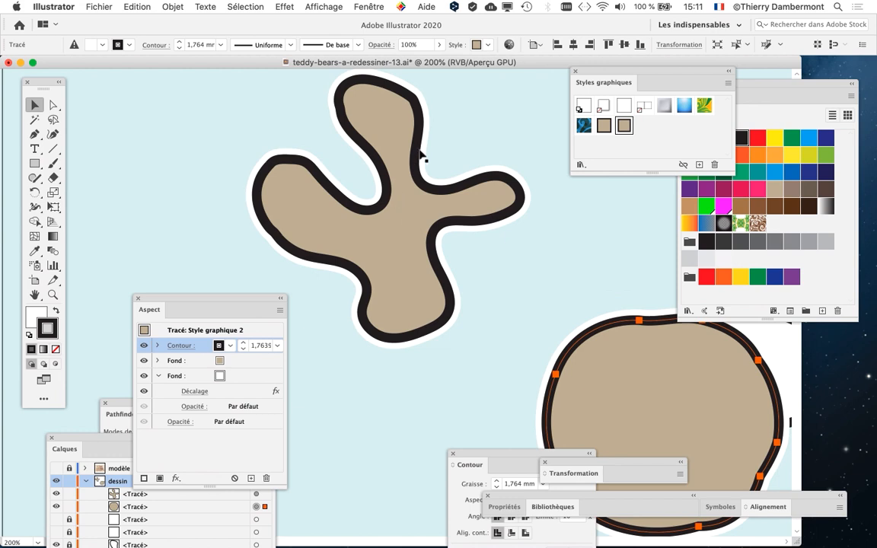
{"action": "left_click_drag", "start_coordinate": [306, 177], "coordinate": [236, 173]}
{"action": "left_click_drag", "start_coordinate": [208, 297], "coordinate": [174, 176]}
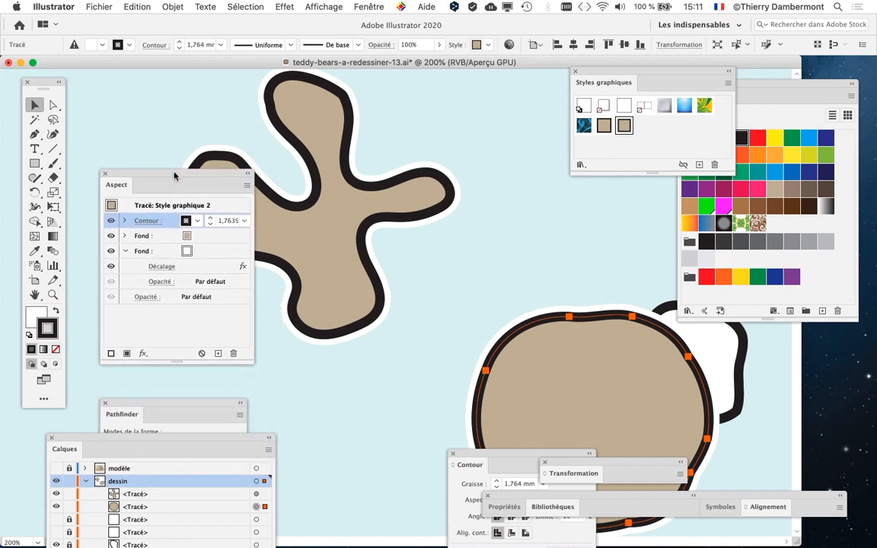
Save the document as teddy-bears-a-redessiner-14.ai in the teddy bear 6 folder with the Illustrator 2020 options
{"action": "left_click", "coordinate": [138, 7]}
{"action": "mouse_move", "coordinate": [103, 7]}
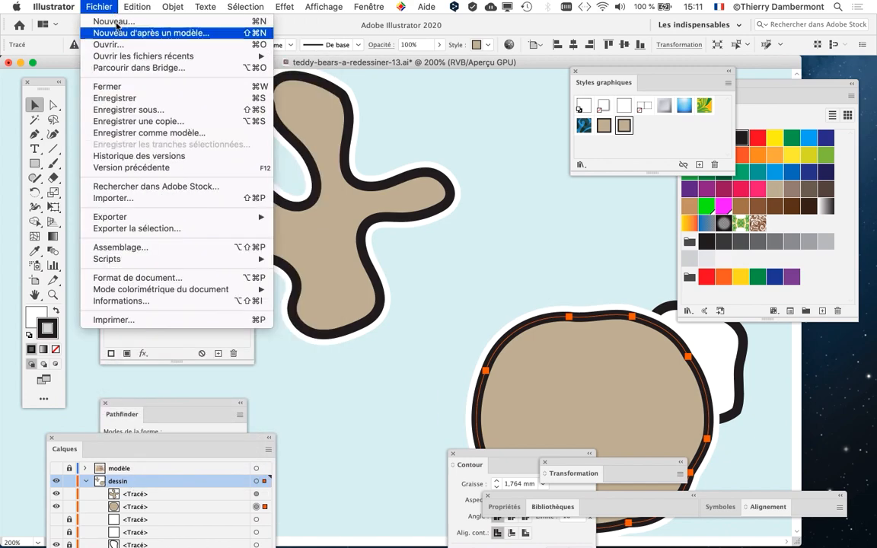
{"action": "left_click", "coordinate": [144, 110]}
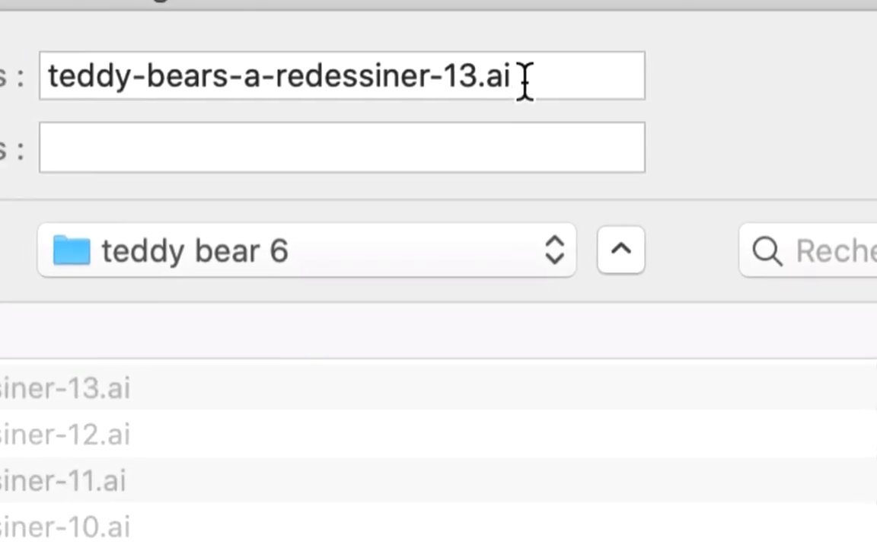
{"action": "left_click_drag", "start_coordinate": [509, 80], "coordinate": [496, 79]}
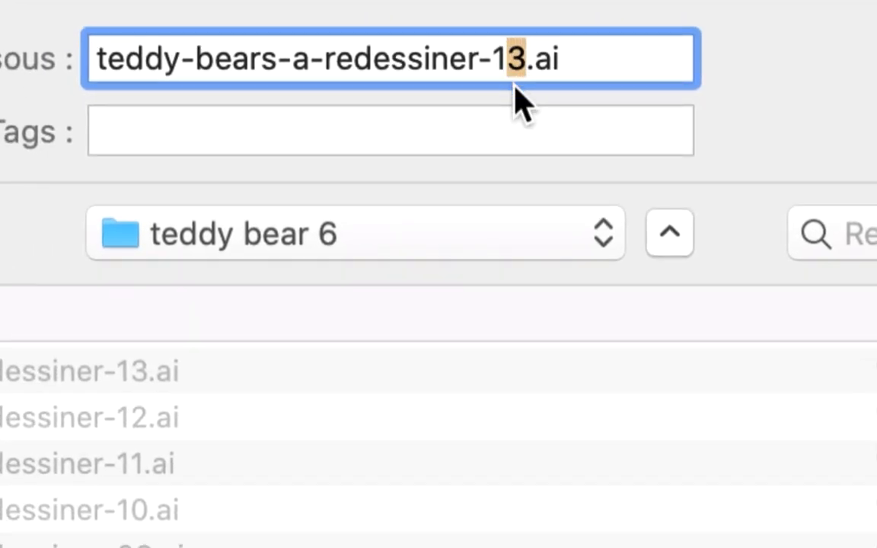
{"action": "type", "text": "4"}
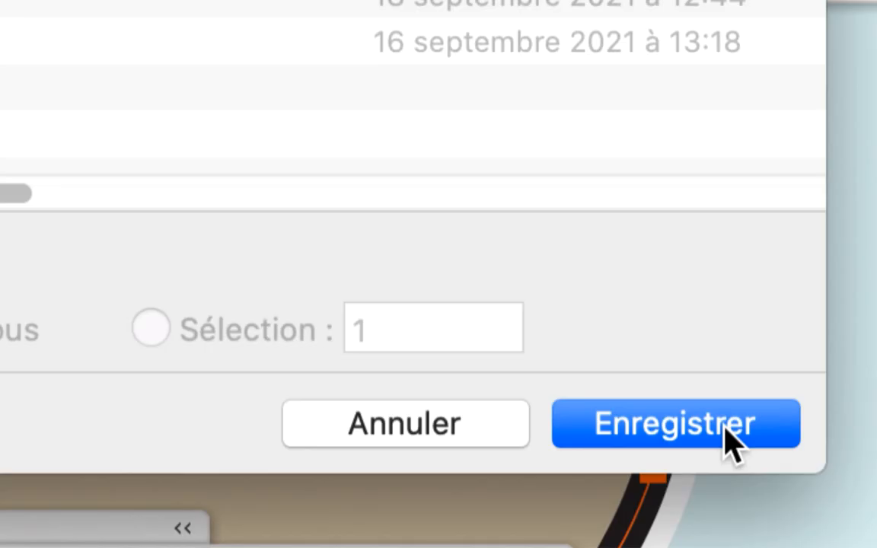
{"action": "left_click", "coordinate": [730, 440]}
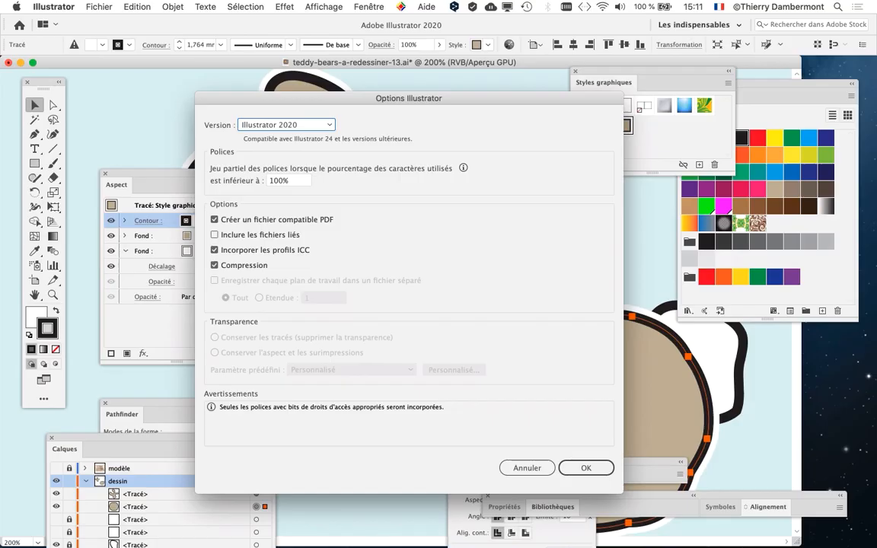
{"action": "key", "text": "Return"}
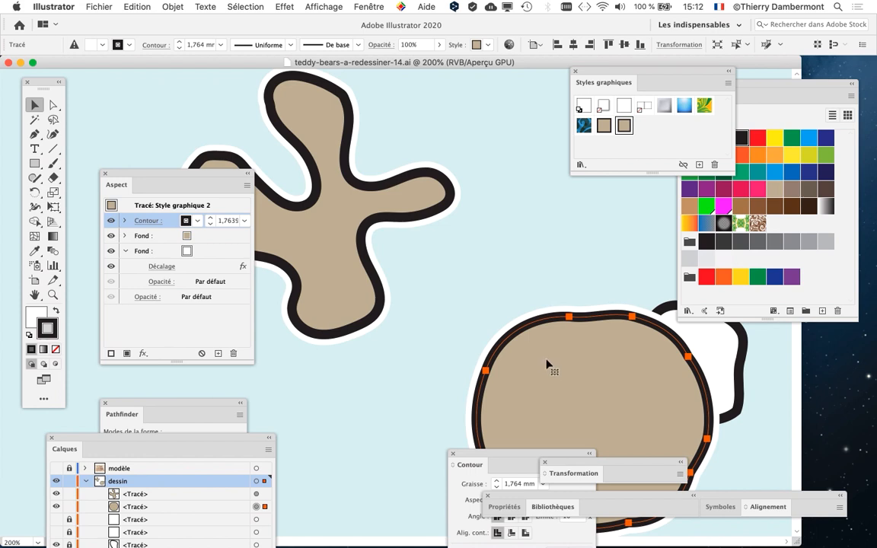
Move the Aspect and Styles graphiques panels apart and examine the white ear shape behind the round beige one
{"action": "left_click_drag", "start_coordinate": [519, 265], "coordinate": [348, 115]}
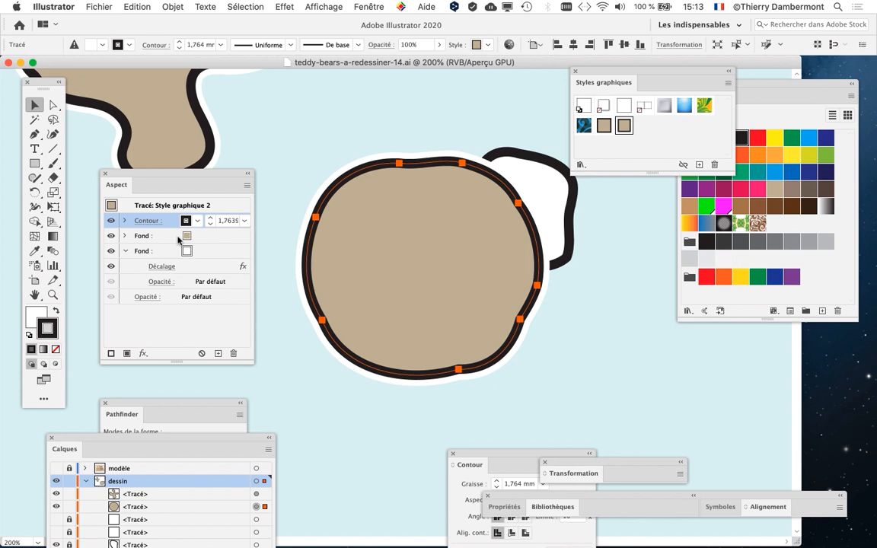
{"action": "left_click_drag", "start_coordinate": [183, 173], "coordinate": [284, 90]}
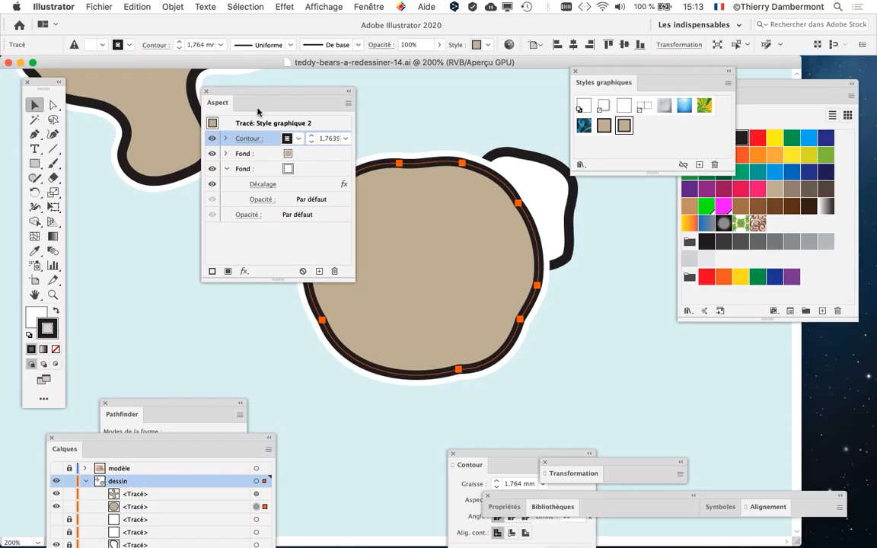
{"action": "left_click_drag", "start_coordinate": [245, 85], "coordinate": [159, 85]}
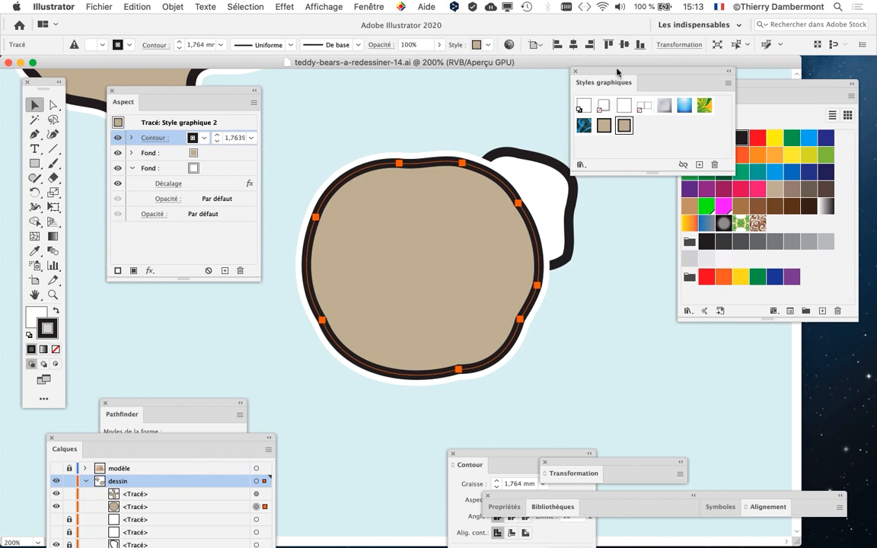
{"action": "left_click_drag", "start_coordinate": [617, 73], "coordinate": [667, 72]}
{"action": "scroll", "coordinate": [408, 202], "scroll_direction": "right", "scroll_amount": 5}
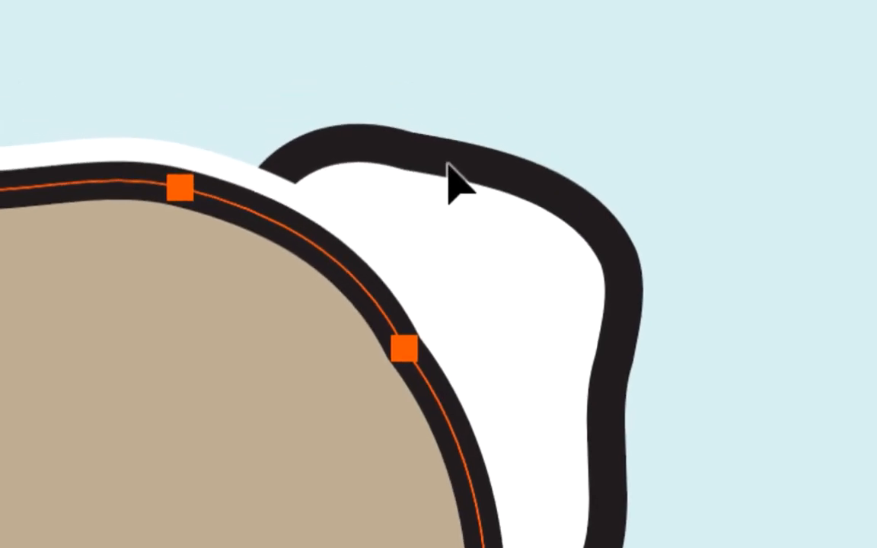
{"action": "scroll", "coordinate": [448, 162], "scroll_direction": "up", "scroll_amount": 1}
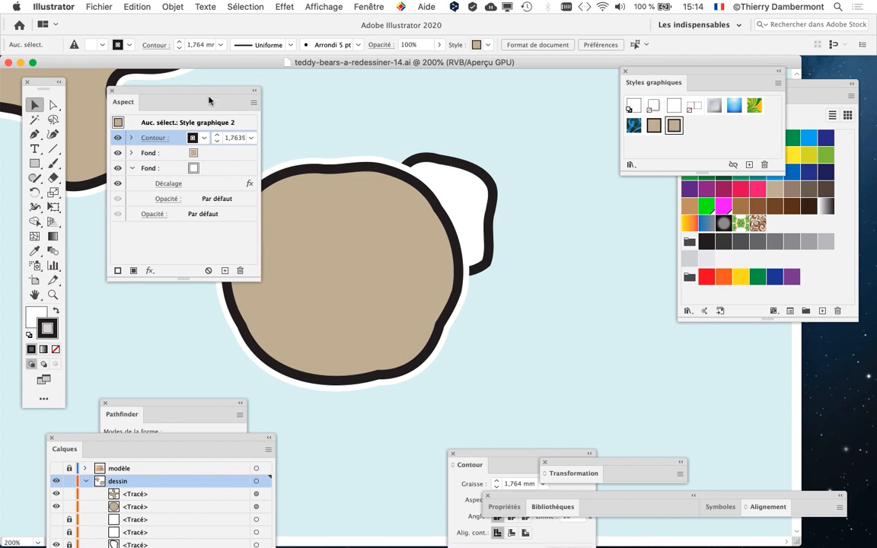
Place the Calques panel beside the artwork, then unlock and select the white ear path in the dessin layer
{"action": "left_click_drag", "start_coordinate": [213, 92], "coordinate": [655, 199]}
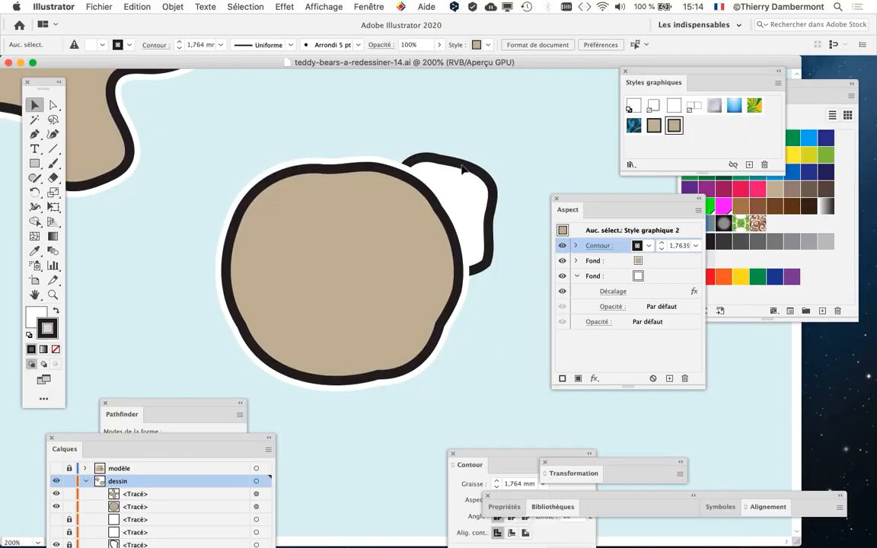
{"action": "scroll", "coordinate": [396, 190], "scroll_direction": "right", "scroll_amount": 5}
{"action": "scroll", "coordinate": [395, 189], "scroll_direction": "down", "scroll_amount": 3}
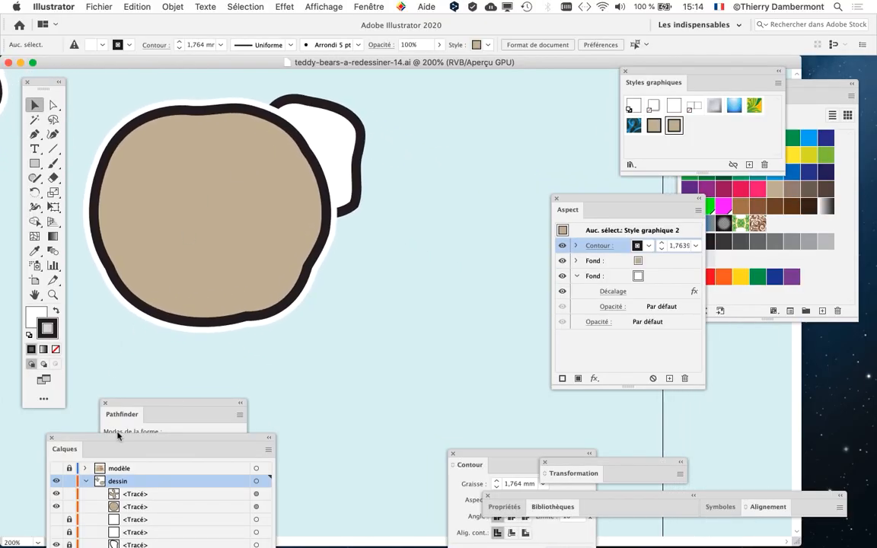
{"action": "left_click_drag", "start_coordinate": [120, 443], "coordinate": [463, 49]}
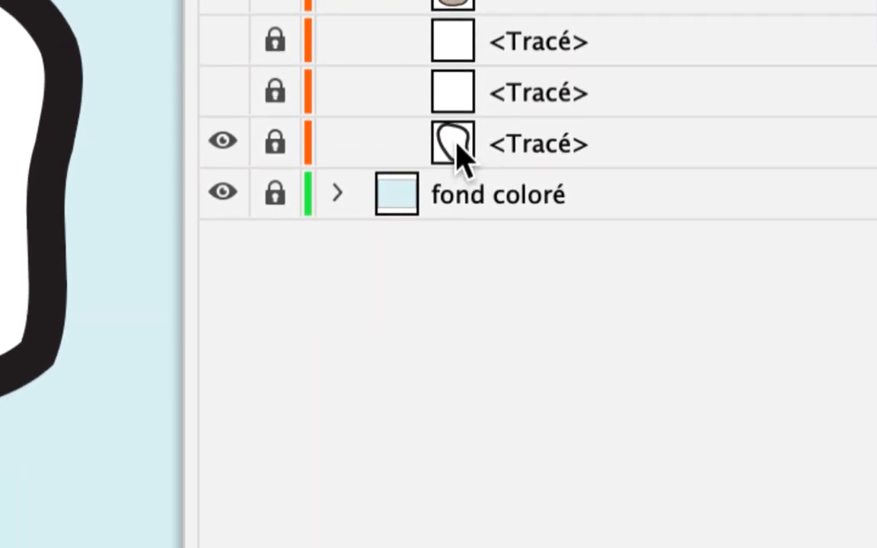
{"action": "left_click", "coordinate": [275, 143]}
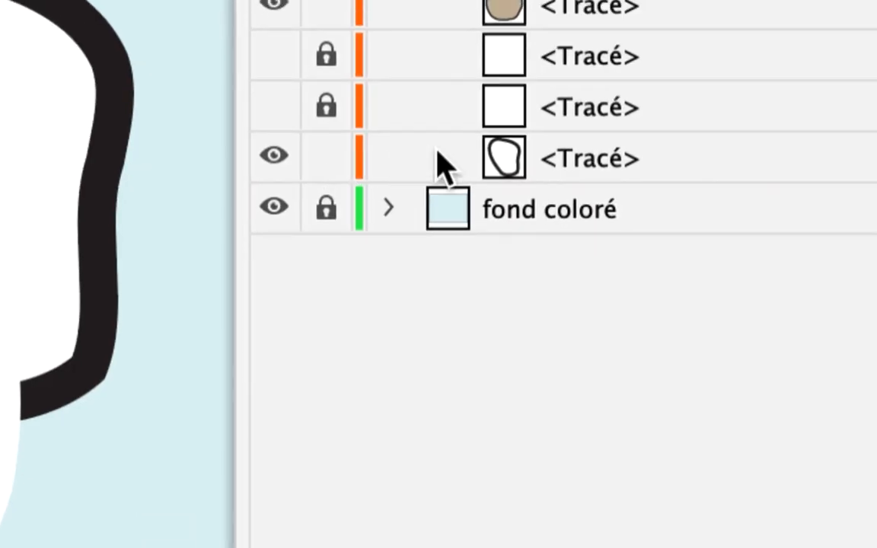
{"action": "left_click", "coordinate": [679, 162]}
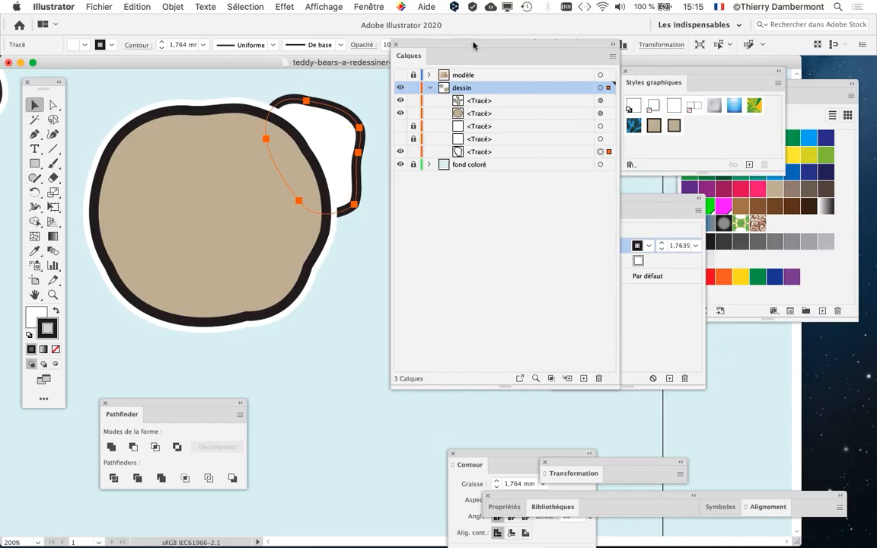
Zoom in to 400% on the ear, move the Calques panel clear of it and display the modèle layer
{"action": "left_click_drag", "start_coordinate": [473, 45], "coordinate": [518, 73]}
{"action": "key", "text": "super+plus"}
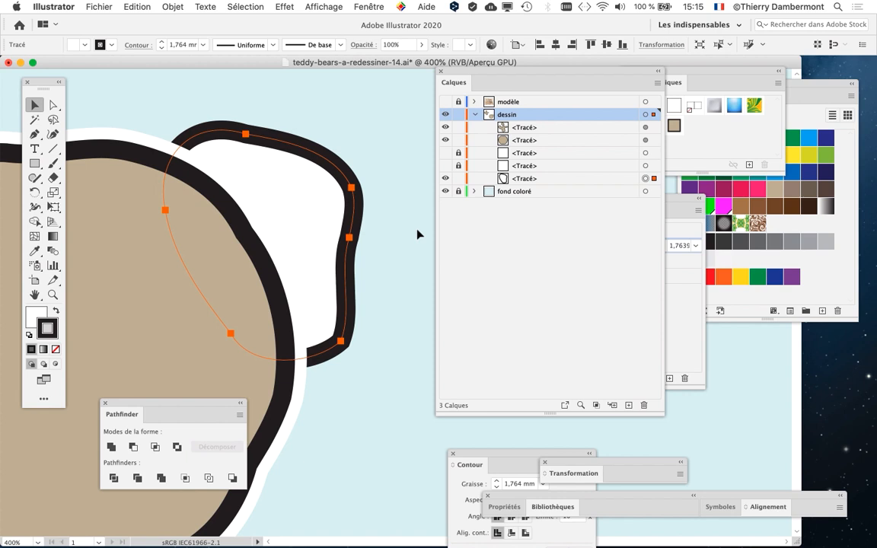
{"action": "left_click_drag", "start_coordinate": [492, 71], "coordinate": [496, 28]}
{"action": "key", "text": "super"}
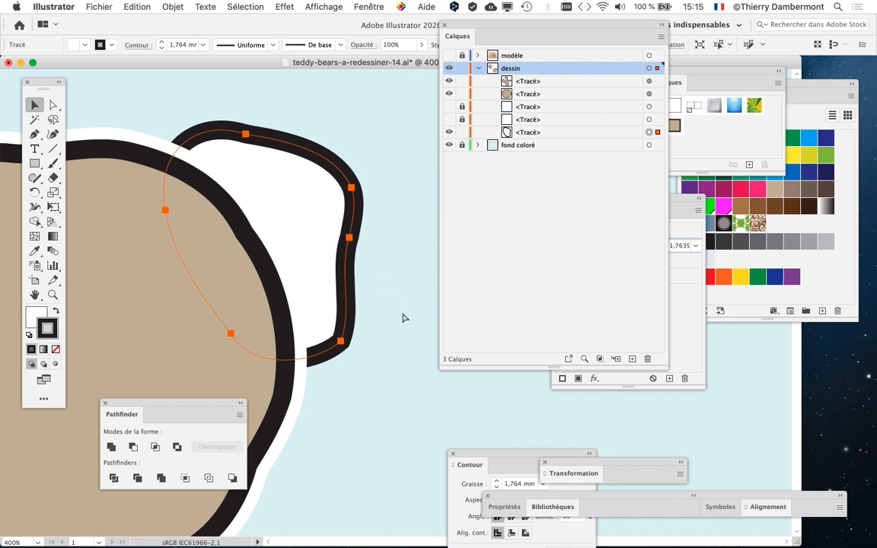
{"action": "key", "text": "super"}
{"action": "left_click_drag", "start_coordinate": [470, 32], "coordinate": [499, 29]}
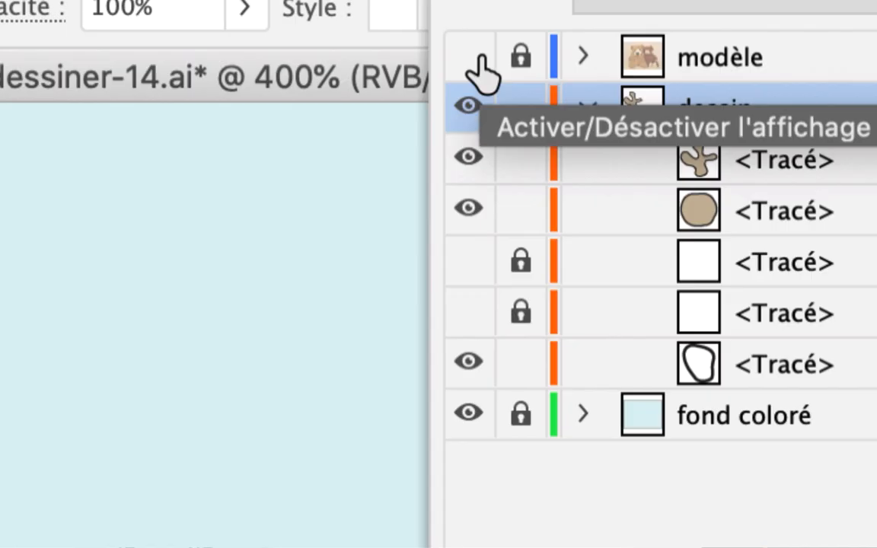
{"action": "left_click", "coordinate": [469, 57]}
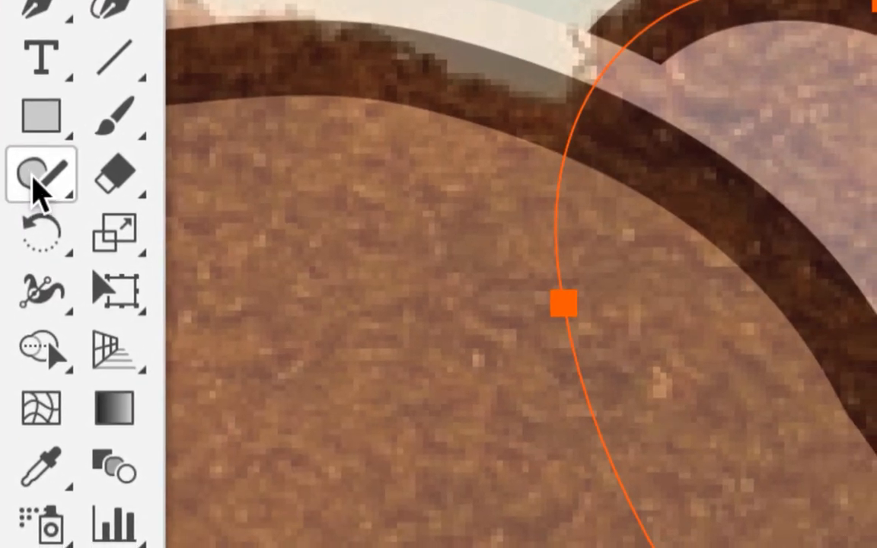
Switch from the Shaper tool to the Crayon tool
{"action": "left_click", "coordinate": [5, 466]}
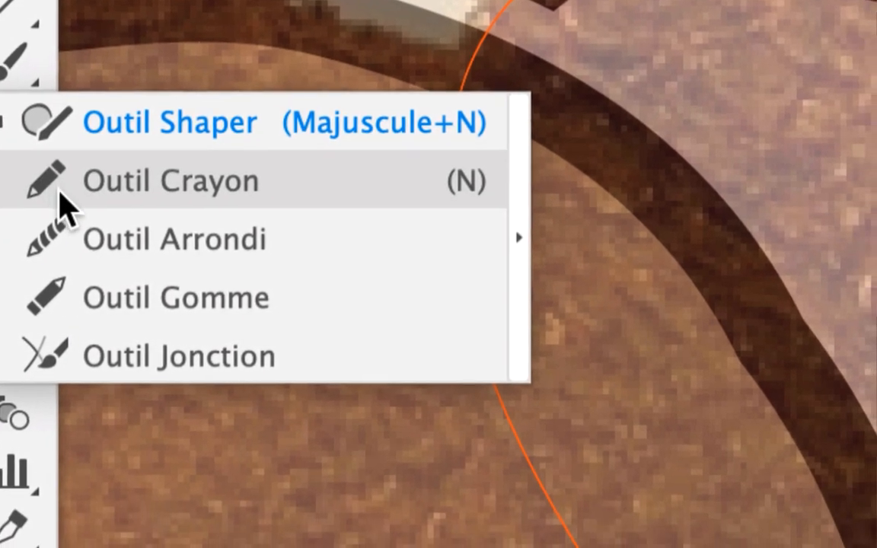
{"action": "left_click", "coordinate": [140, 236]}
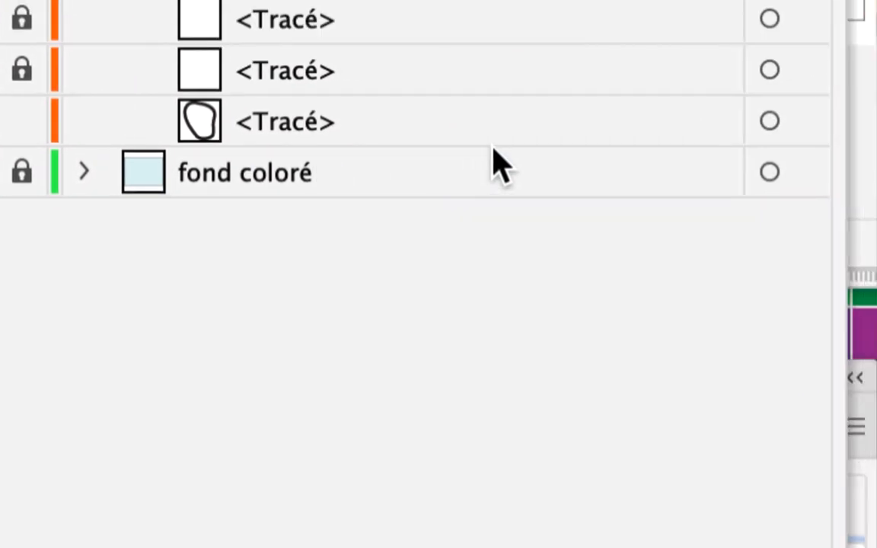
Select the white ear path and redraw its outline with Crayon strokes along the ear's outer edge in the modèle image
{"action": "left_click", "coordinate": [770, 122]}
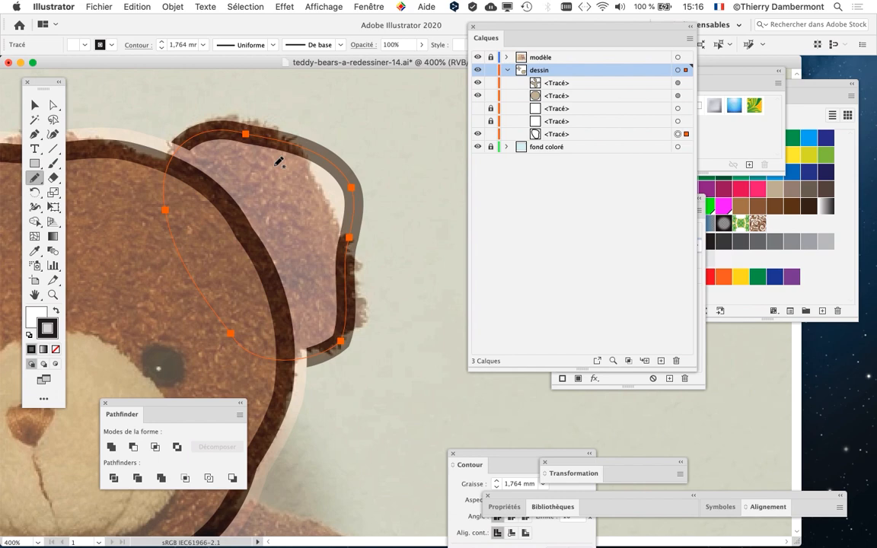
{"action": "scroll", "coordinate": [224, 167], "scroll_direction": "up", "scroll_amount": 1}
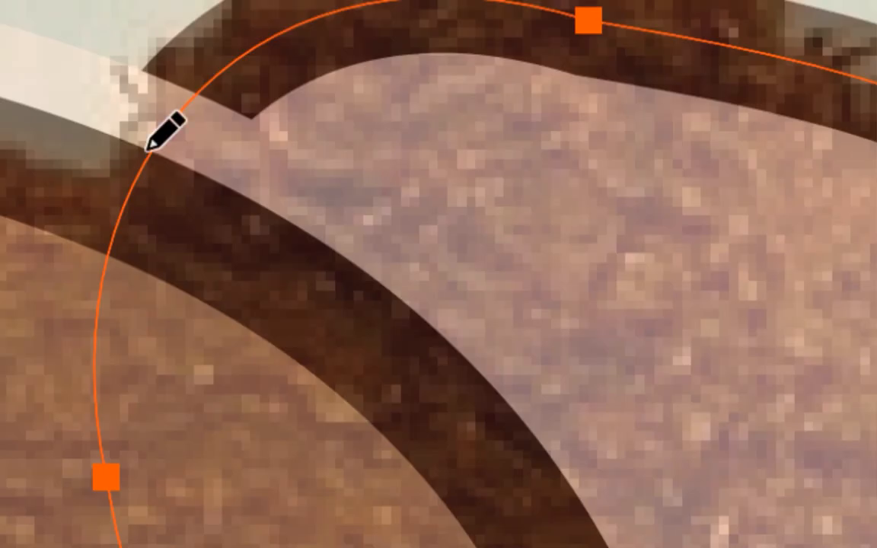
{"action": "mouse_move", "coordinate": [150, 147]}
{"action": "left_mouse_down"}
{"action": "mouse_move", "coordinate": [167, 129]}
{"action": "mouse_move", "coordinate": [310, 66]}
{"action": "mouse_move", "coordinate": [544, 20]}
{"action": "mouse_move", "coordinate": [765, 23]}
{"action": "left_mouse_up"}
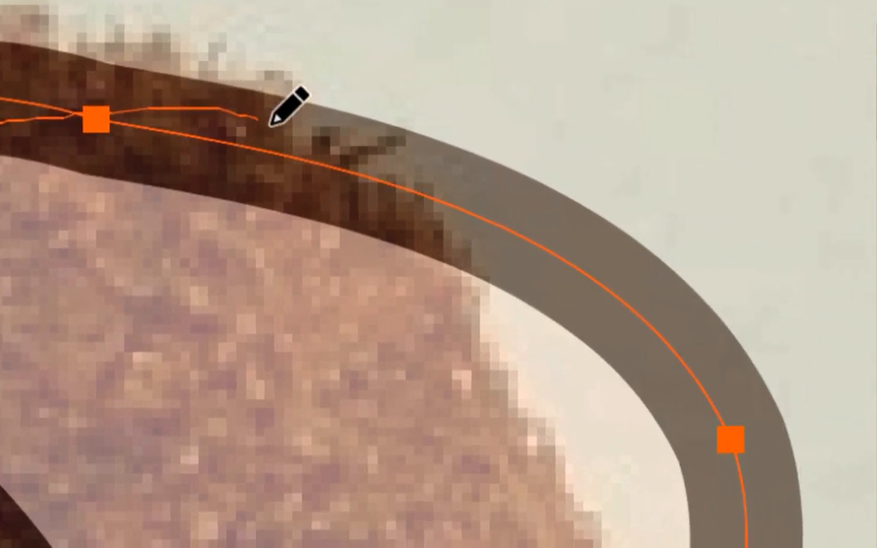
{"action": "mouse_move", "coordinate": [270, 123]}
{"action": "left_mouse_down"}
{"action": "mouse_move", "coordinate": [298, 143]}
{"action": "mouse_move", "coordinate": [337, 206]}
{"action": "mouse_move", "coordinate": [360, 275]}
{"action": "left_mouse_up"}
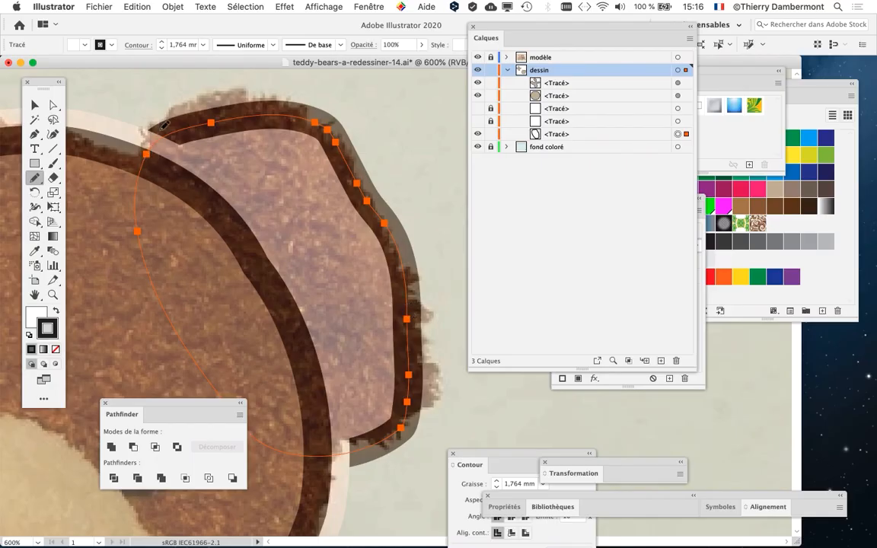
{"action": "mouse_move", "coordinate": [190, 97]}
{"action": "left_mouse_down"}
{"action": "mouse_move", "coordinate": [262, 99]}
{"action": "mouse_move", "coordinate": [360, 187]}
{"action": "mouse_move", "coordinate": [385, 223]}
{"action": "mouse_move", "coordinate": [412, 349]}
{"action": "mouse_move", "coordinate": [414, 438]}
{"action": "mouse_move", "coordinate": [367, 436]}
{"action": "mouse_move", "coordinate": [282, 410]}
{"action": "mouse_move", "coordinate": [157, 253]}
{"action": "left_mouse_up"}
{"action": "mouse_move", "coordinate": [159, 137]}
{"action": "left_mouse_down"}
{"action": "mouse_move", "coordinate": [212, 91]}
{"action": "mouse_move", "coordinate": [303, 87]}
{"action": "mouse_move", "coordinate": [366, 165]}
{"action": "mouse_move", "coordinate": [399, 252]}
{"action": "mouse_move", "coordinate": [421, 358]}
{"action": "mouse_move", "coordinate": [415, 418]}
{"action": "mouse_move", "coordinate": [386, 437]}
{"action": "left_mouse_up"}
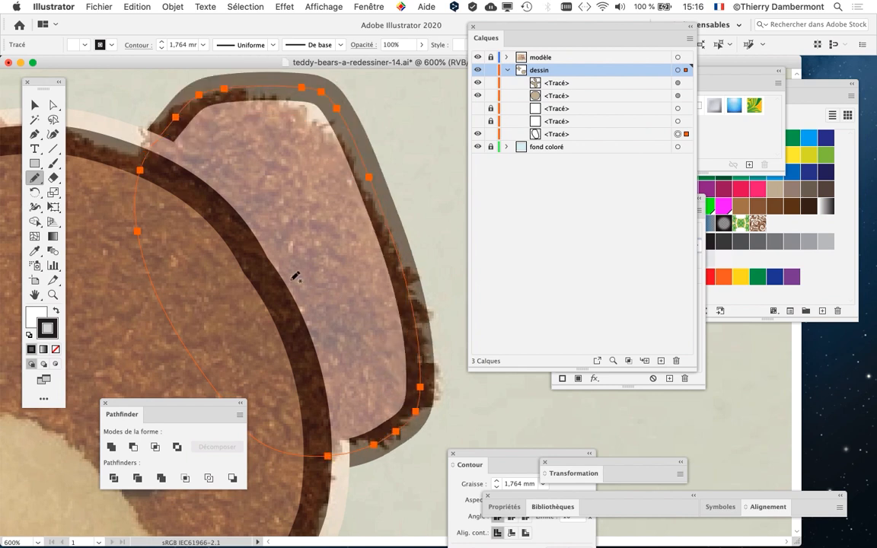
Set the Crayon tool's distance for modifying selected paths to 20 pixels
{"action": "left_click", "coordinate": [34, 185]}
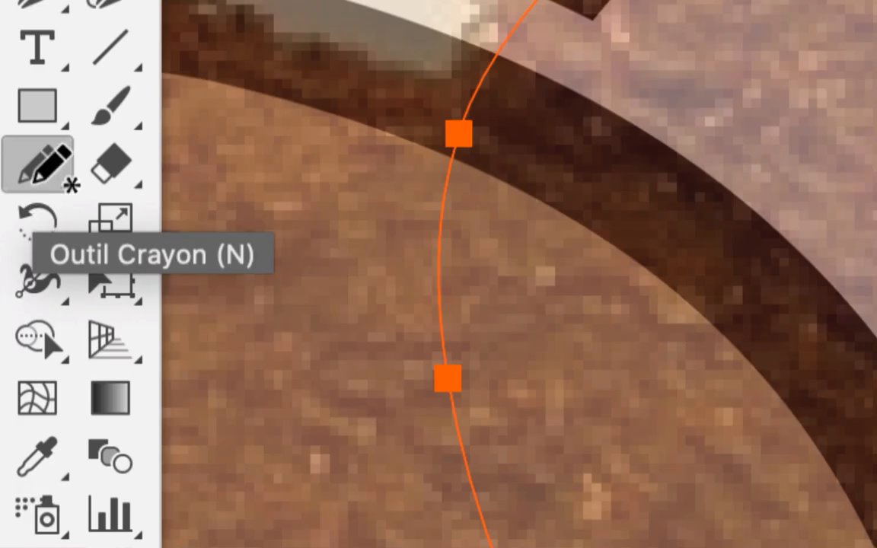
{"action": "double_click", "coordinate": [32, 180]}
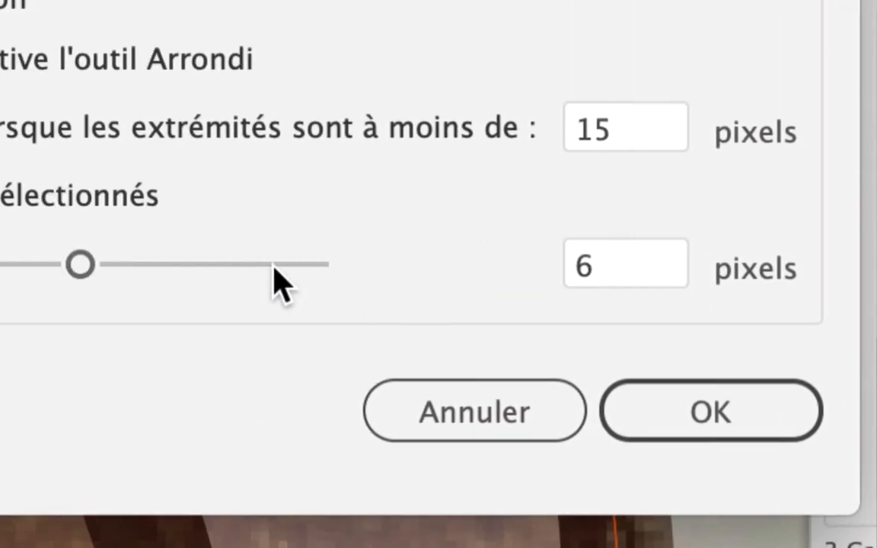
{"action": "left_click_drag", "start_coordinate": [84, 260], "coordinate": [334, 272]}
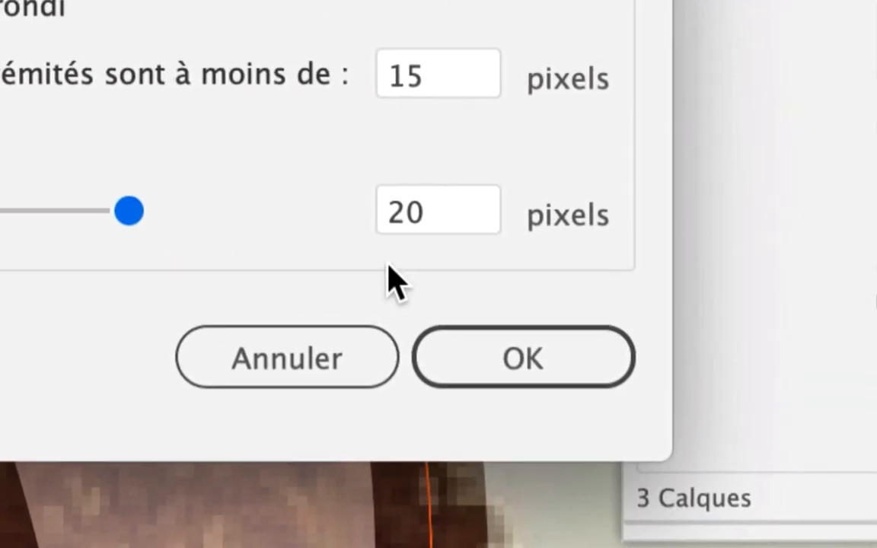
{"action": "left_click", "coordinate": [473, 358]}
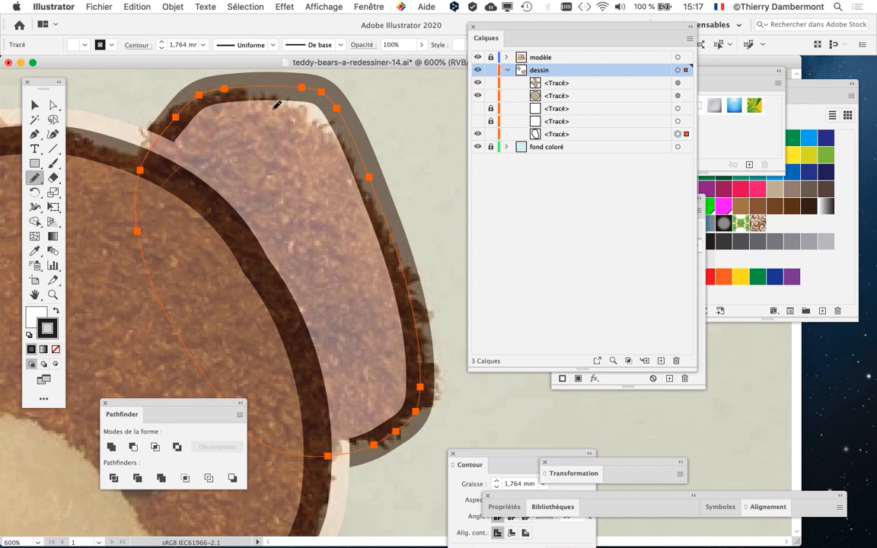
Redraw the ear's outer contour over the model with the Crayon tool, undoing a stray stroke and extending the lower tip outward
{"action": "mouse_move", "coordinate": [405, 245]}
{"action": "left_mouse_down"}
{"action": "mouse_move", "coordinate": [422, 322]}
{"action": "mouse_move", "coordinate": [403, 390]}
{"action": "mouse_move", "coordinate": [358, 441]}
{"action": "mouse_move", "coordinate": [302, 455]}
{"action": "left_mouse_up"}
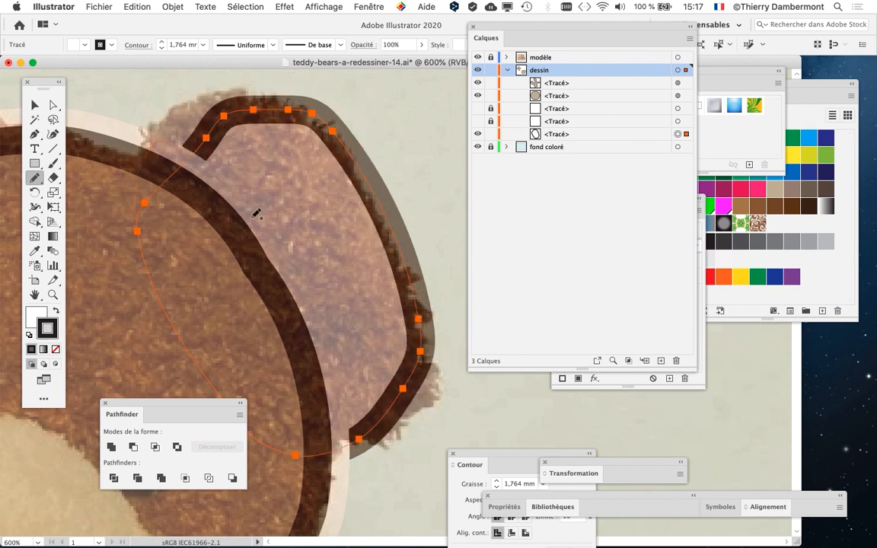
{"action": "mouse_move", "coordinate": [139, 242]}
{"action": "left_mouse_down"}
{"action": "mouse_move", "coordinate": [137, 121]}
{"action": "mouse_move", "coordinate": [177, 59]}
{"action": "mouse_move", "coordinate": [271, 83]}
{"action": "mouse_move", "coordinate": [319, 105]}
{"action": "mouse_move", "coordinate": [333, 128]}
{"action": "left_mouse_up"}
{"action": "key", "text": "super+z"}
{"action": "left_click_drag", "start_coordinate": [329, 128], "coordinate": [329, 134]}
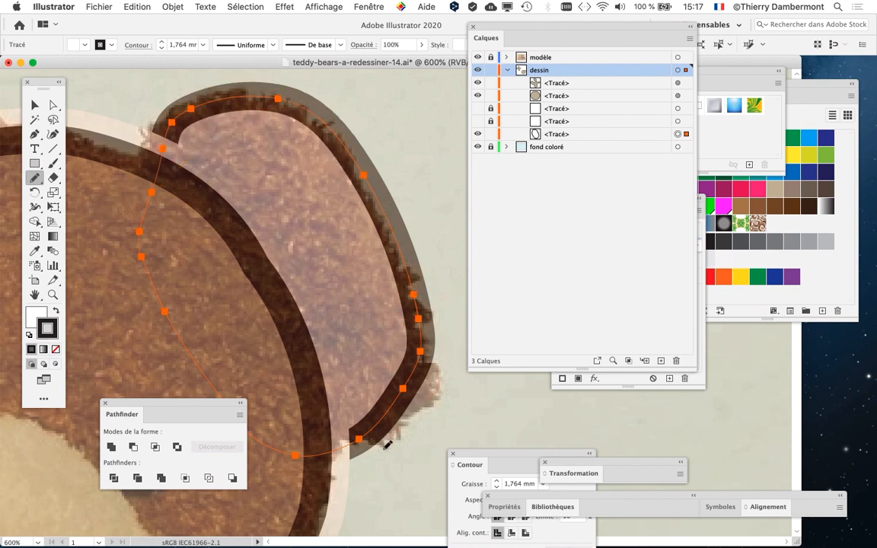
{"action": "left_click_drag", "start_coordinate": [386, 446], "coordinate": [259, 394]}
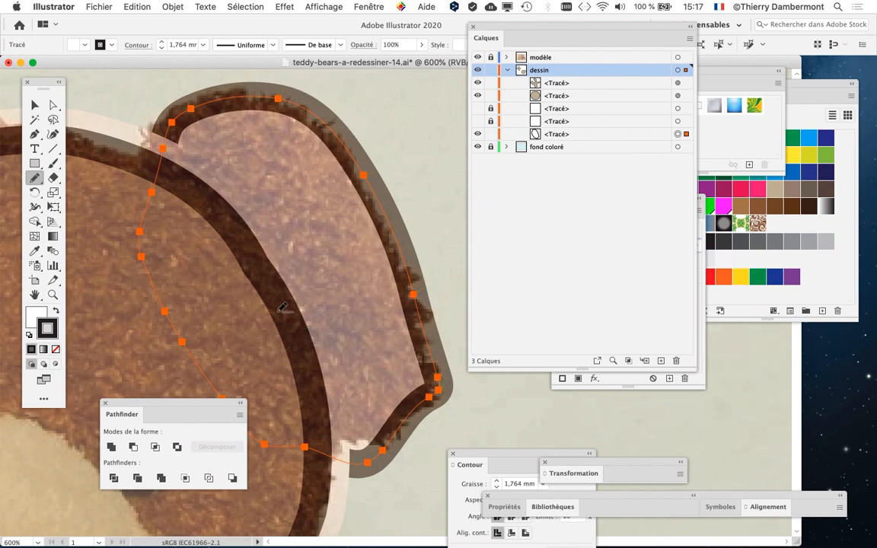
{"action": "scroll", "coordinate": [284, 307], "scroll_direction": "down", "scroll_amount": 1}
{"action": "left_click_drag", "start_coordinate": [284, 310], "coordinate": [331, 233]}
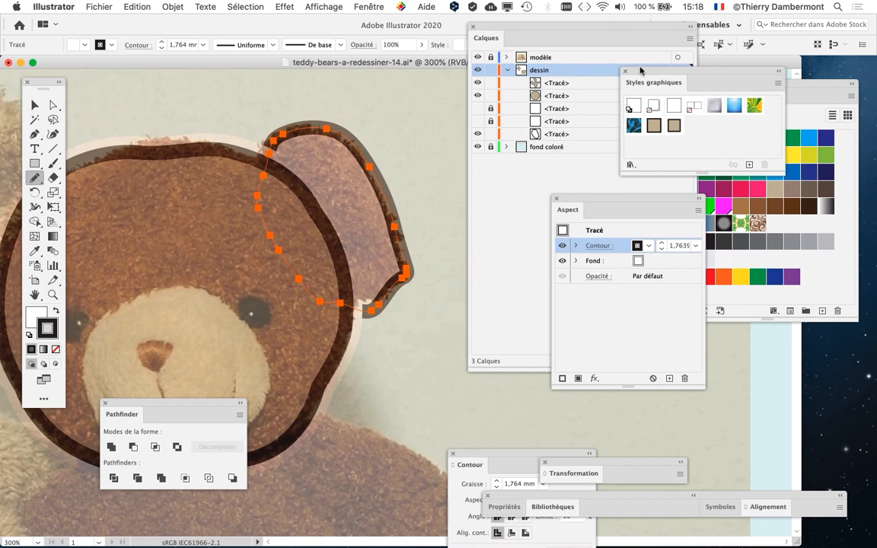
Move the Styles graphiques panel below the ear, then lock the ear path and unlock it again
{"action": "left_click_drag", "start_coordinate": [641, 70], "coordinate": [374, 341]}
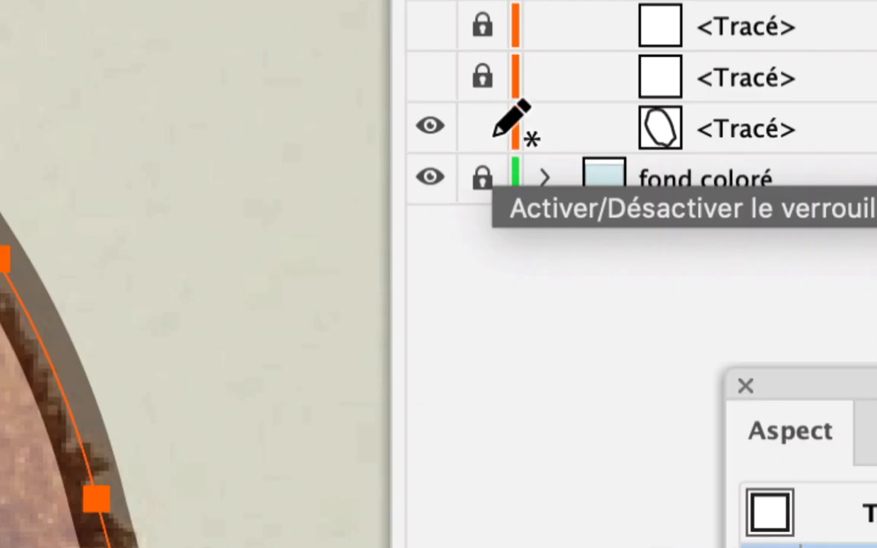
{"action": "left_click", "coordinate": [484, 134]}
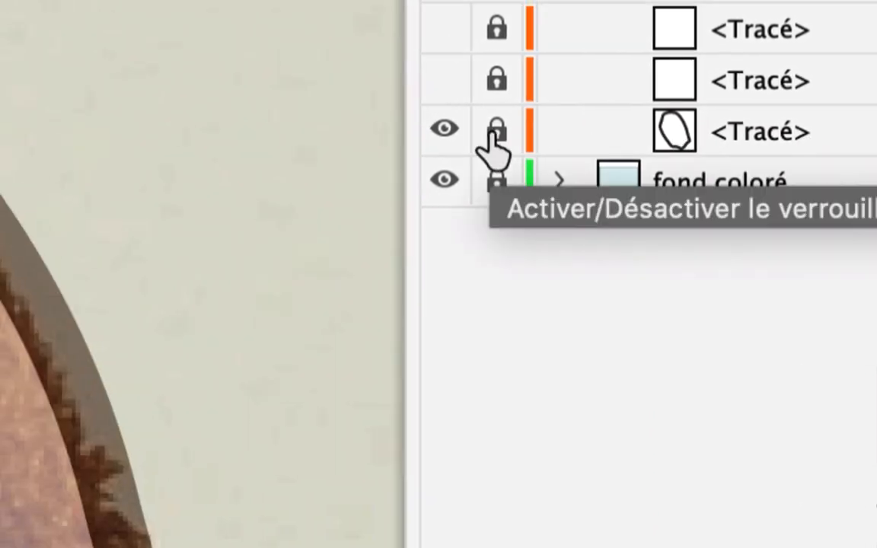
{"action": "left_click", "coordinate": [491, 134]}
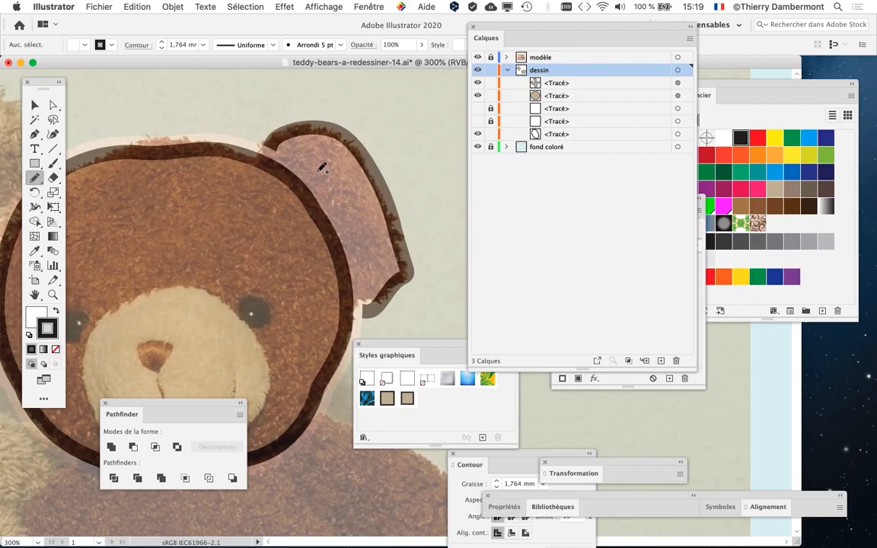
Select the ear path on the artwork with the Selection tool and lock it with the Verrouiller Sélection command
{"action": "left_click", "coordinate": [34, 104]}
{"action": "left_click", "coordinate": [309, 133]}
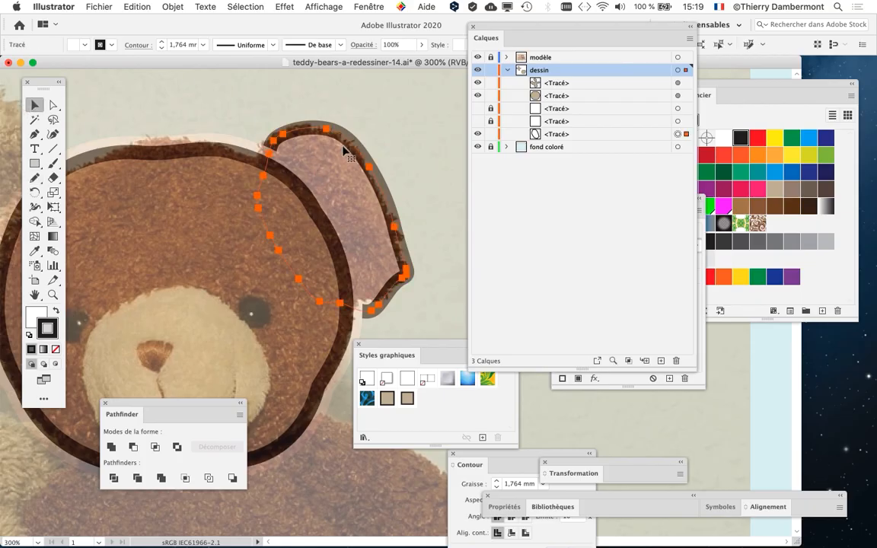
{"action": "left_click", "coordinate": [174, 6]}
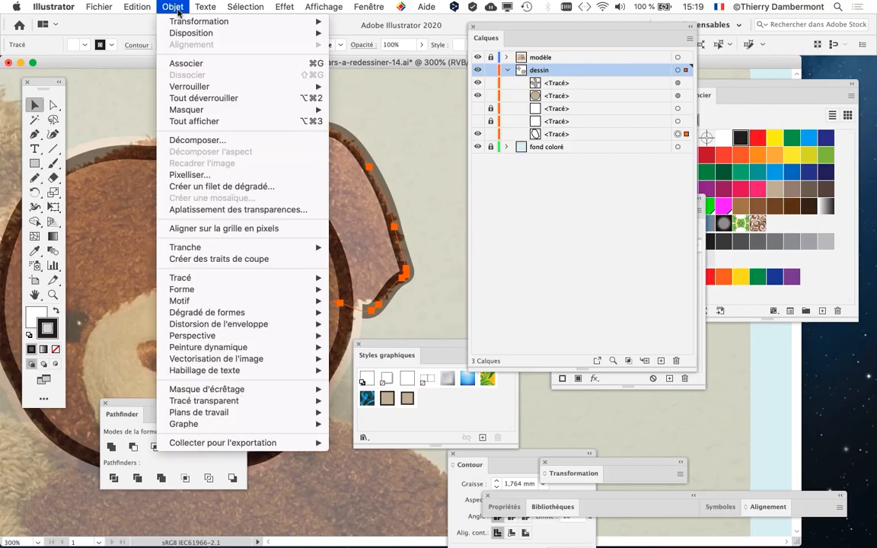
{"action": "mouse_move", "coordinate": [194, 89]}
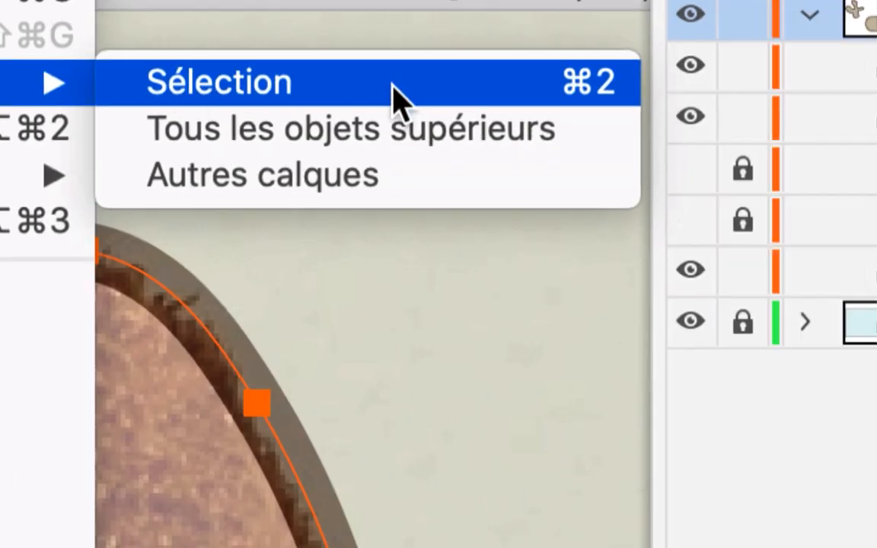
{"action": "left_click", "coordinate": [568, 91]}
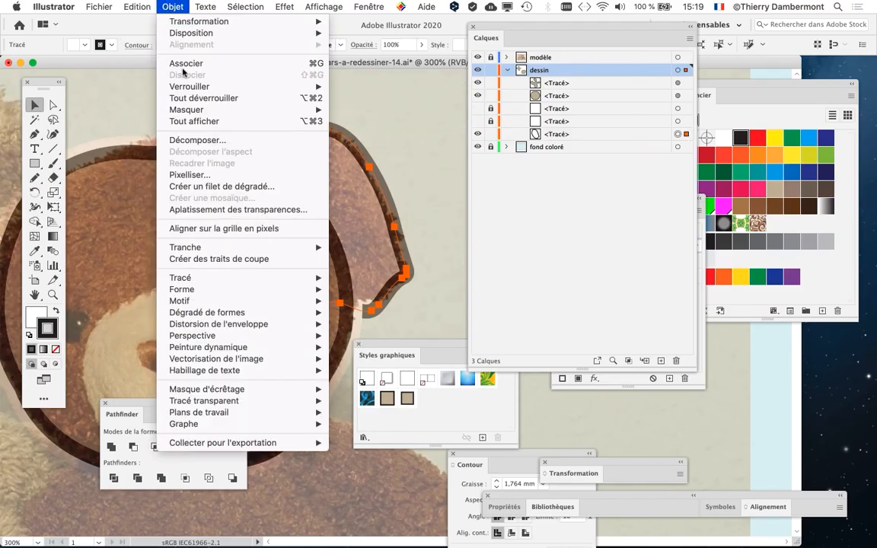
{"action": "mouse_move", "coordinate": [172, 84]}
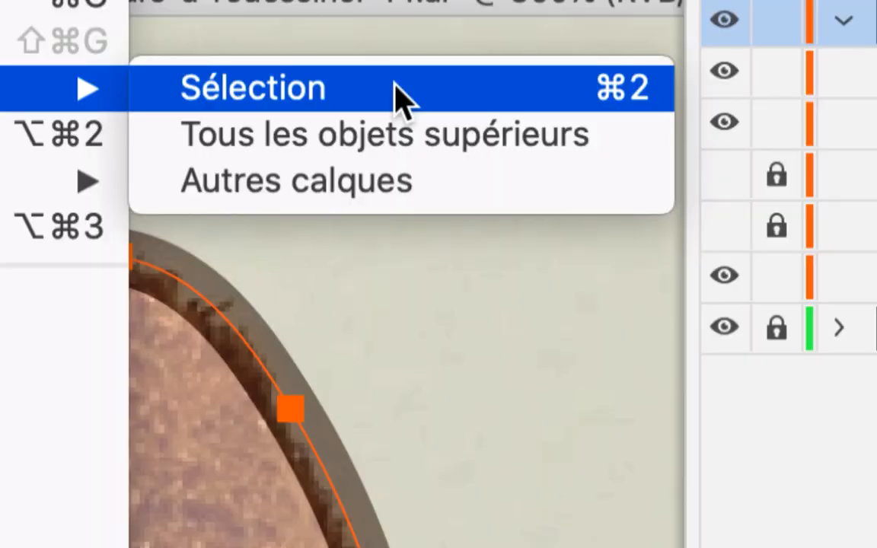
{"action": "left_click", "coordinate": [396, 88]}
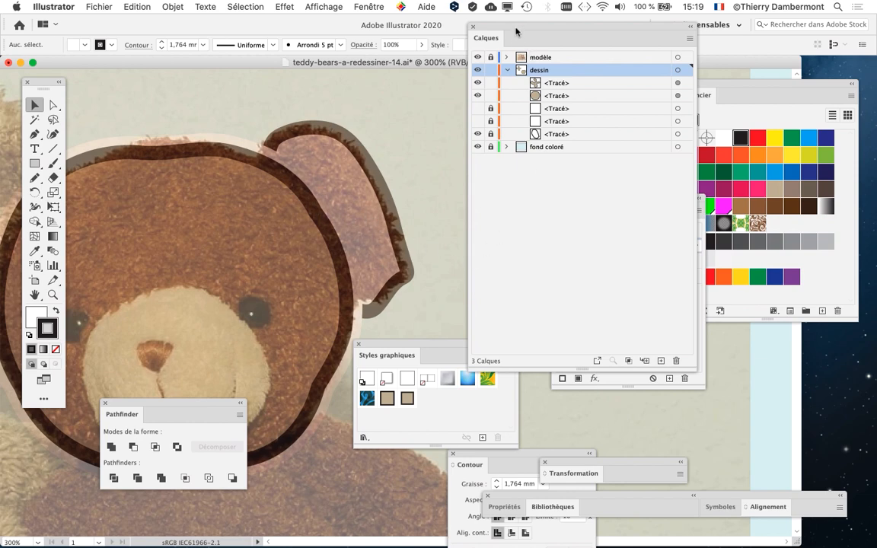
Shift the Calques panel away from the ear, then bring the Aspect panel over the bear's head and close it
{"action": "left_click_drag", "start_coordinate": [515, 28], "coordinate": [544, 30]}
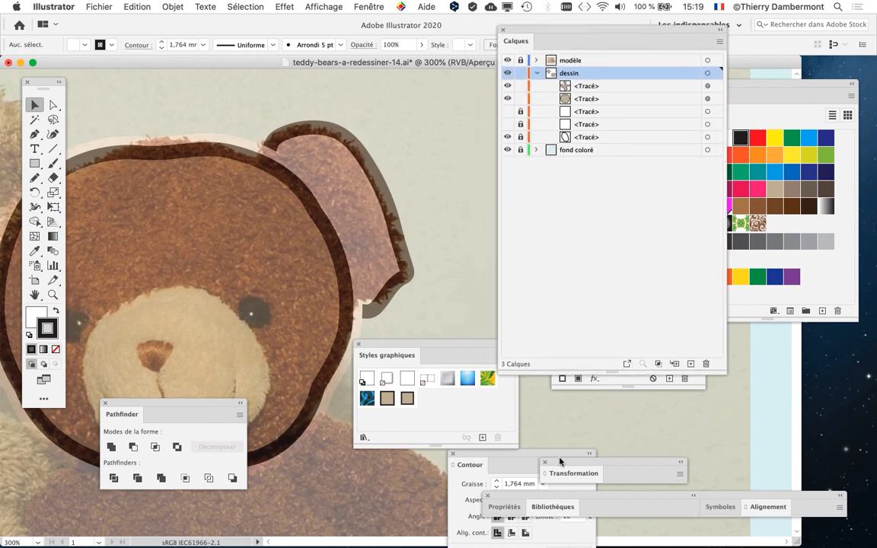
{"action": "left_click", "coordinate": [356, 6]}
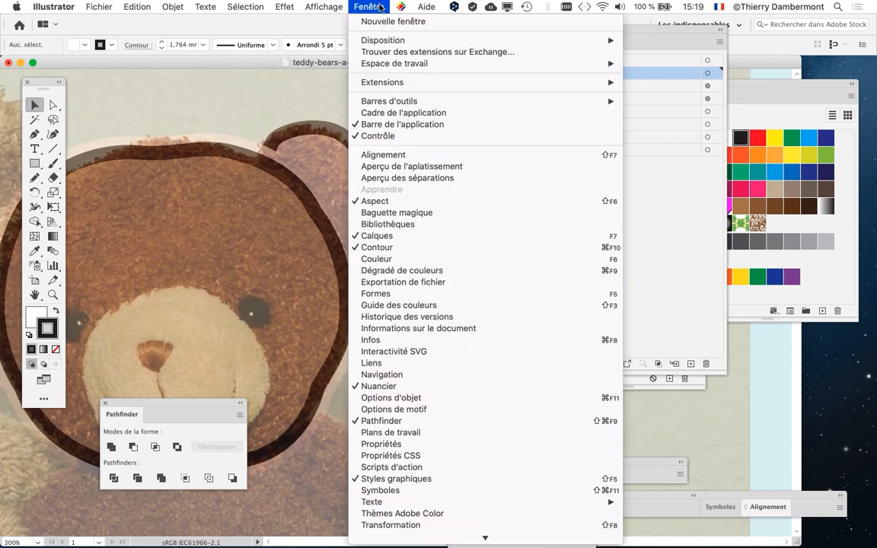
{"action": "left_click", "coordinate": [400, 201]}
{"action": "left_click", "coordinate": [367, 7]}
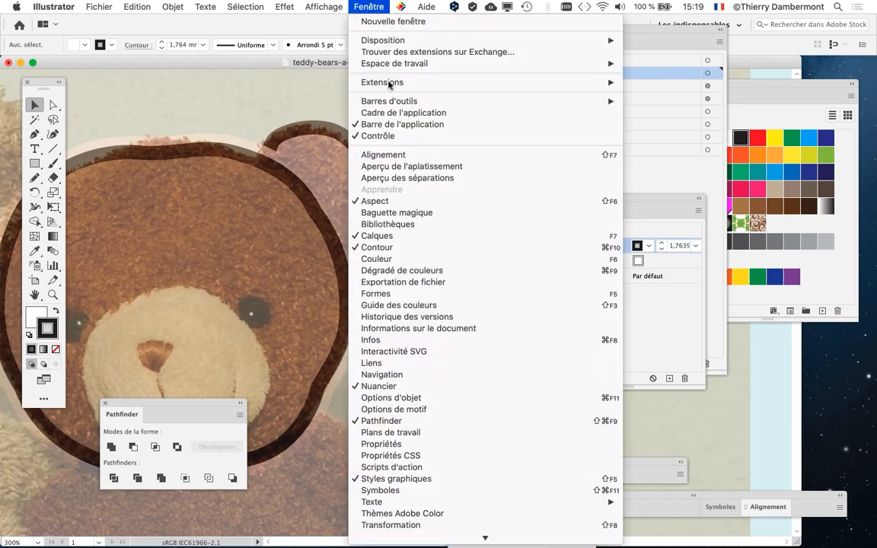
{"action": "left_click", "coordinate": [643, 201]}
{"action": "left_click_drag", "start_coordinate": [650, 198], "coordinate": [181, 70]}
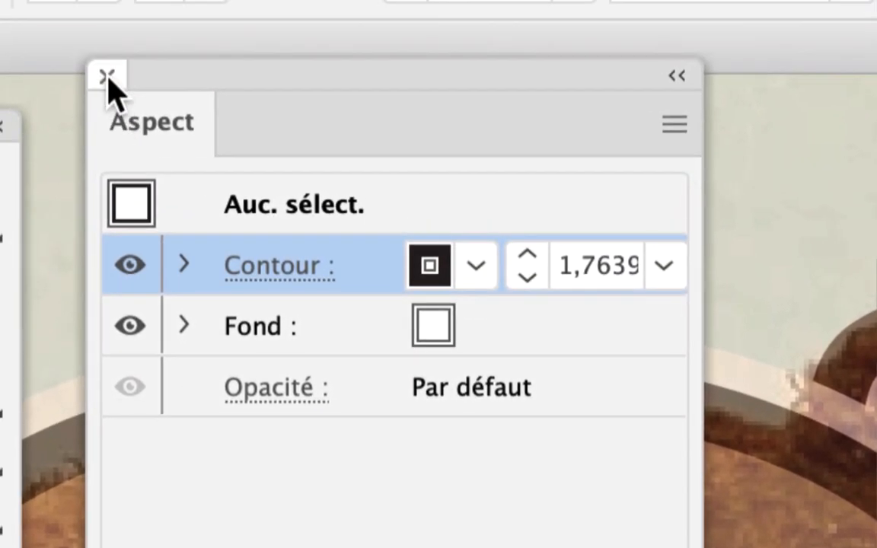
{"action": "left_click", "coordinate": [107, 76]}
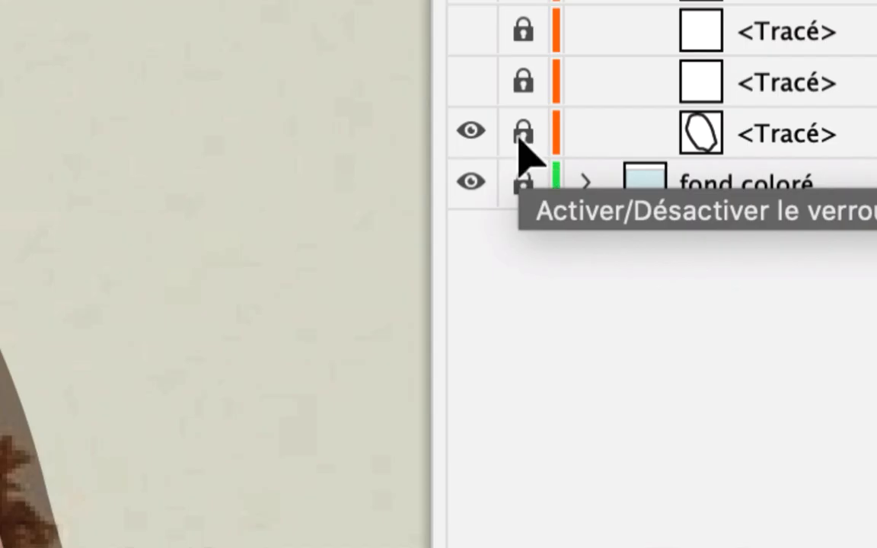
Unlock and select the ear path, then save its appearance as a new graphic style
{"action": "left_click", "coordinate": [521, 140]}
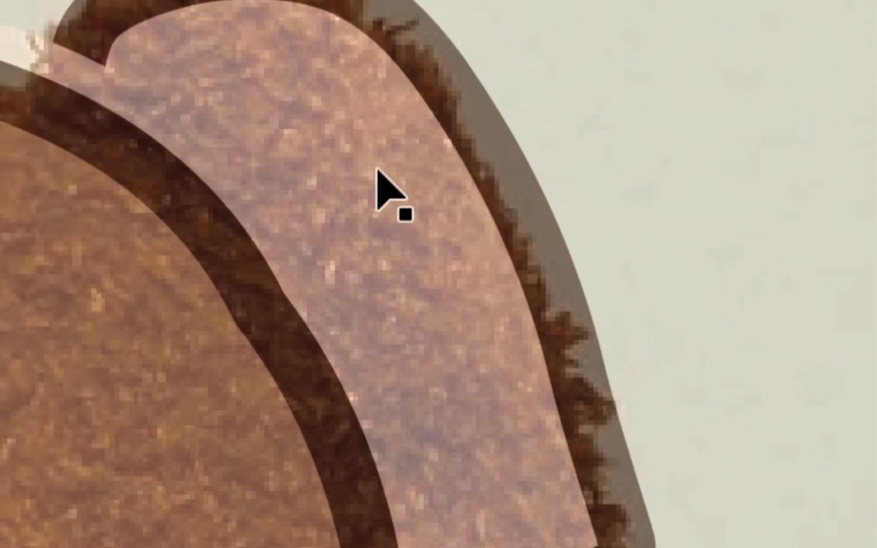
{"action": "left_click", "coordinate": [379, 173]}
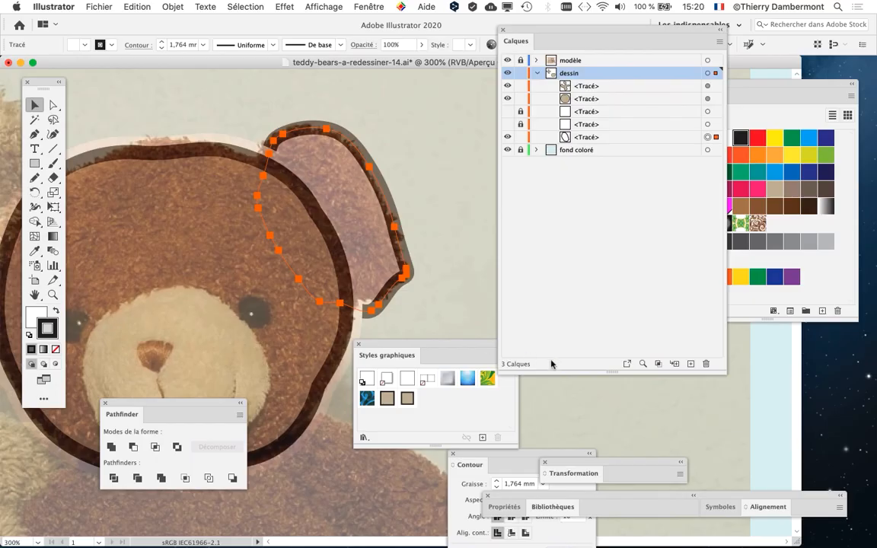
{"action": "left_click_drag", "start_coordinate": [450, 348], "coordinate": [192, 84]}
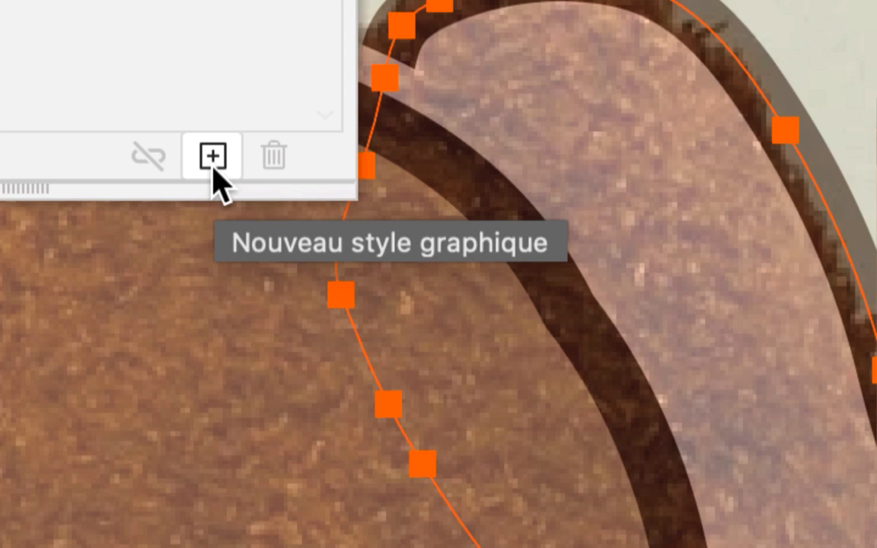
{"action": "left_click", "coordinate": [214, 169]}
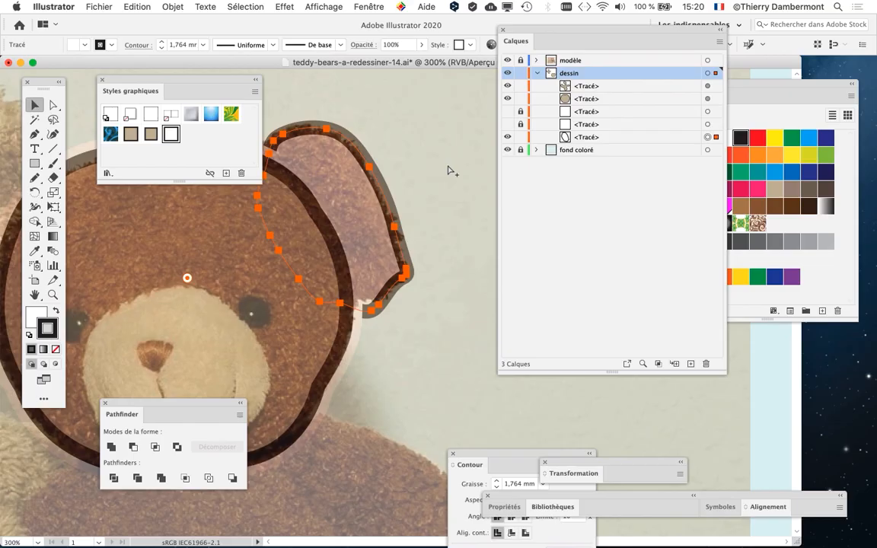
Show the Aspect panel beside the ear and select the ear path's Fond attribute, then its Contour attribute
{"action": "left_click", "coordinate": [366, 6]}
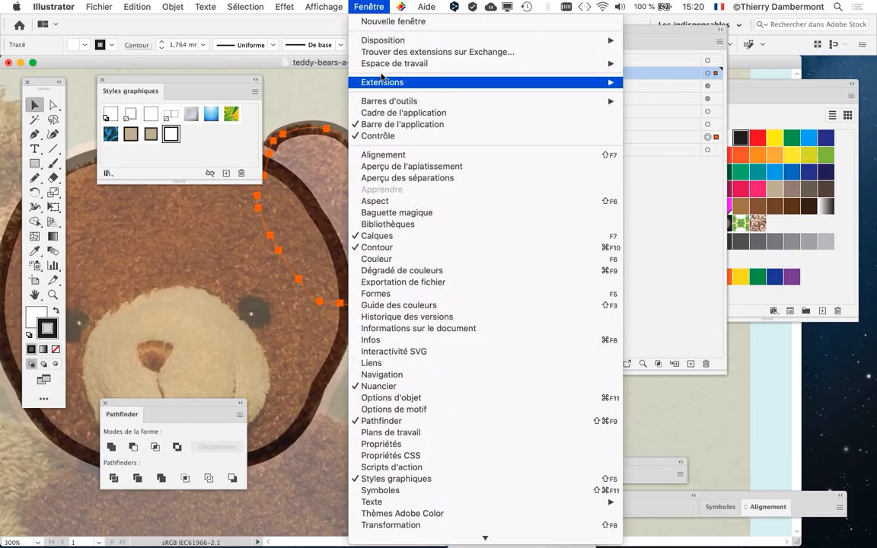
{"action": "left_click", "coordinate": [411, 202]}
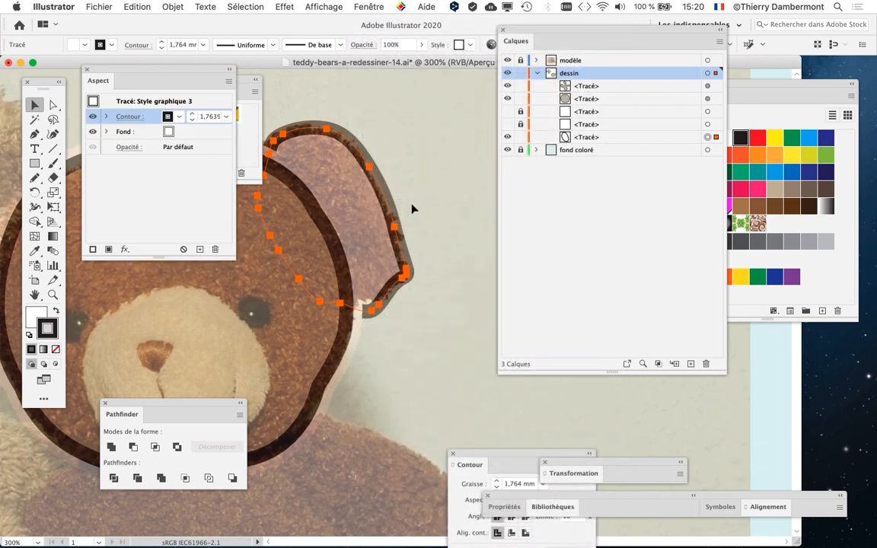
{"action": "left_click_drag", "start_coordinate": [162, 70], "coordinate": [516, 200]}
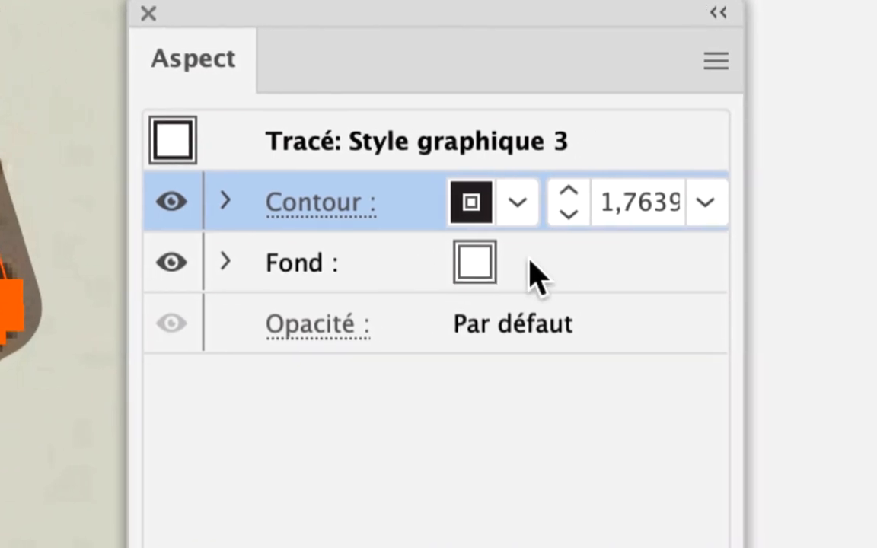
{"action": "left_click", "coordinate": [647, 271]}
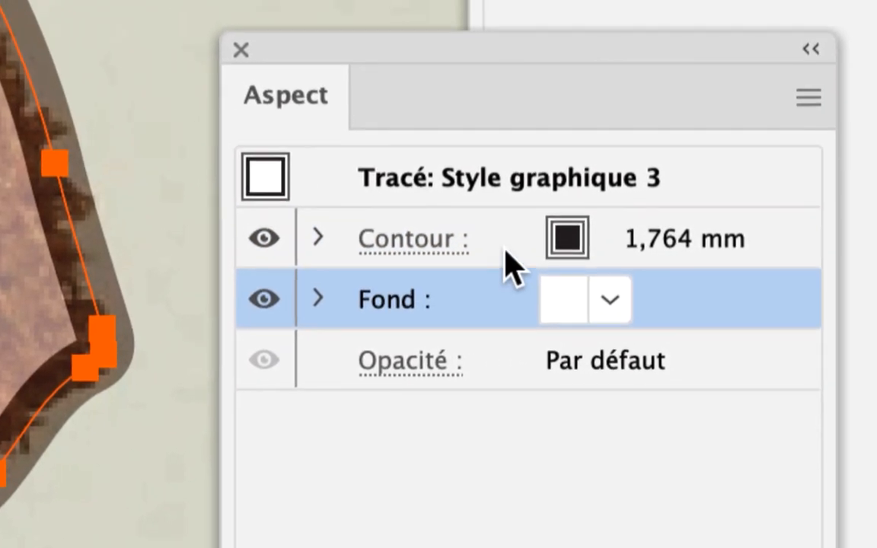
{"action": "left_click", "coordinate": [545, 222]}
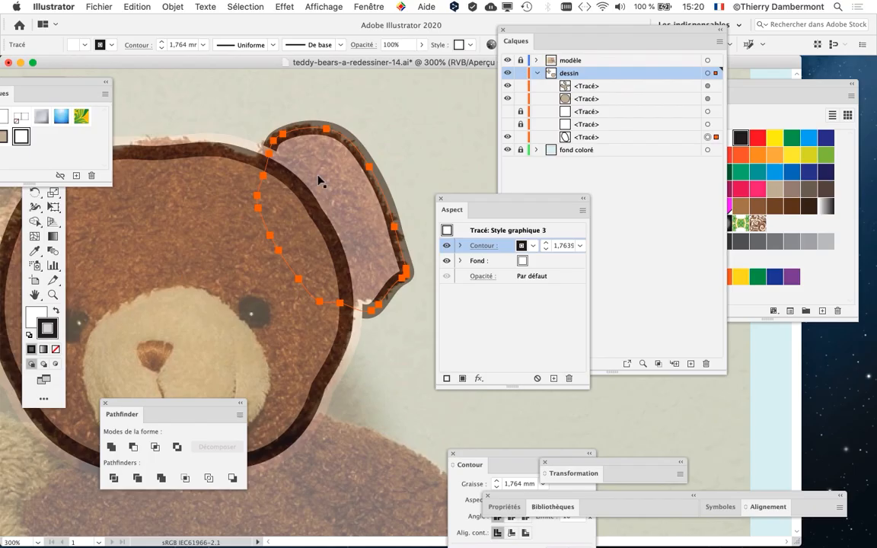
Lock the ear path in the dessin layer and move the Aspect and Styles graphiques panels clear of the ear and tools
{"action": "left_click_drag", "start_coordinate": [479, 199], "coordinate": [318, 355]}
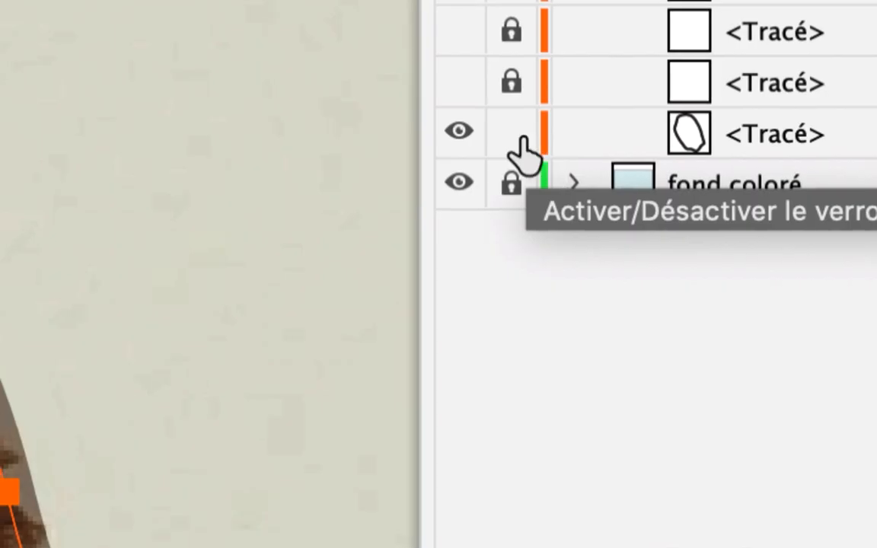
{"action": "left_click", "coordinate": [521, 137]}
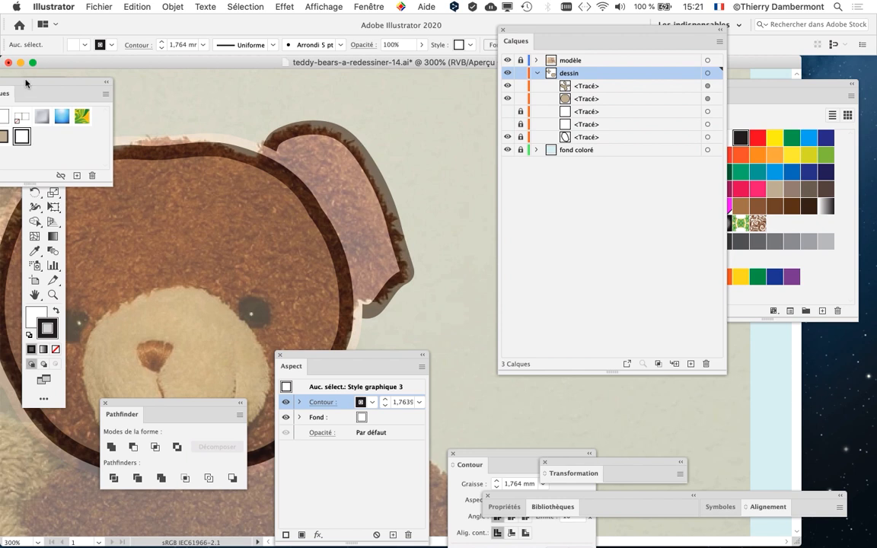
{"action": "left_click_drag", "start_coordinate": [25, 85], "coordinate": [678, 239]}
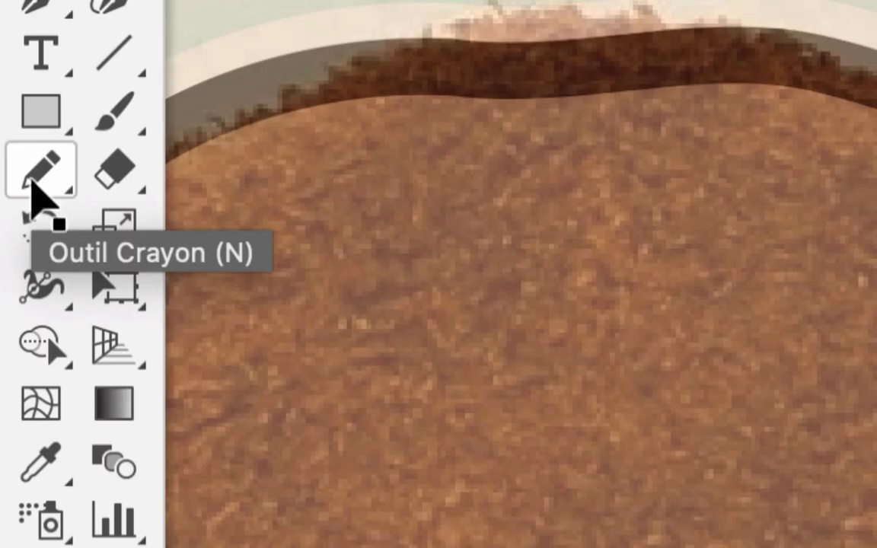
Draw an open inner-ear curve with the Pencil tool and apply the Style graphique 3 graphic style to it
{"action": "left_click", "coordinate": [33, 179]}
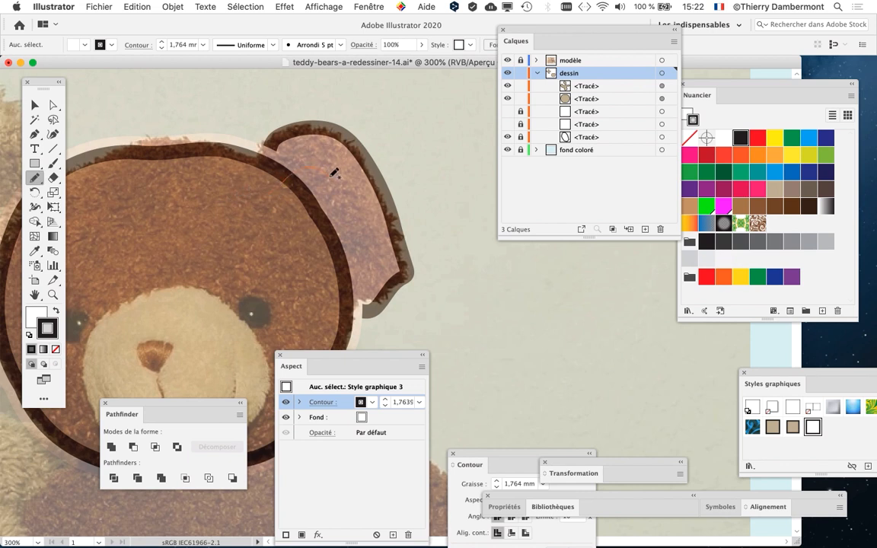
{"action": "left_click_drag", "start_coordinate": [269, 194], "coordinate": [258, 246]}
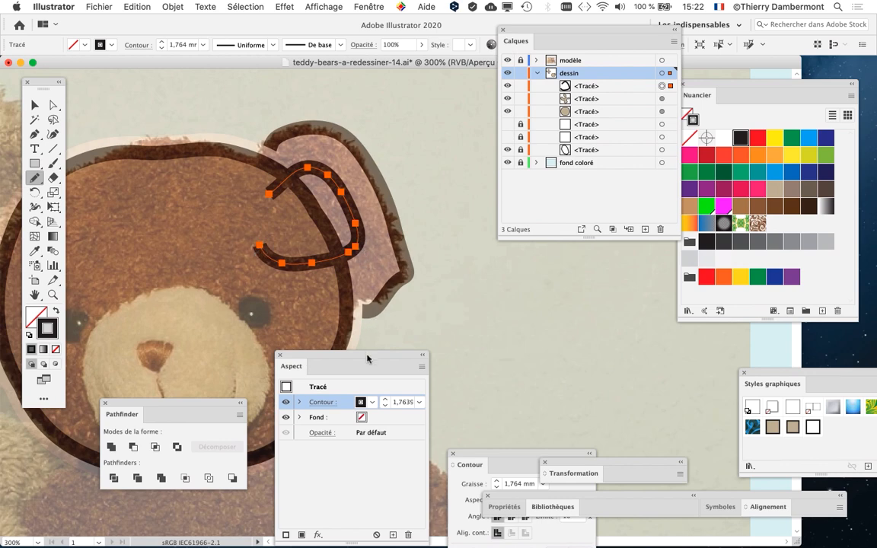
{"action": "left_click_drag", "start_coordinate": [367, 359], "coordinate": [150, 79]}
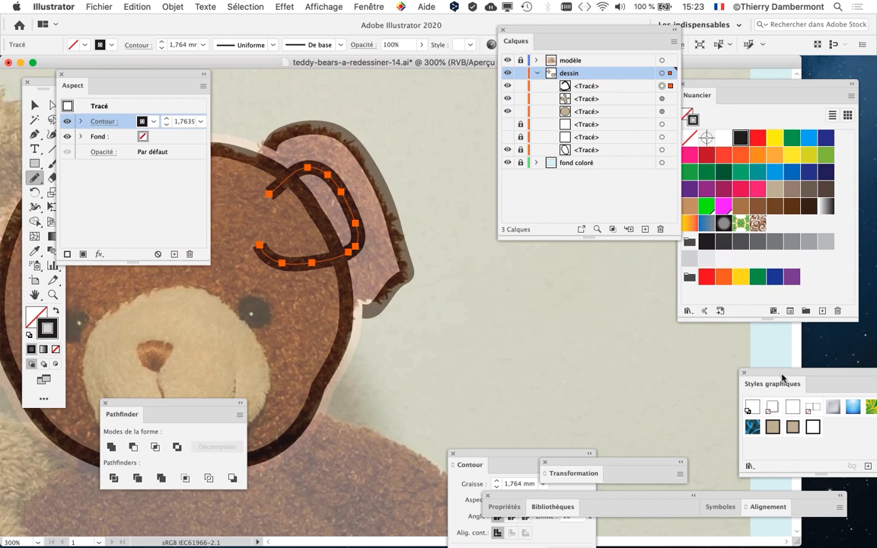
{"action": "left_click_drag", "start_coordinate": [783, 377], "coordinate": [406, 72]}
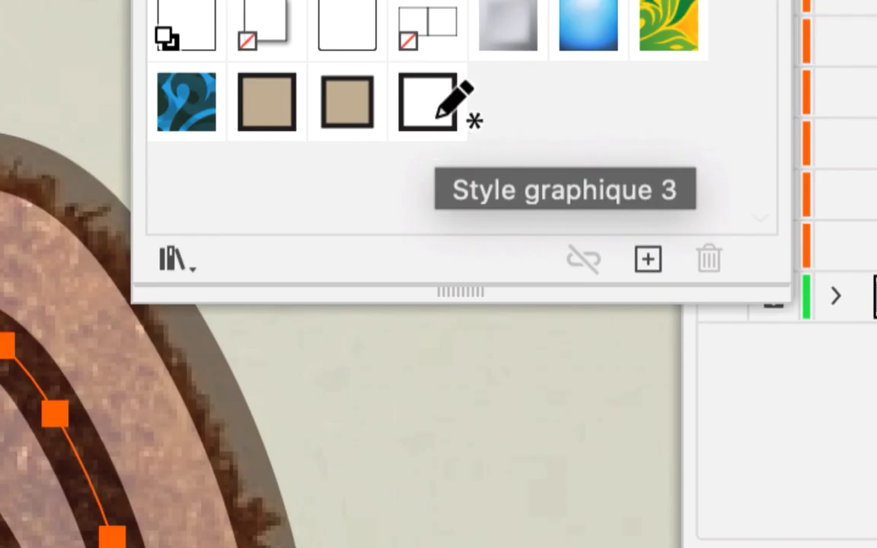
{"action": "left_click", "coordinate": [435, 115]}
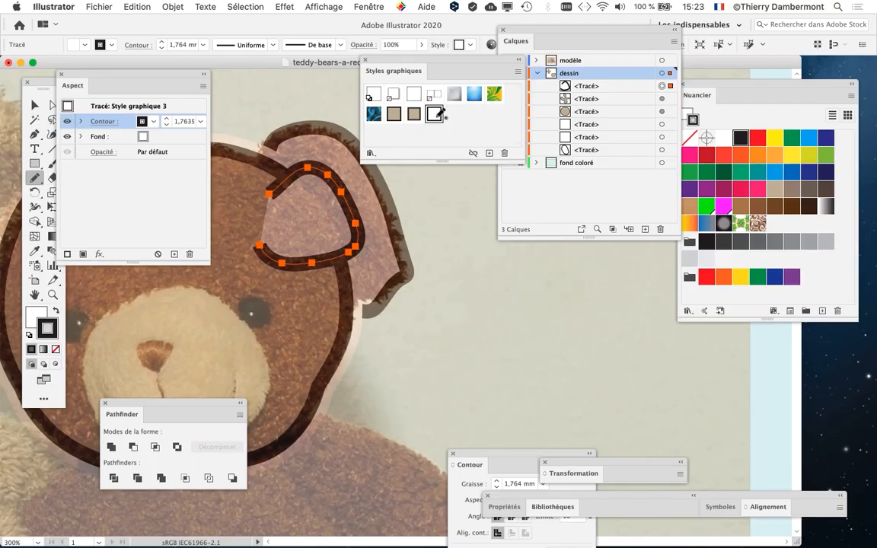
Clear the floating panels off the artwork and reorder the inner-ear path directly beneath the head path in the dessin layer
{"action": "left_click_drag", "start_coordinate": [418, 65], "coordinate": [524, 307]}
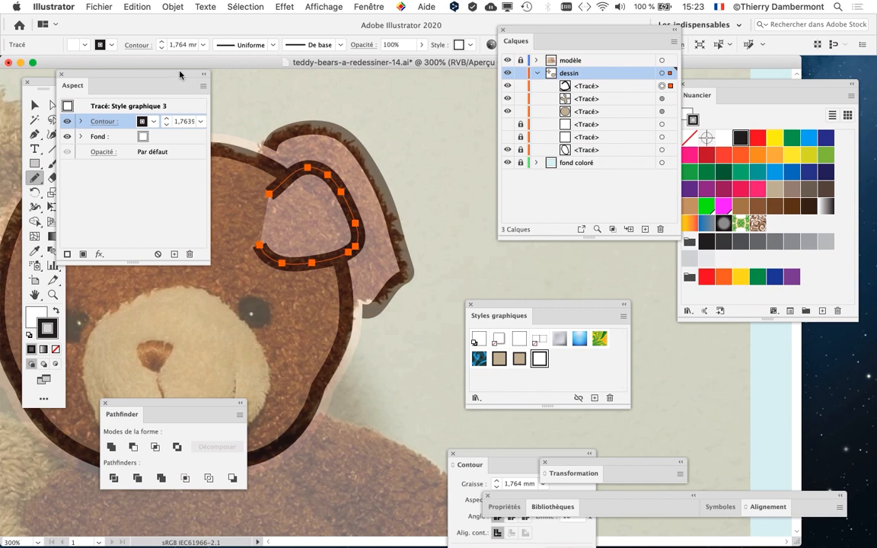
{"action": "left_click_drag", "start_coordinate": [180, 74], "coordinate": [396, 399]}
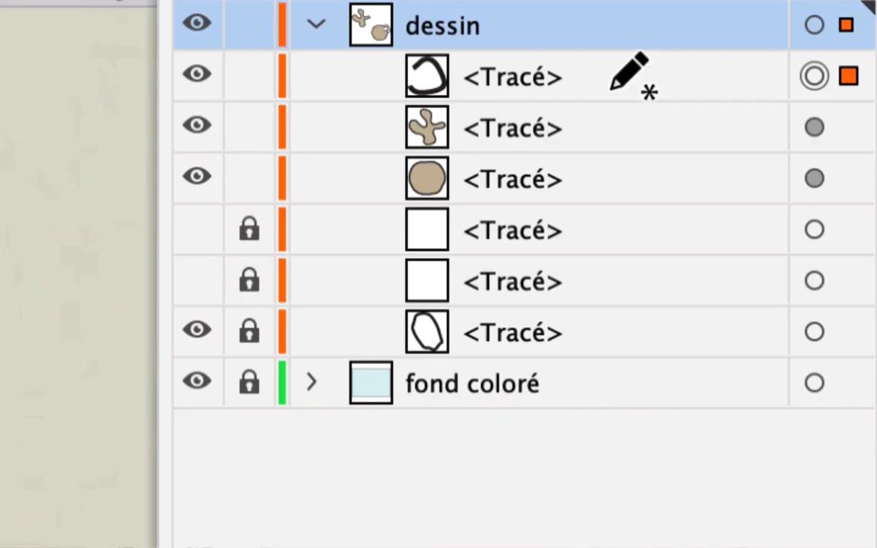
{"action": "left_click", "coordinate": [613, 99]}
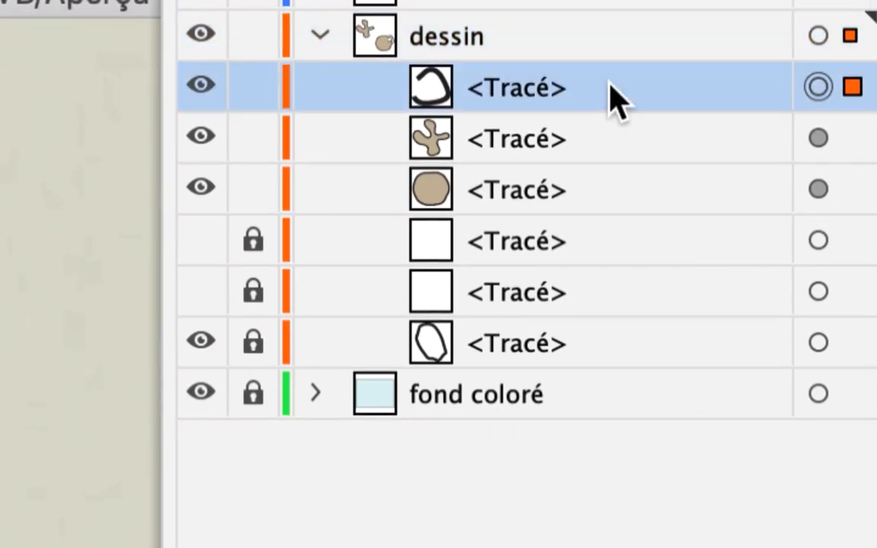
{"action": "left_click_drag", "start_coordinate": [613, 99], "coordinate": [595, 209]}
{"action": "mouse_move", "coordinate": [607, 114]}
{"action": "left_mouse_down"}
{"action": "mouse_move", "coordinate": [606, 87]}
{"action": "mouse_move", "coordinate": [605, 127]}
{"action": "mouse_move", "coordinate": [611, 121]}
{"action": "left_mouse_up"}
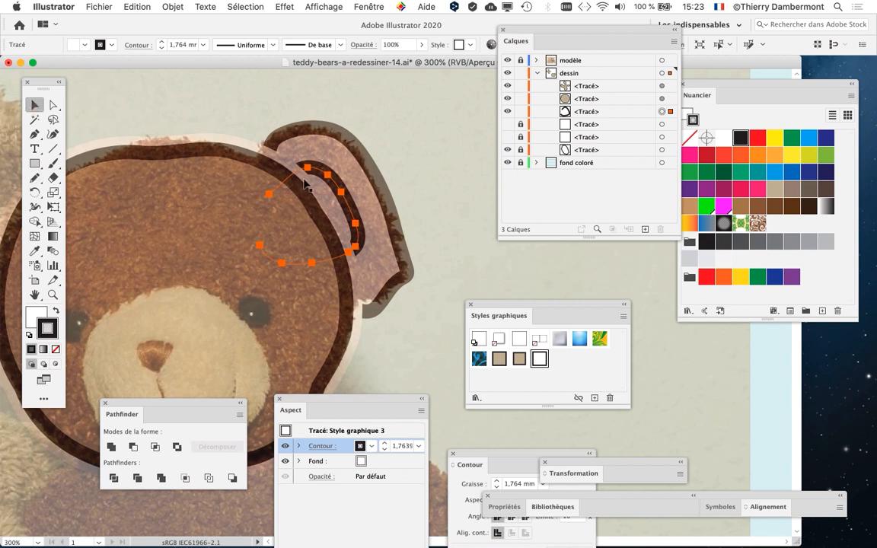
Scale the inner-ear curve down with the Free Transform tool and reposition it inside the ear
{"action": "left_click", "coordinate": [325, 160]}
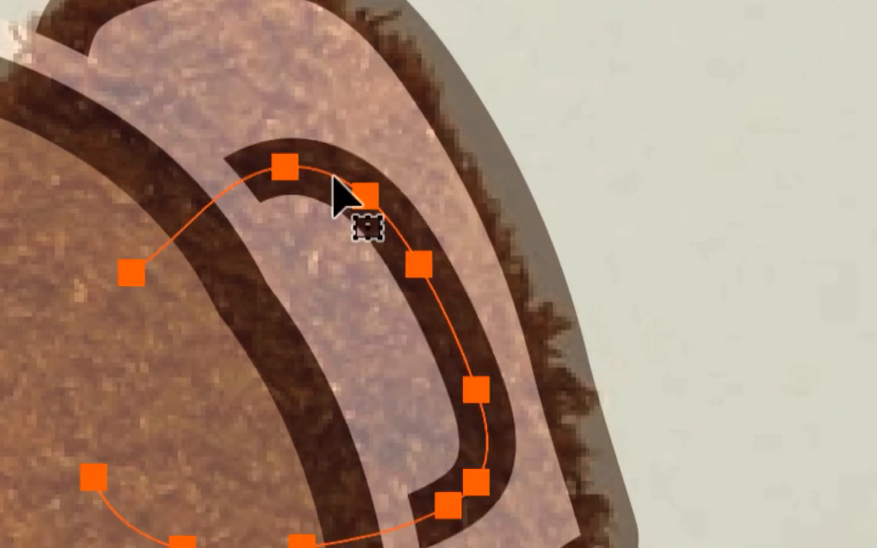
{"action": "left_click_drag", "start_coordinate": [330, 170], "coordinate": [281, 75]}
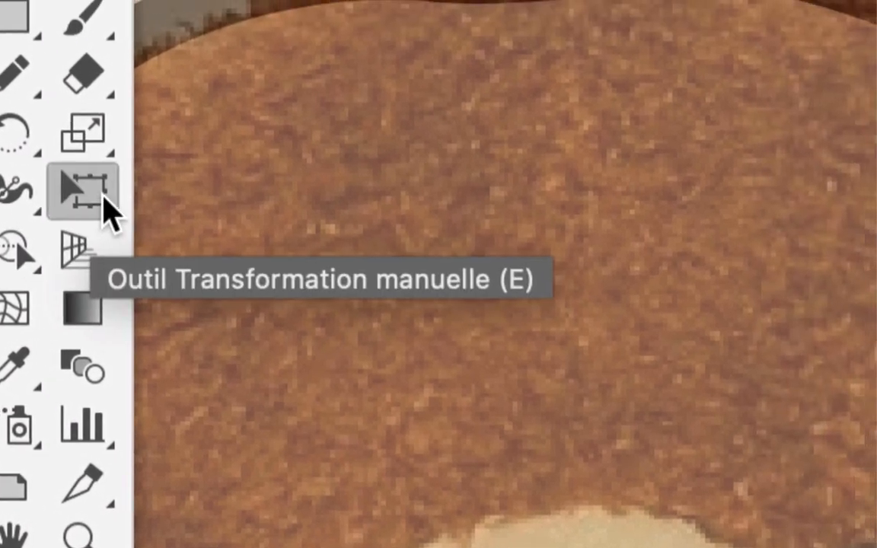
{"action": "left_click", "coordinate": [101, 200]}
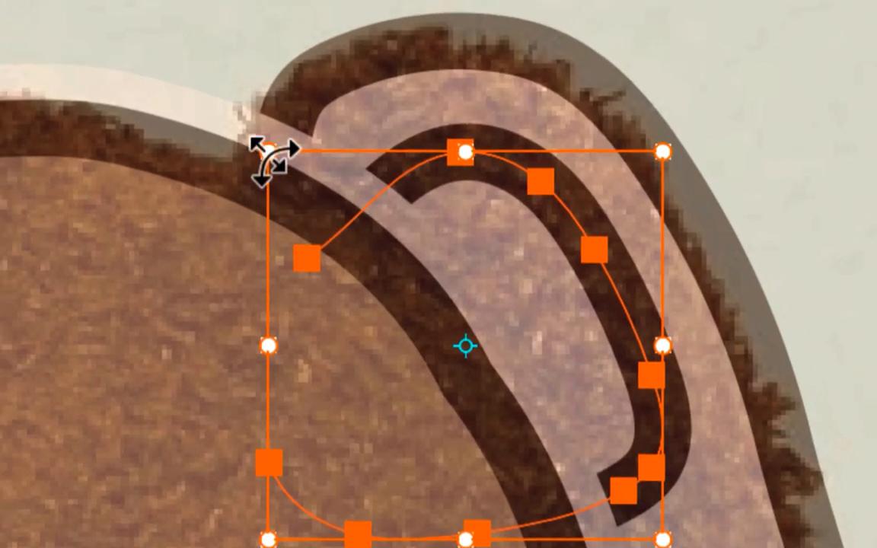
{"action": "mouse_move", "coordinate": [274, 160]}
{"action": "left_mouse_down"}
{"action": "mouse_move", "coordinate": [280, 181]}
{"action": "mouse_move", "coordinate": [271, 158]}
{"action": "mouse_move", "coordinate": [284, 172]}
{"action": "left_mouse_up"}
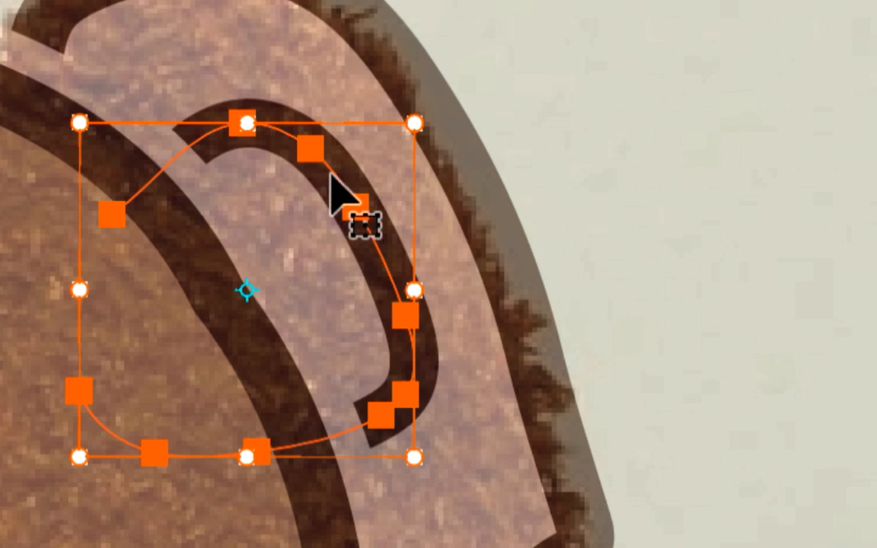
{"action": "left_click_drag", "start_coordinate": [597, 144], "coordinate": [571, 105]}
{"action": "left_click_drag", "start_coordinate": [326, 167], "coordinate": [323, 164]}
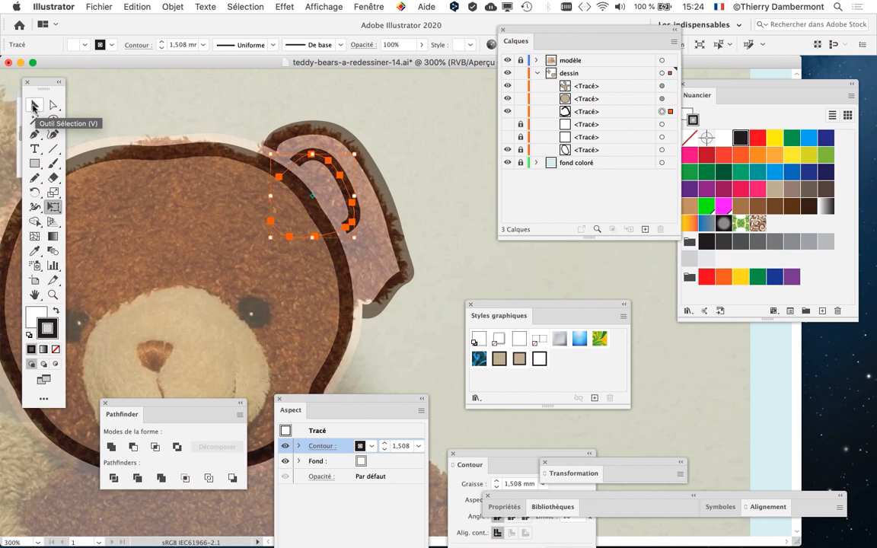
Shift the inner-ear curve down toward the ear's tip, enlarge it with Free Transform, and deselect it
{"action": "left_click", "coordinate": [33, 106]}
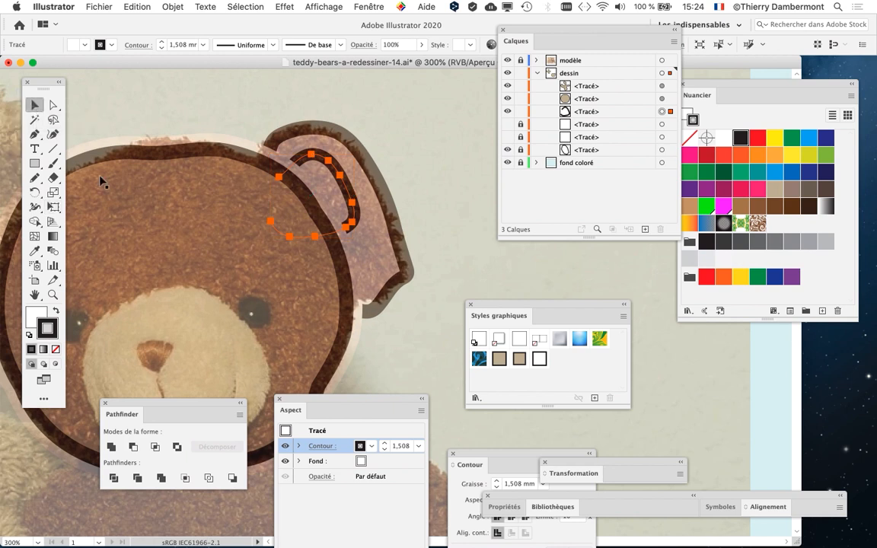
{"action": "left_click", "coordinate": [436, 234]}
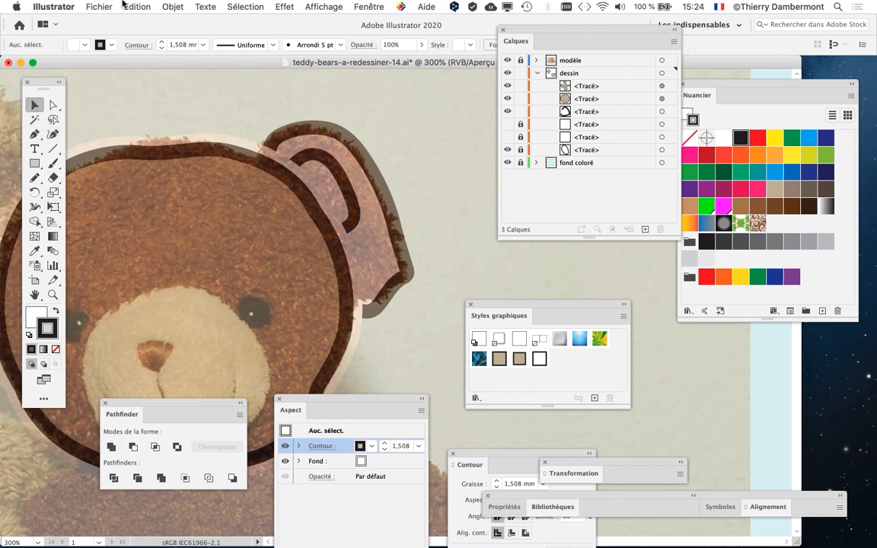
{"action": "left_click", "coordinate": [341, 174]}
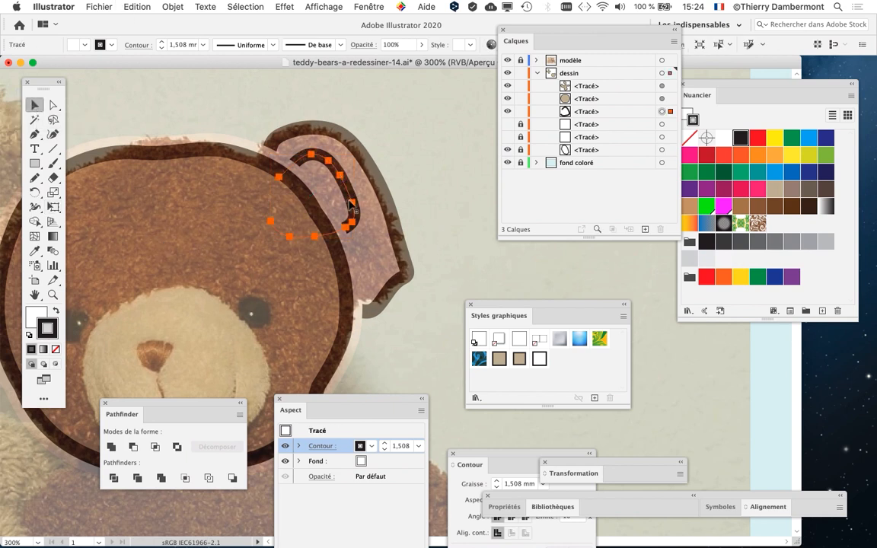
{"action": "left_click_drag", "start_coordinate": [353, 205], "coordinate": [367, 232]}
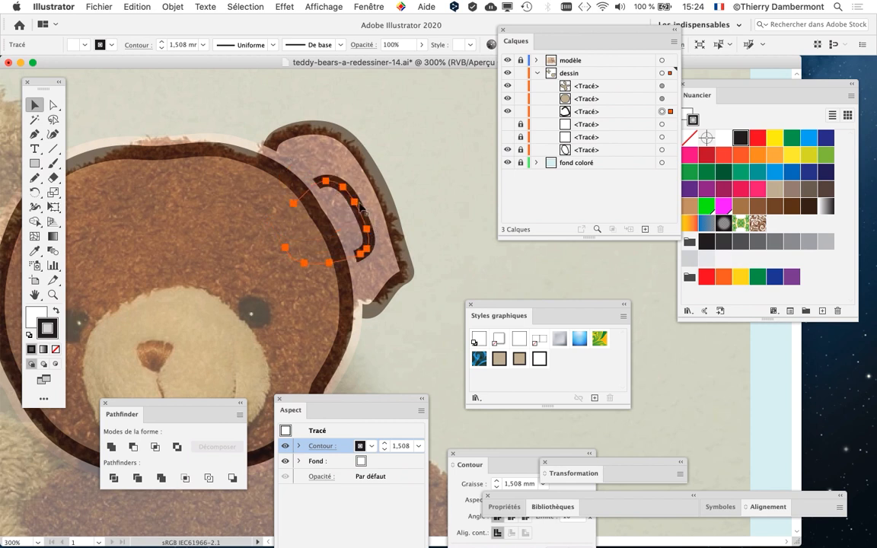
{"action": "left_click", "coordinate": [54, 207]}
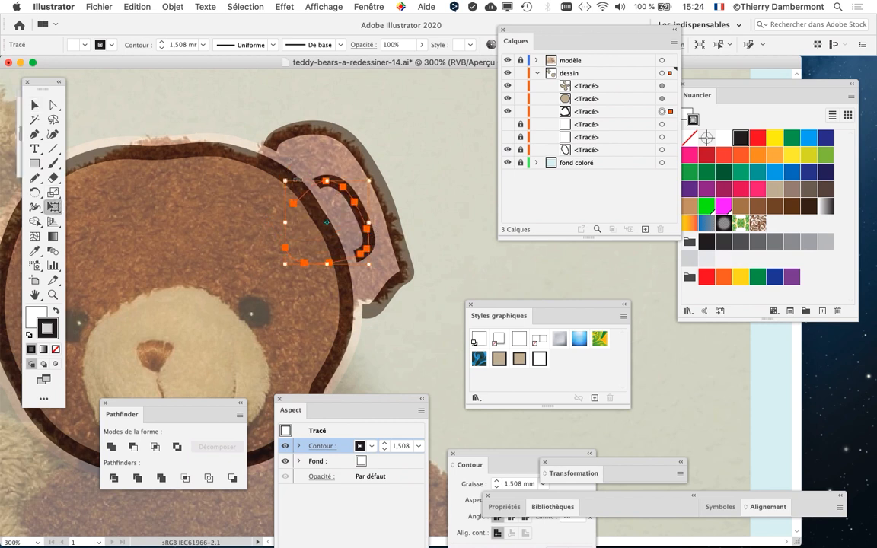
{"action": "mouse_move", "coordinate": [288, 181]}
{"action": "left_mouse_down"}
{"action": "mouse_move", "coordinate": [282, 155]}
{"action": "mouse_move", "coordinate": [268, 161]}
{"action": "left_mouse_up"}
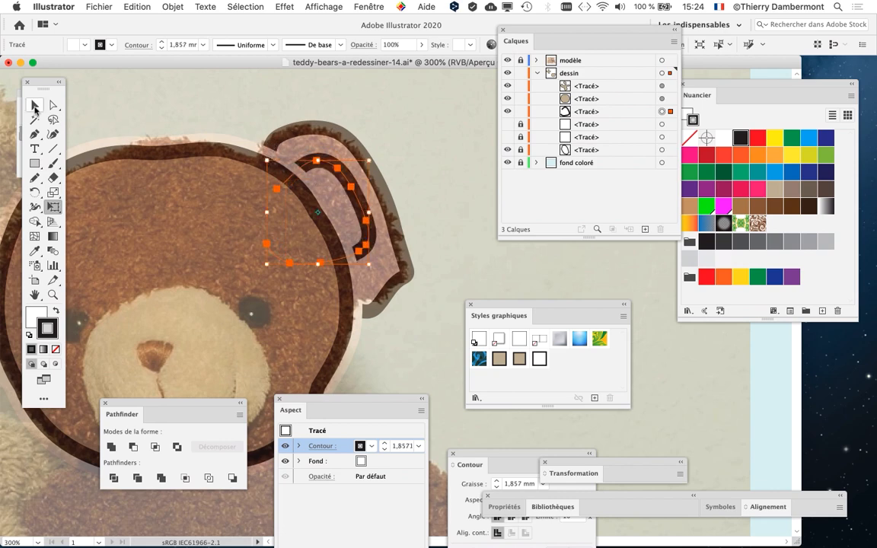
{"action": "left_click", "coordinate": [34, 106]}
{"action": "left_click", "coordinate": [112, 102]}
Save the document as teddy-bears-a-redessiner-15.ai in the teddy bear 6 folder, in Adobe Illustrator format
{"action": "left_click", "coordinate": [99, 6]}
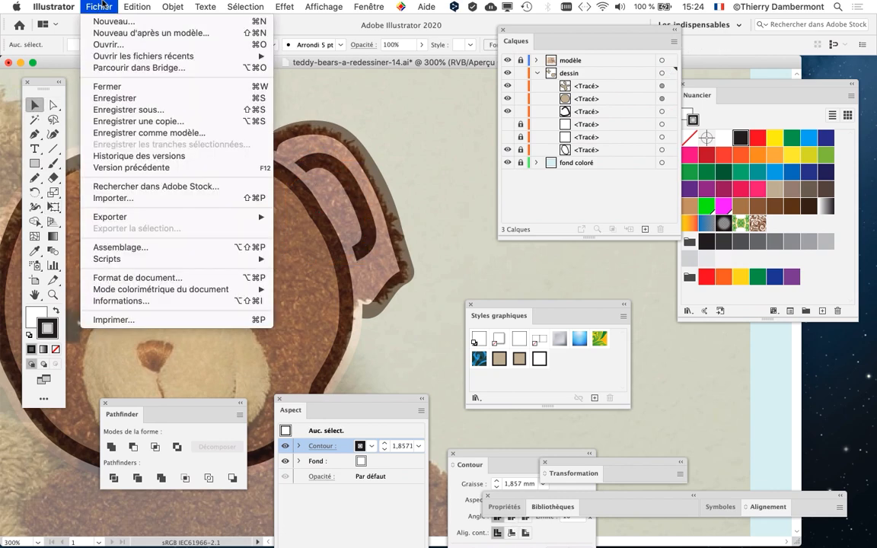
{"action": "left_click", "coordinate": [134, 112]}
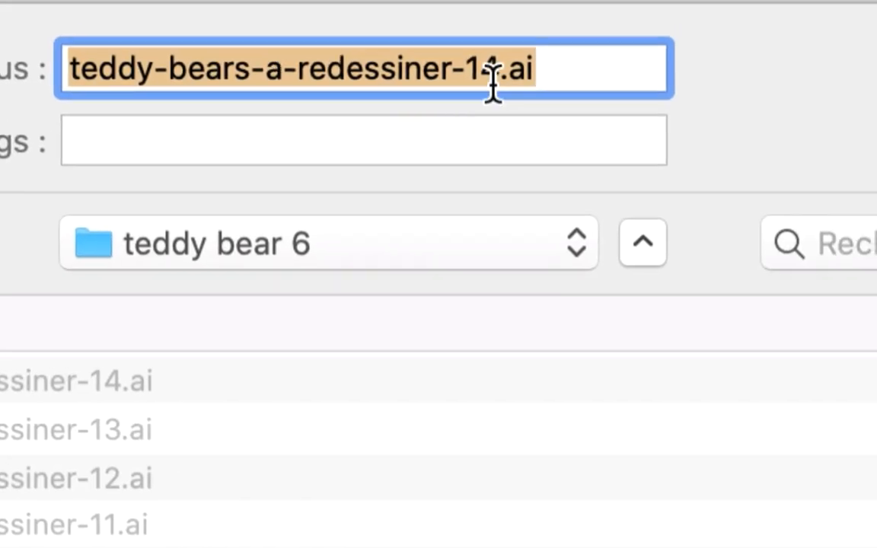
{"action": "left_click", "coordinate": [505, 80]}
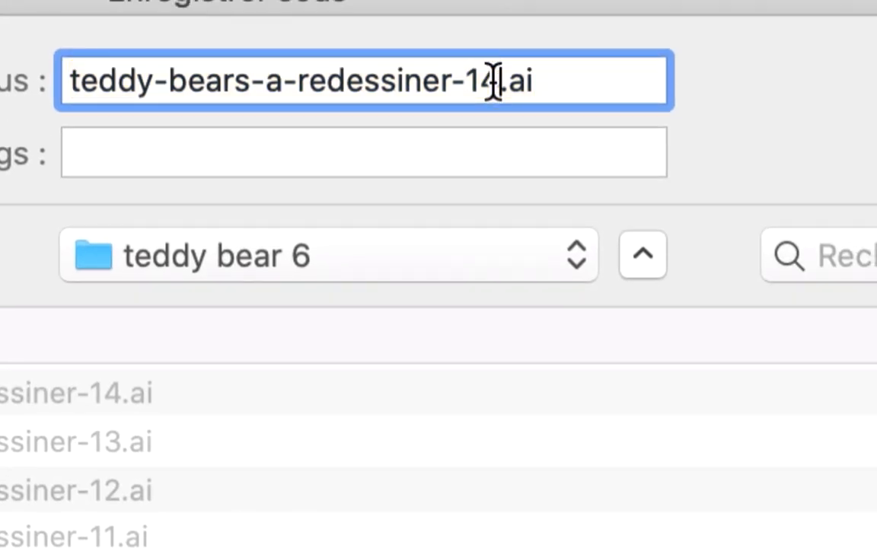
{"action": "key", "text": "shift+Left"}
{"action": "type", "text": "5"}
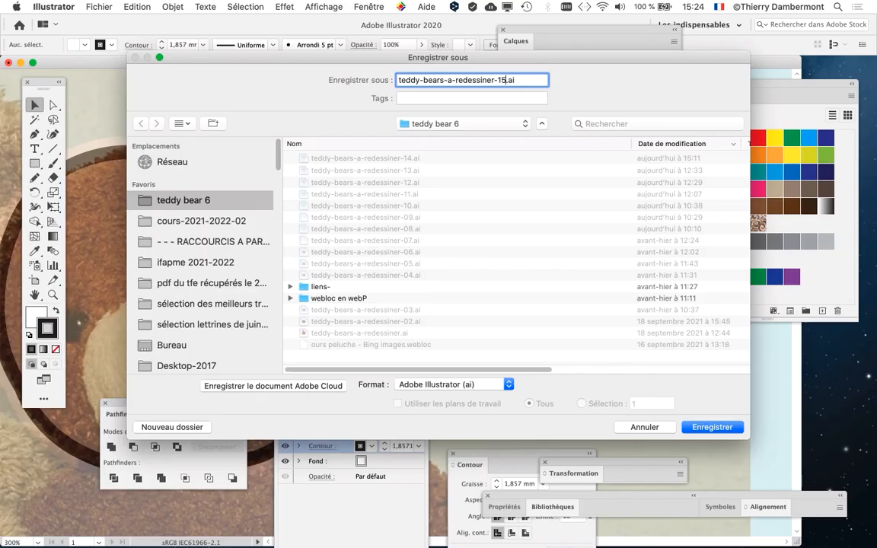
{"action": "key", "text": "Return"}
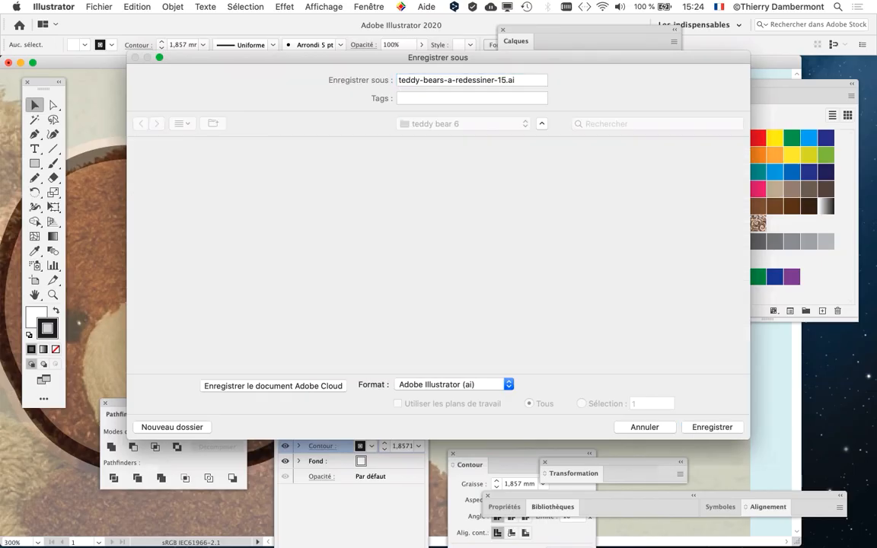
{"action": "key", "text": "Return"}
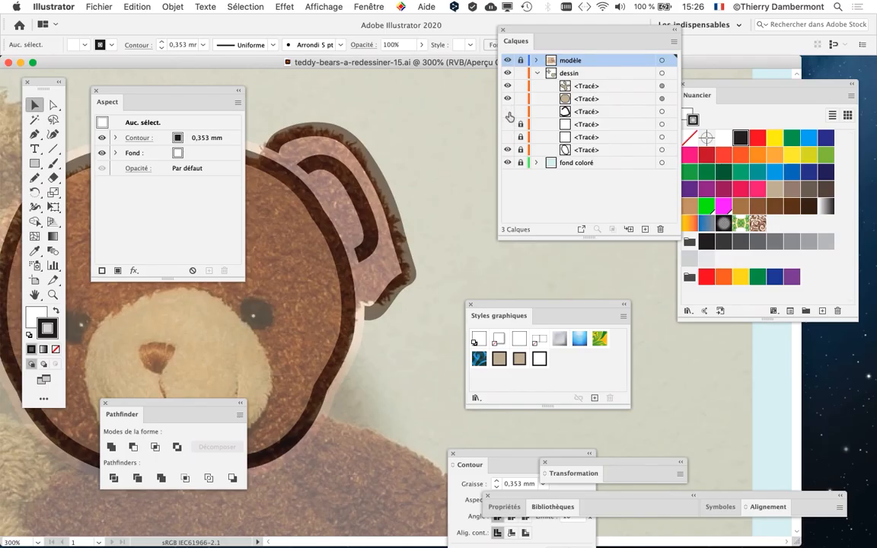
Hide the inner-ear path in the dessin layer
{"action": "left_click", "coordinate": [510, 115]}
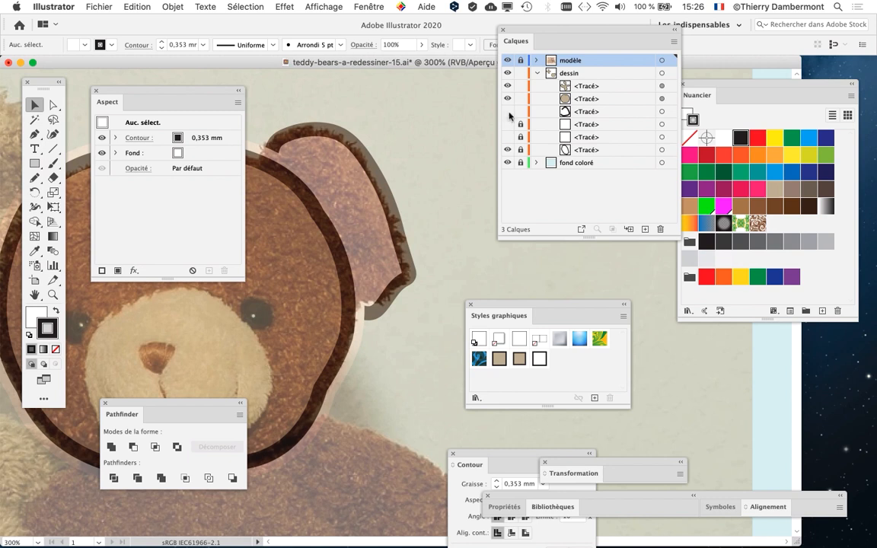
Unlock the outer-ear path in the dessin layer and select it on the artwork
{"action": "left_click_drag", "start_coordinate": [242, 281], "coordinate": [216, 275]}
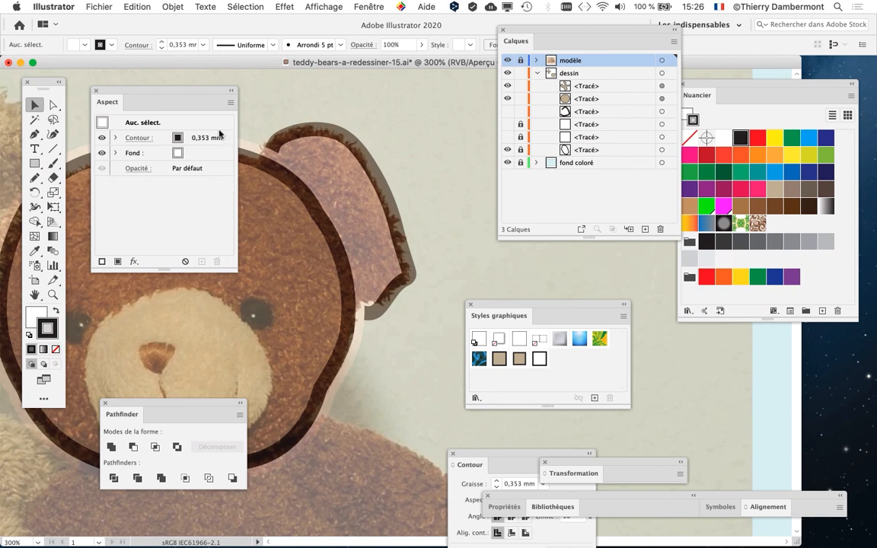
{"action": "left_click_drag", "start_coordinate": [329, 155], "coordinate": [385, 135]}
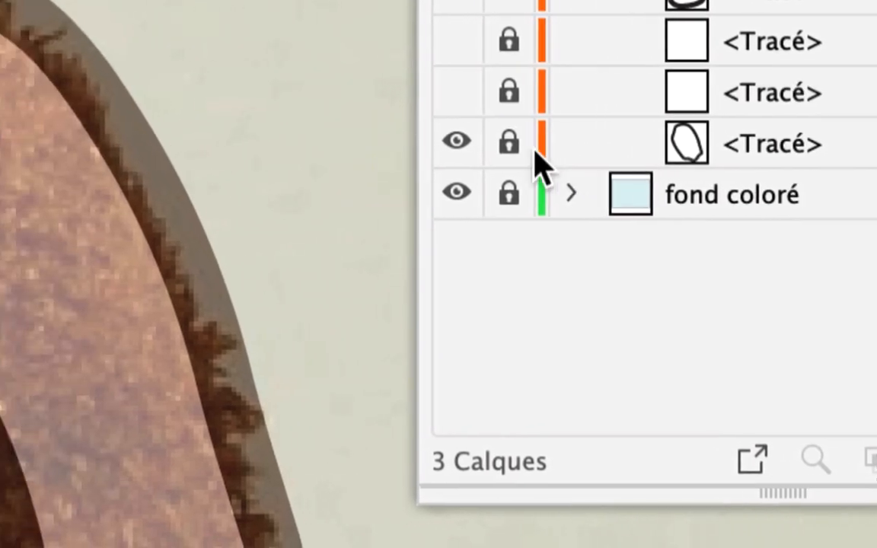
{"action": "left_click", "coordinate": [521, 149]}
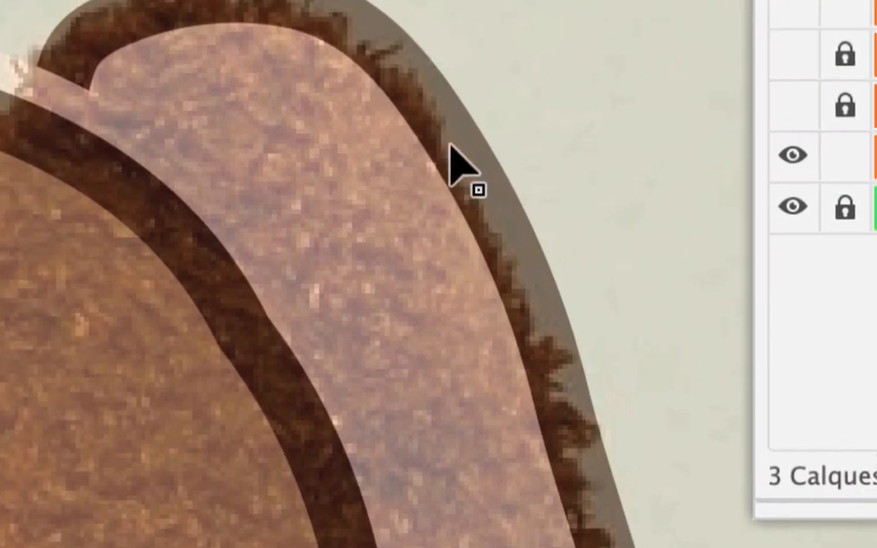
{"action": "left_click", "coordinate": [449, 143]}
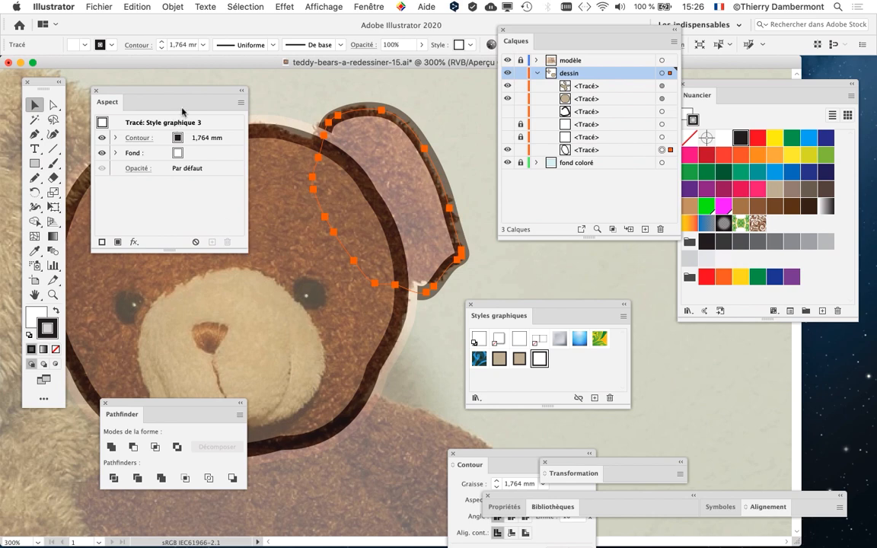
Duplicate the ear path's stroke in its appearance attributes and select the lower of the two strokes
{"action": "left_click_drag", "start_coordinate": [190, 92], "coordinate": [221, 99]}
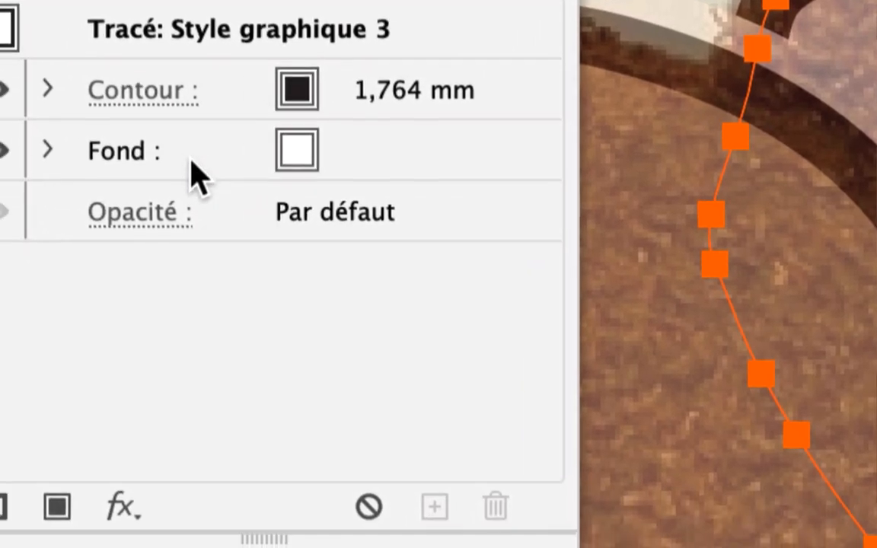
{"action": "left_click", "coordinate": [73, 215]}
{"action": "left_click", "coordinate": [194, 149]}
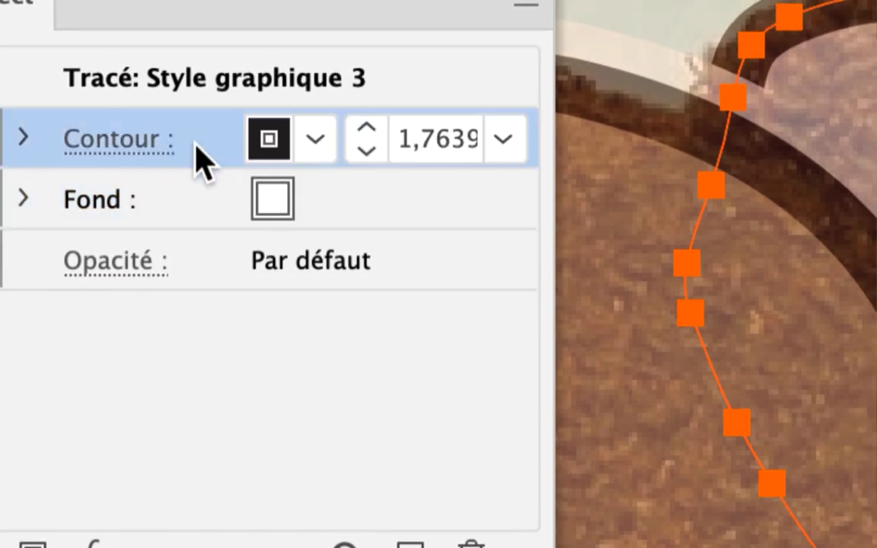
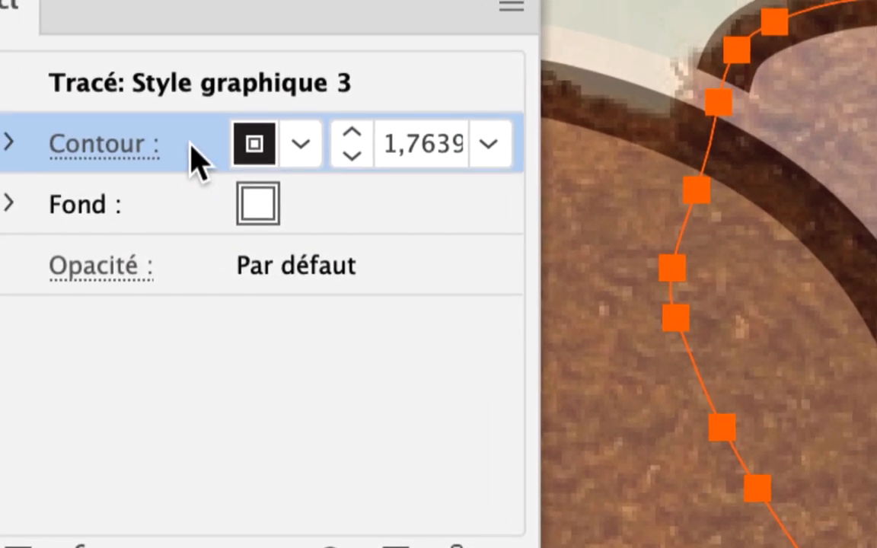
{"action": "left_click_drag", "start_coordinate": [192, 151], "coordinate": [233, 235]}
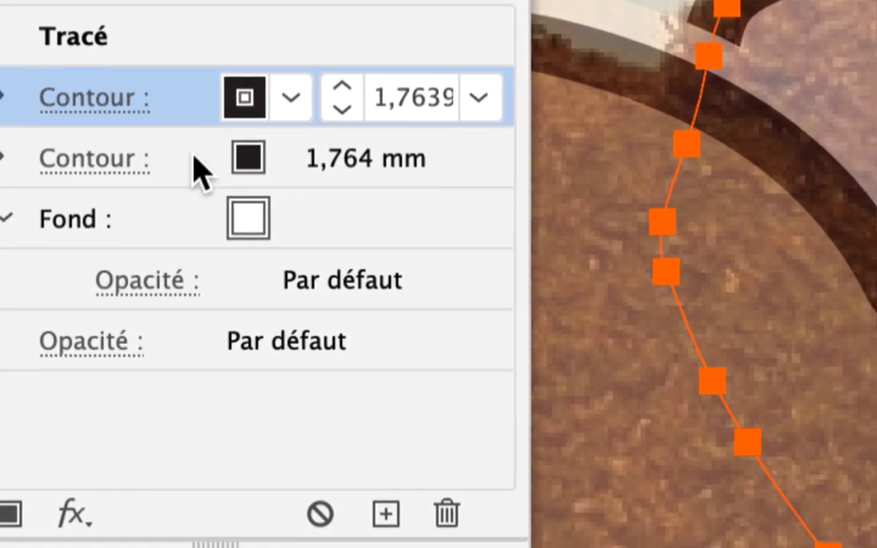
{"action": "left_click", "coordinate": [194, 158]}
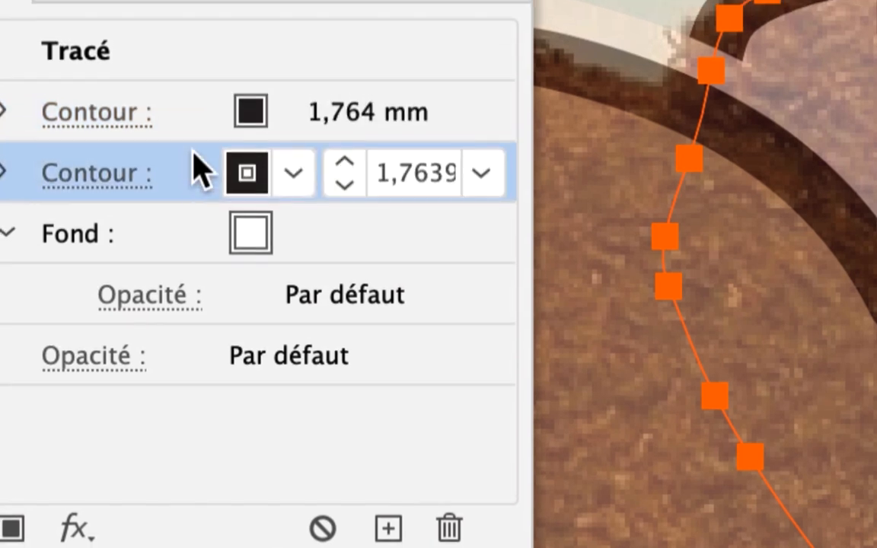
{"action": "left_click", "coordinate": [194, 97]}
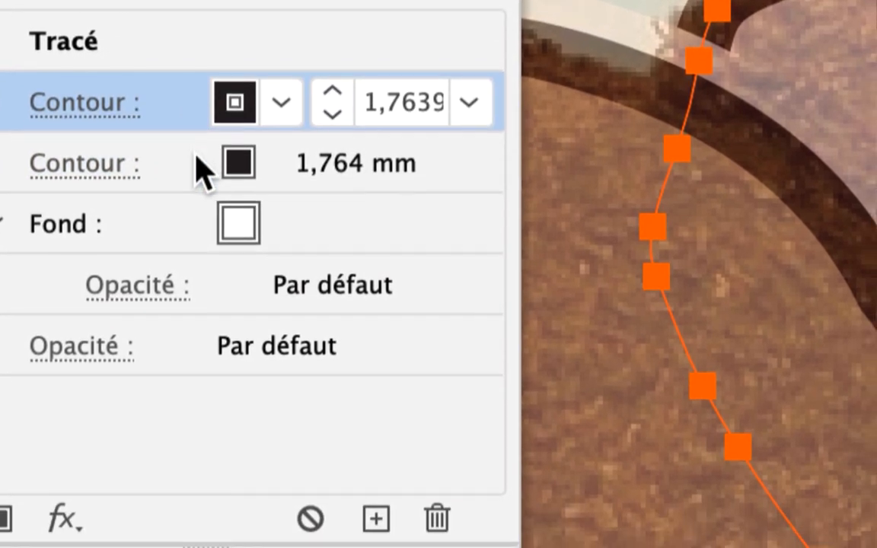
{"action": "left_click", "coordinate": [196, 200]}
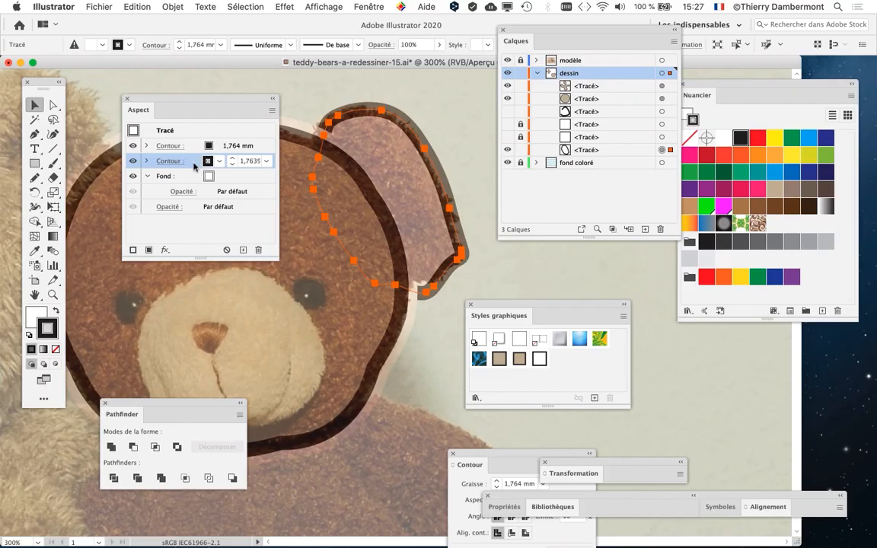
Apply the Décalage path effect to the lower stroke with an offset of 3,528 mm, Pointe join and a limit of 4
{"action": "left_click_drag", "start_coordinate": [228, 101], "coordinate": [234, 195]}
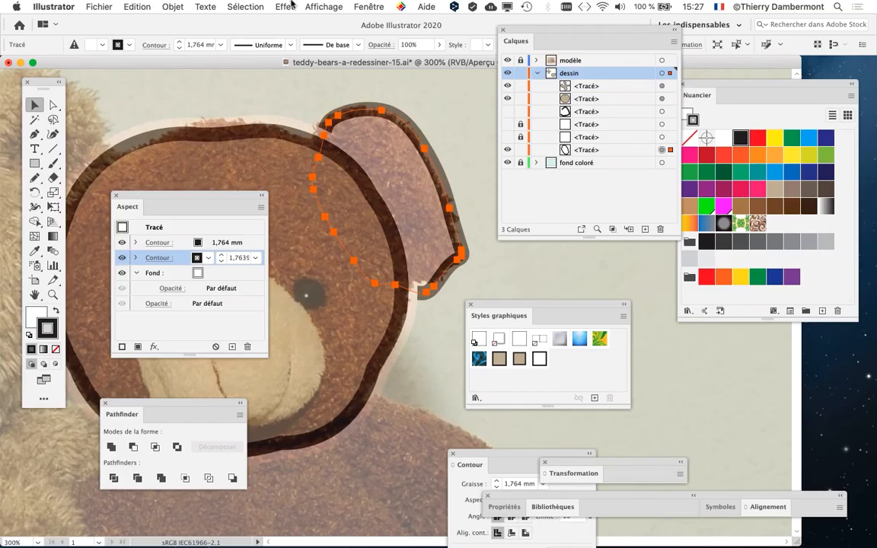
{"action": "left_click", "coordinate": [289, 6]}
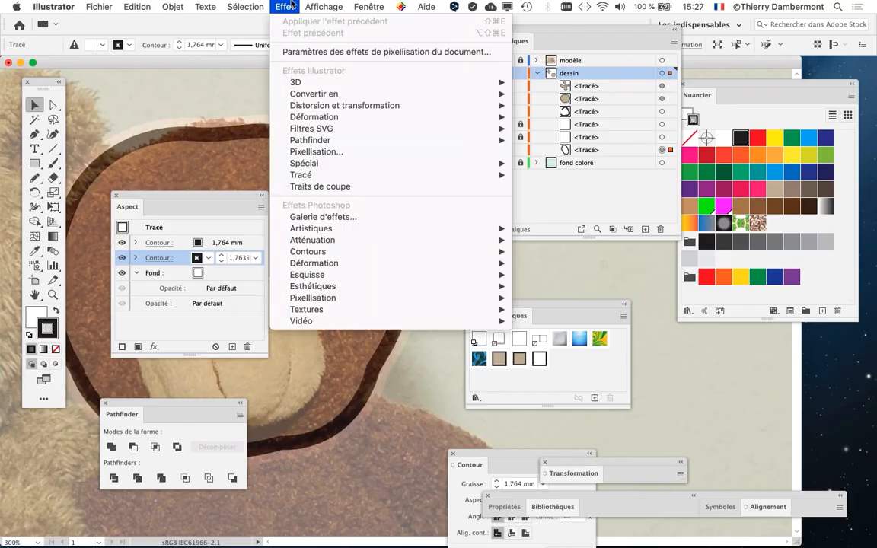
{"action": "mouse_move", "coordinate": [331, 177]}
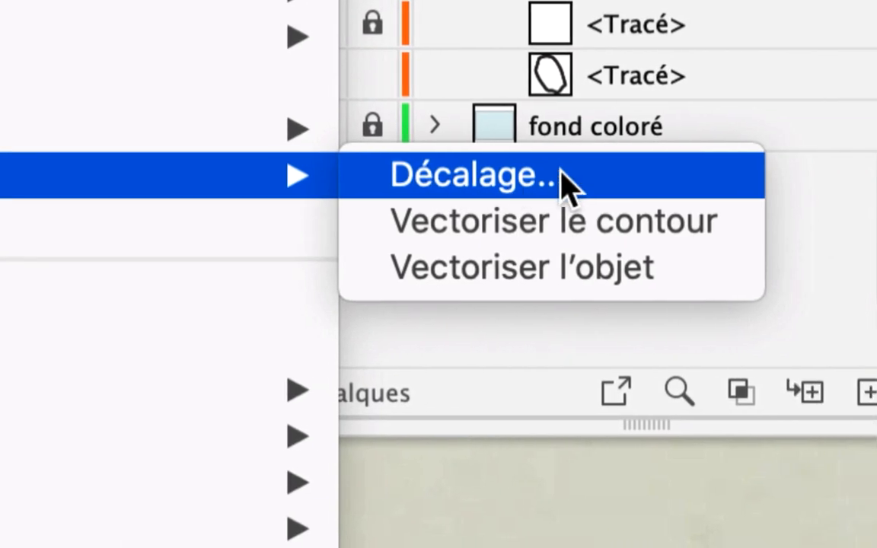
{"action": "left_click", "coordinate": [728, 190]}
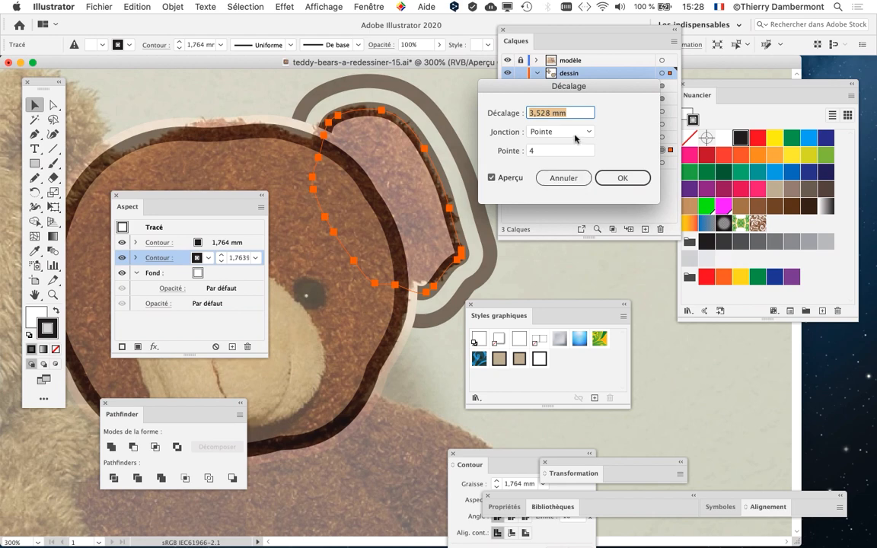
{"action": "left_click_drag", "start_coordinate": [568, 86], "coordinate": [243, 76]}
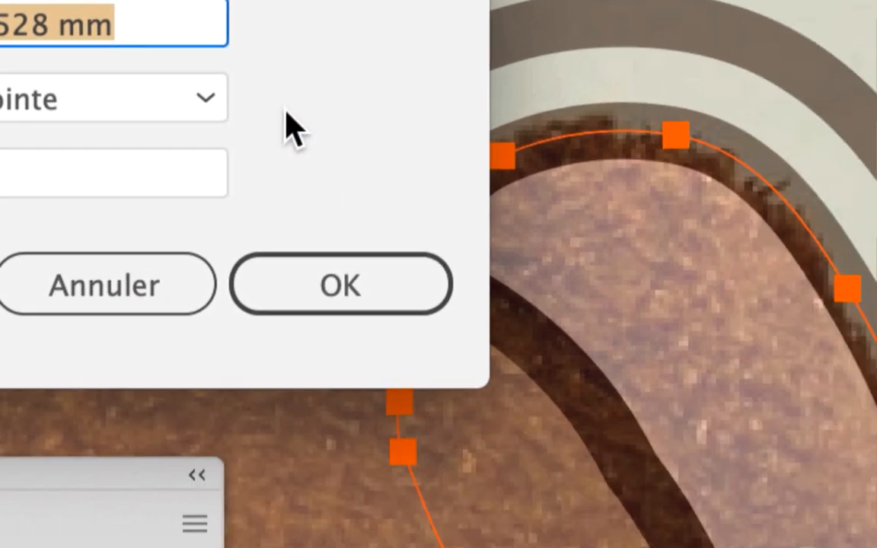
{"action": "left_click", "coordinate": [300, 158]}
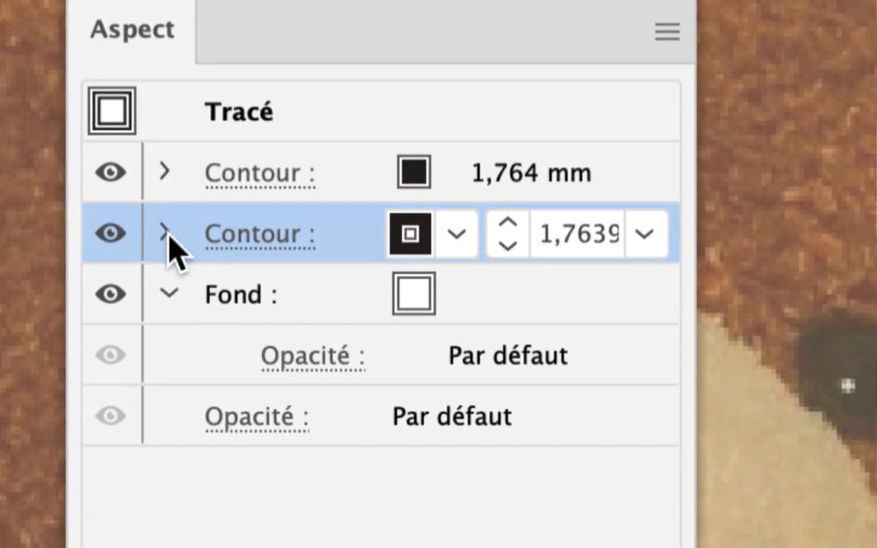
Reopen the lower stroke's Décalage effect, try an offset of -3,528 mm, and set it to -2 mm
{"action": "left_click", "coordinate": [165, 234]}
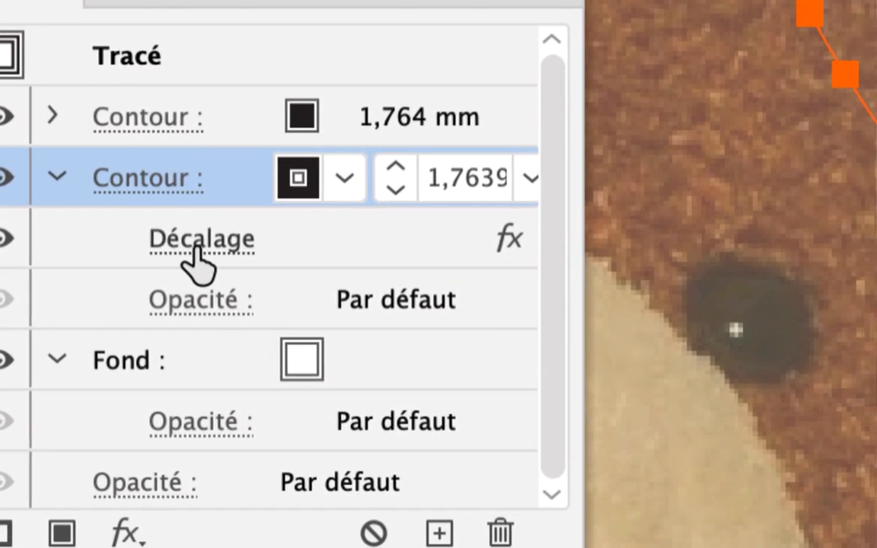
{"action": "left_click", "coordinate": [196, 246]}
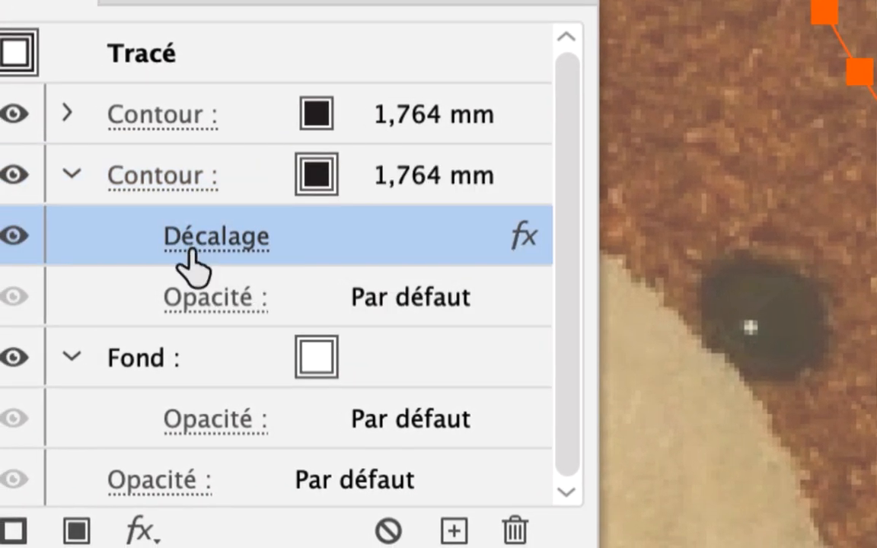
{"action": "left_click", "coordinate": [198, 242]}
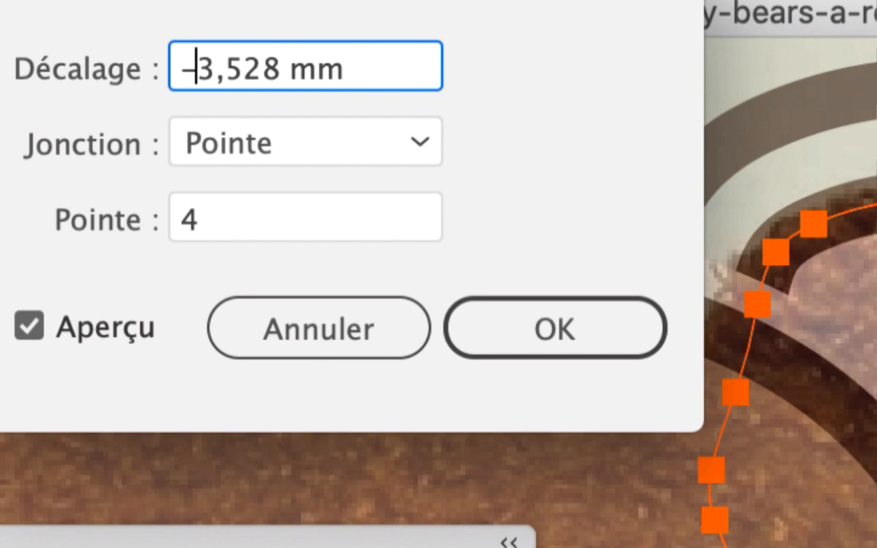
{"action": "key", "text": "Tab"}
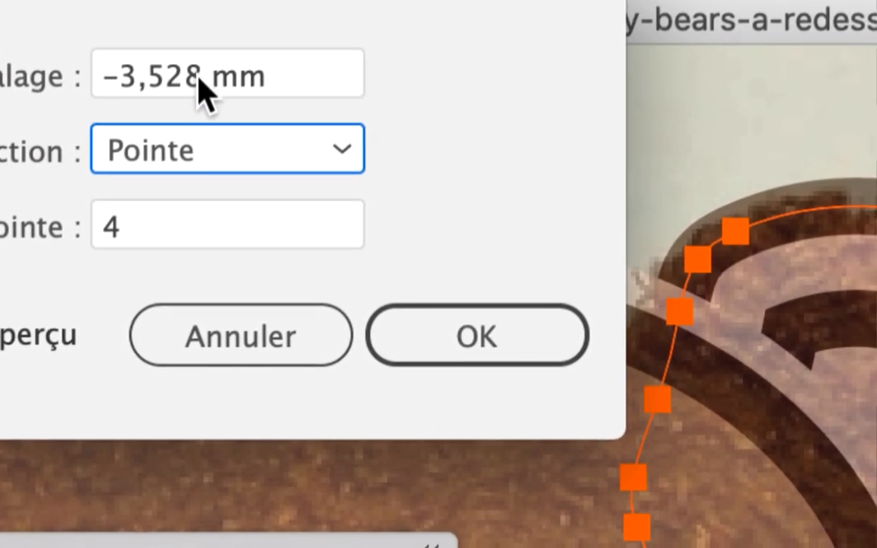
{"action": "left_click_drag", "start_coordinate": [200, 80], "coordinate": [131, 89]}
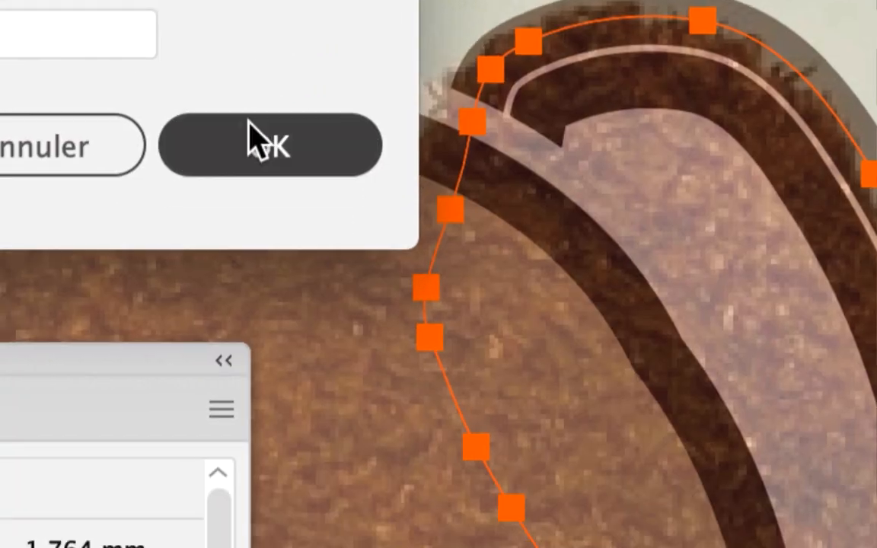
{"action": "left_click", "coordinate": [14, 296]}
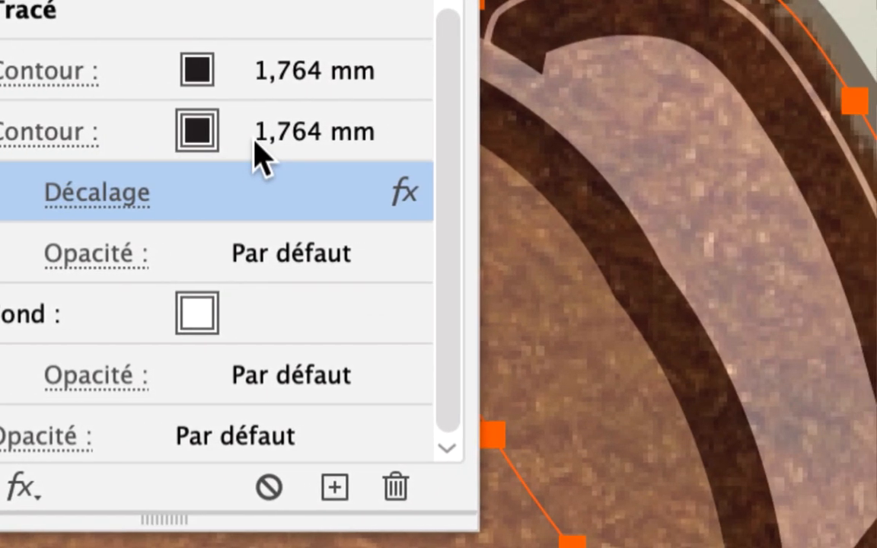
Set the offset stroke's weight to 1 mm and move its Décalage slightly further inward
{"action": "left_click", "coordinate": [335, 140]}
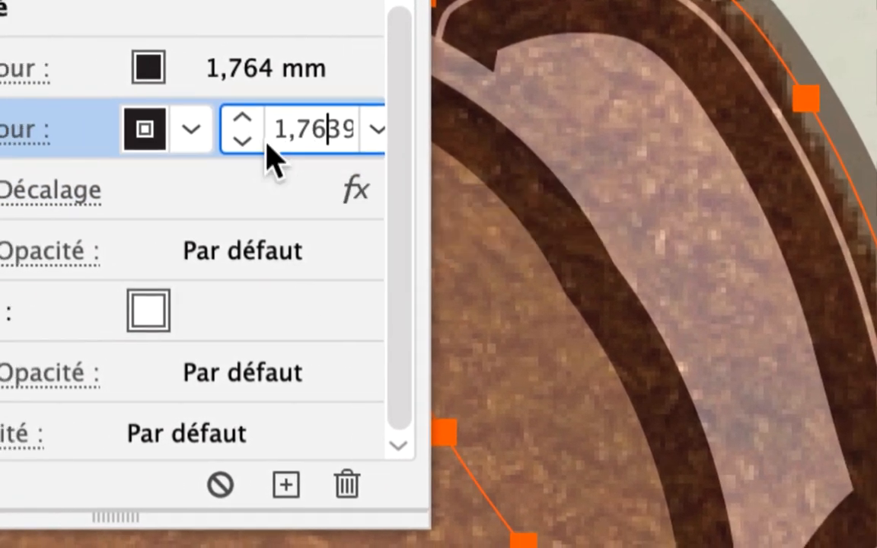
{"action": "left_click", "coordinate": [202, 149]}
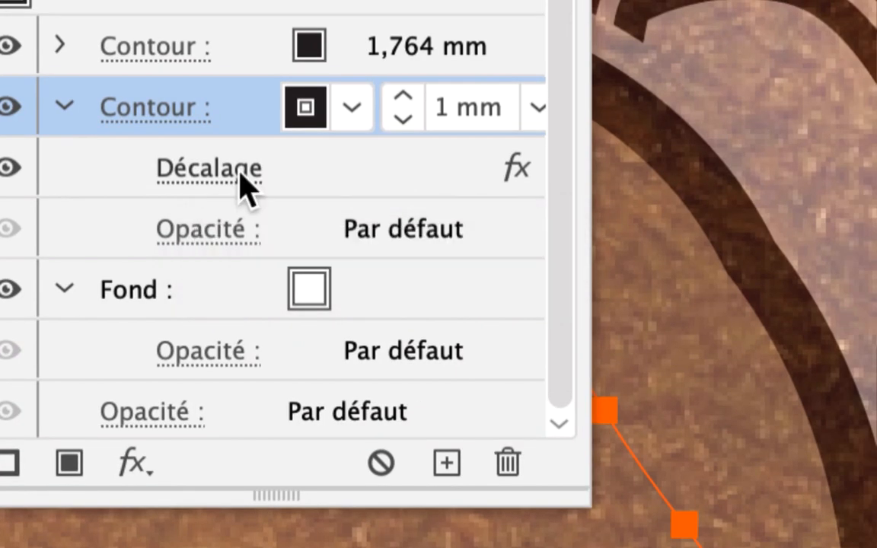
{"action": "left_click", "coordinate": [242, 174]}
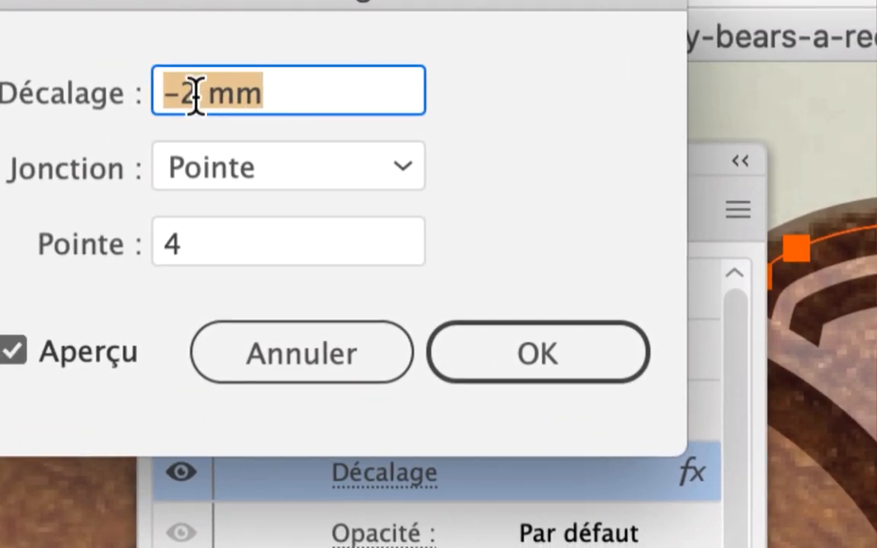
{"action": "left_click", "coordinate": [195, 94]}
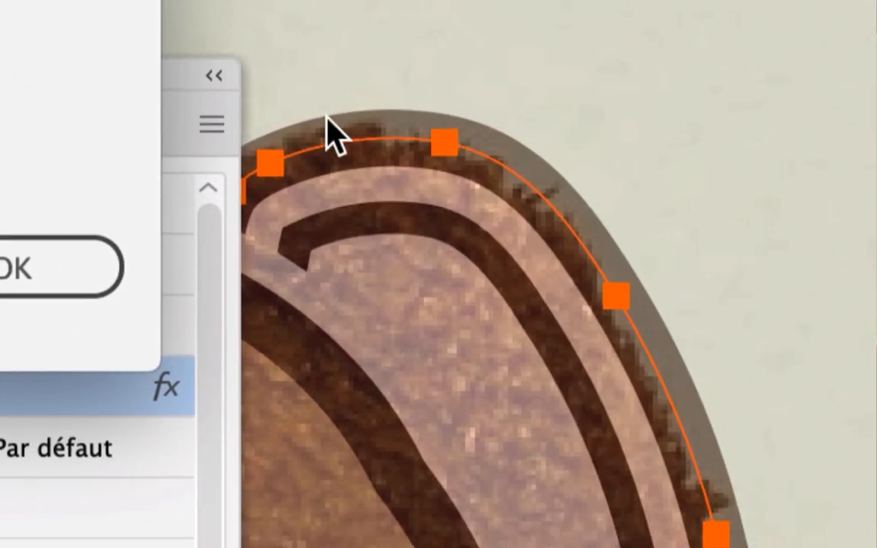
{"action": "left_click", "coordinate": [569, 340]}
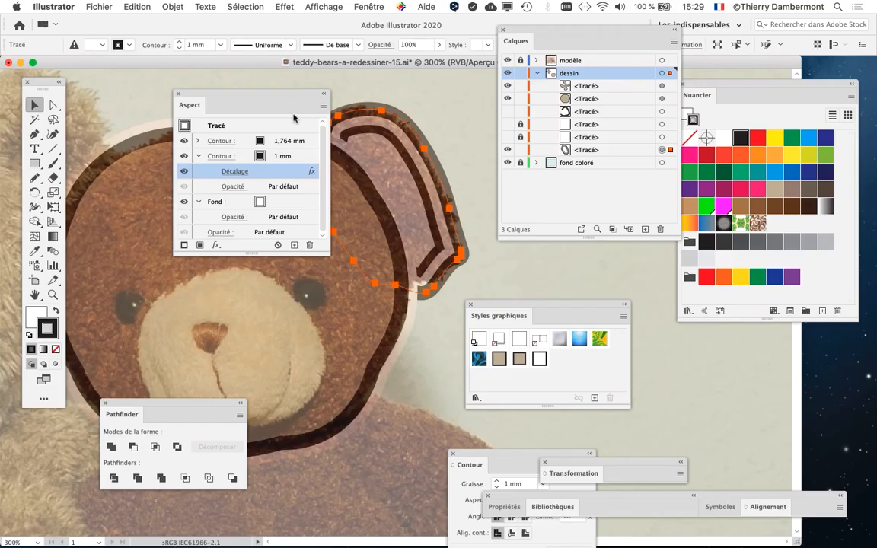
Redraw the ear's outer outline several times with the Pencil tool, reshaping the path together with its inner offset stroke
{"action": "left_click_drag", "start_coordinate": [248, 93], "coordinate": [160, 98]}
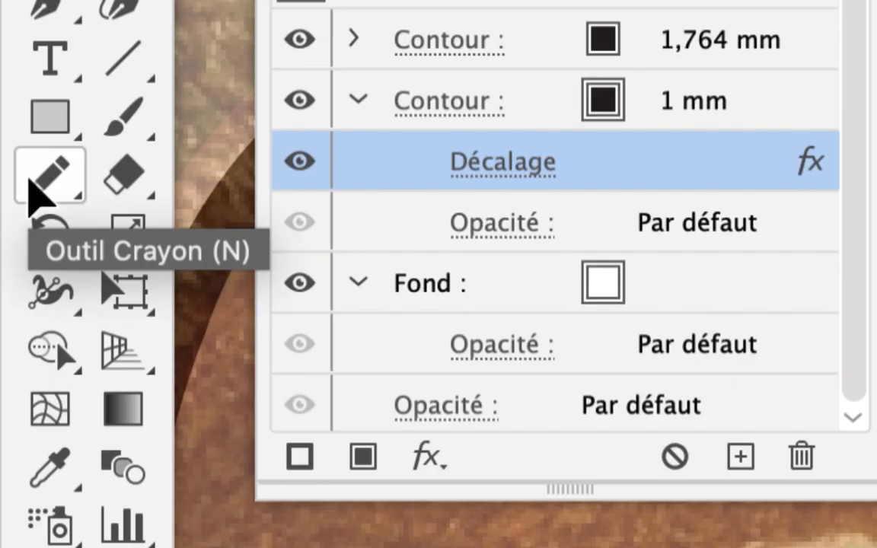
{"action": "left_click", "coordinate": [35, 179]}
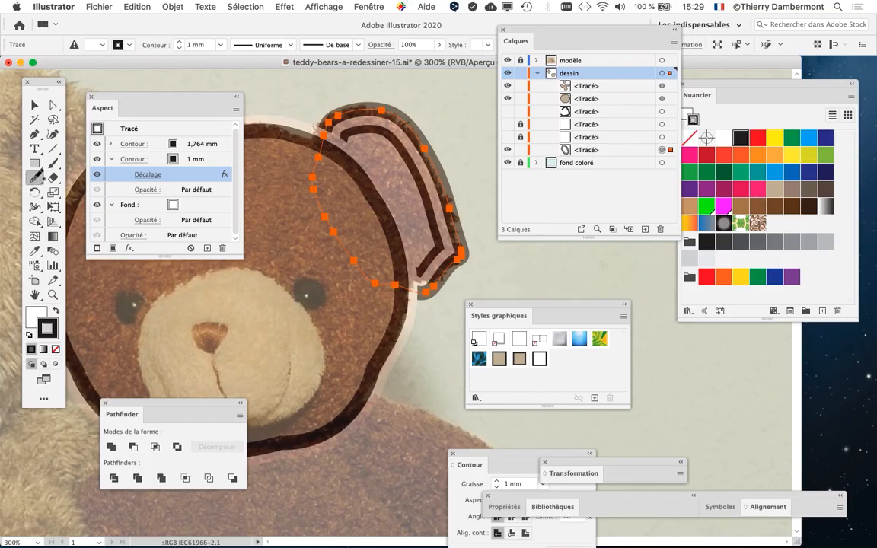
{"action": "left_click_drag", "start_coordinate": [159, 100], "coordinate": [145, 84]}
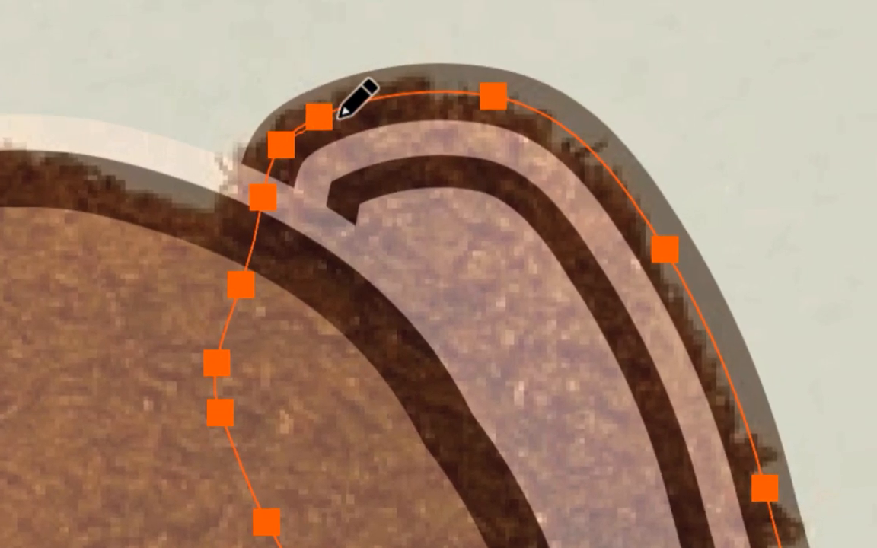
{"action": "mouse_move", "coordinate": [341, 115]}
{"action": "left_mouse_down"}
{"action": "mouse_move", "coordinate": [660, 89]}
{"action": "mouse_move", "coordinate": [735, 294]}
{"action": "mouse_move", "coordinate": [720, 451]}
{"action": "left_mouse_up"}
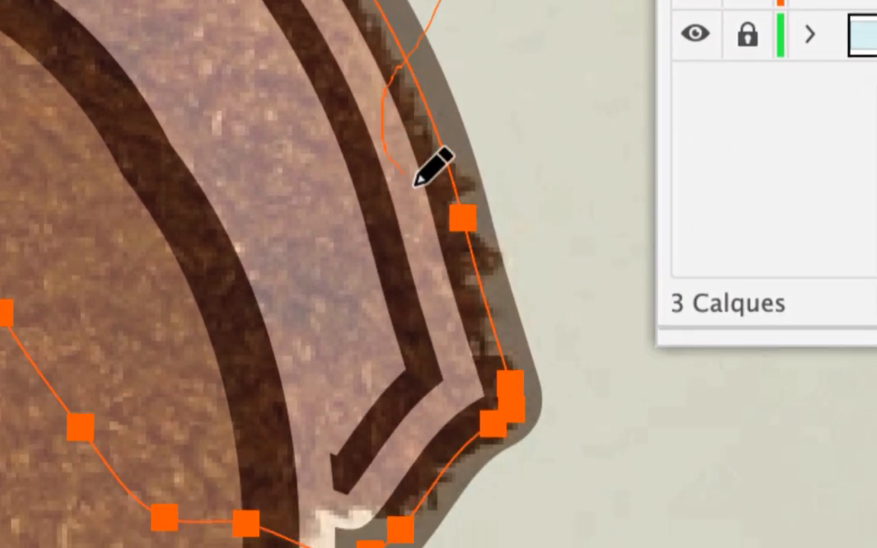
{"action": "mouse_move", "coordinate": [415, 185]}
{"action": "left_mouse_down"}
{"action": "mouse_move", "coordinate": [514, 367]}
{"action": "mouse_move", "coordinate": [379, 530]}
{"action": "mouse_move", "coordinate": [258, 540]}
{"action": "left_mouse_up"}
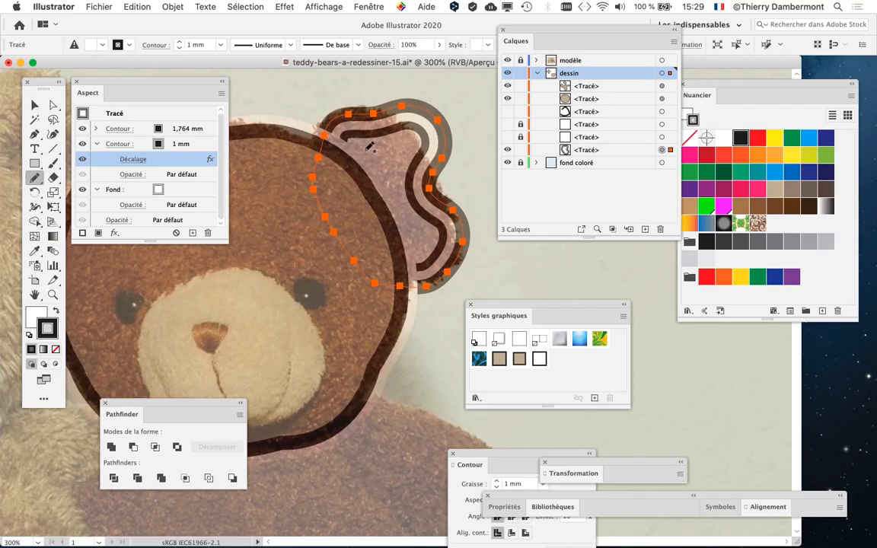
{"action": "mouse_move", "coordinate": [325, 137]}
{"action": "left_mouse_down"}
{"action": "mouse_move", "coordinate": [420, 134]}
{"action": "mouse_move", "coordinate": [452, 214]}
{"action": "mouse_move", "coordinate": [459, 266]}
{"action": "mouse_move", "coordinate": [401, 286]}
{"action": "left_mouse_up"}
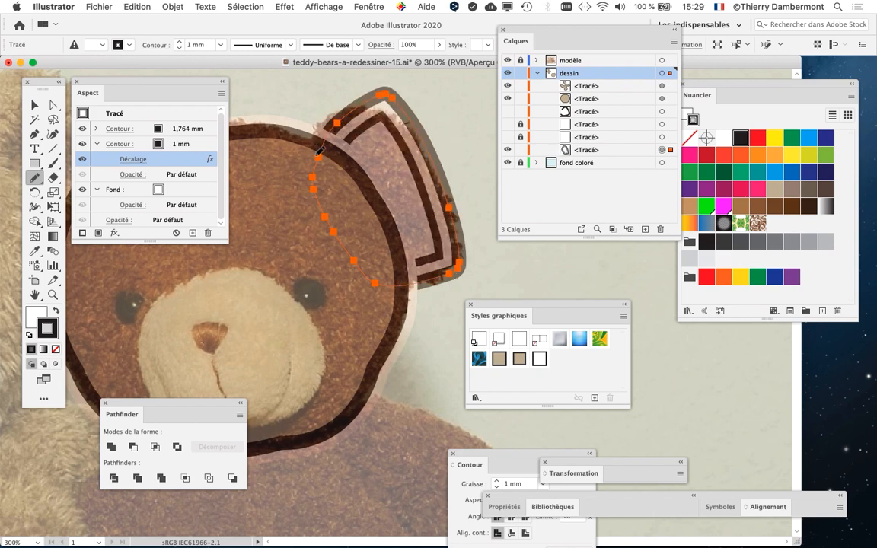
{"action": "key", "text": "super+z"}
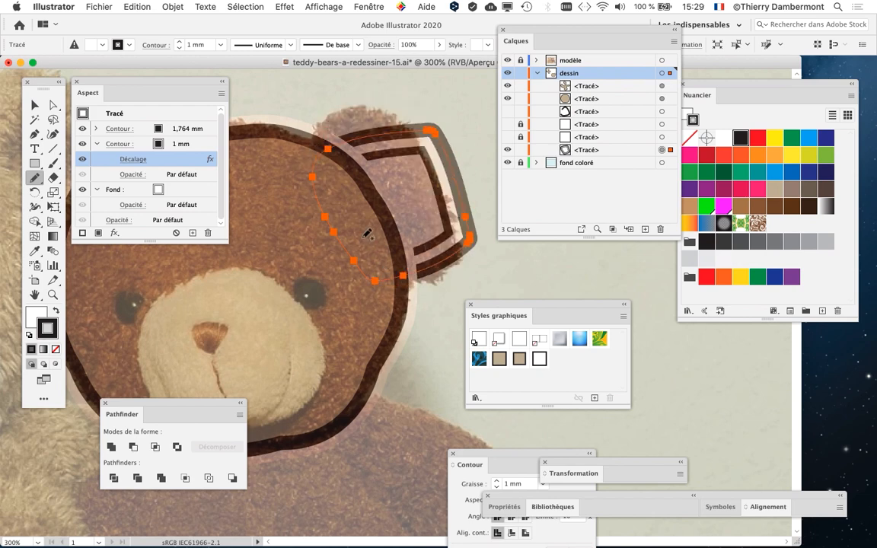
Hide the modèle and fond coloré layers, and deselect the ear path with the Selection tool
{"action": "key", "text": "super+plus"}
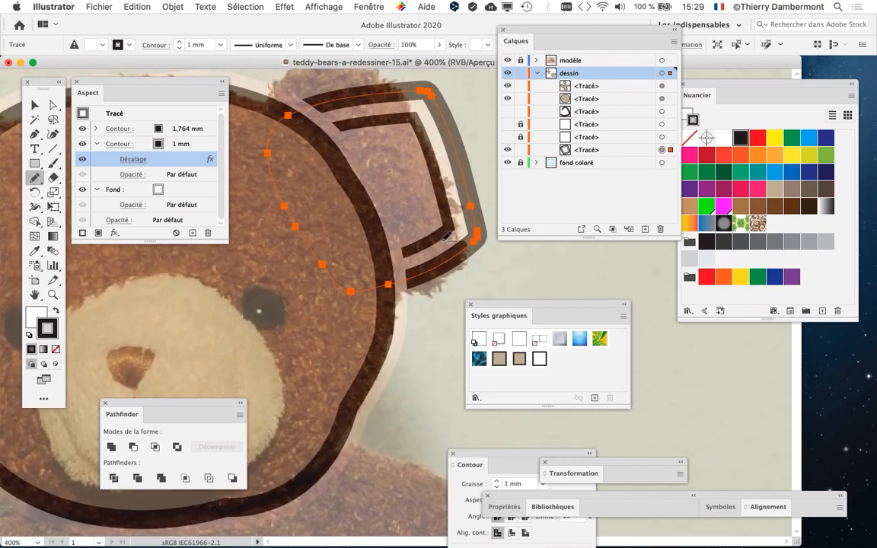
{"action": "key", "text": "super+minus"}
{"action": "key", "text": "super+minus"}
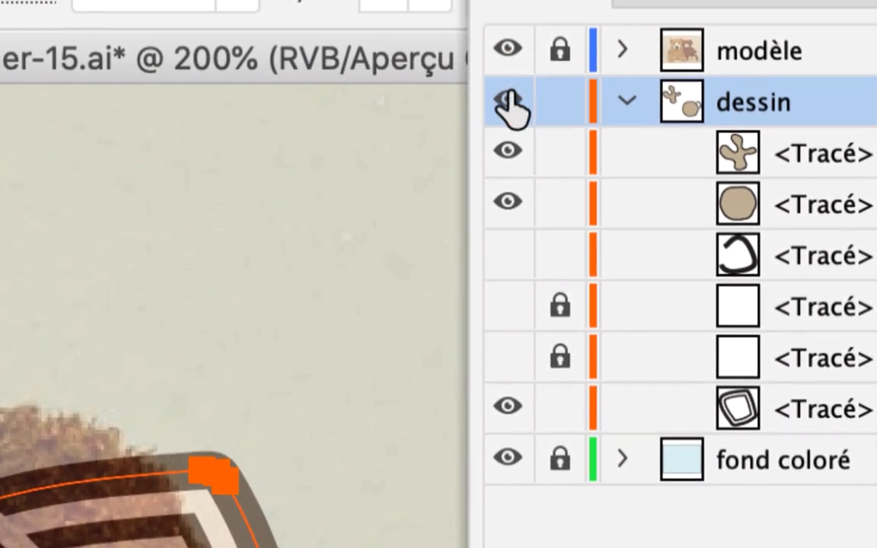
{"action": "left_click", "coordinate": [508, 49]}
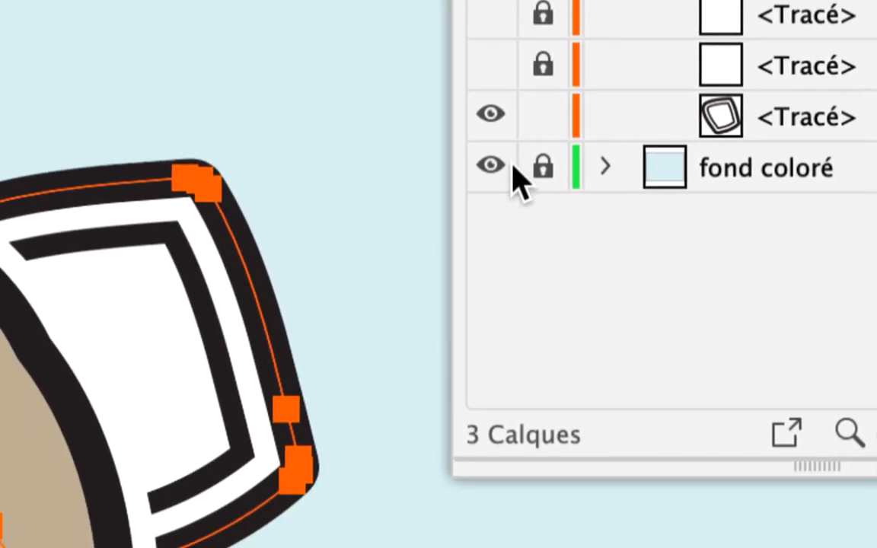
{"action": "left_click", "coordinate": [491, 166]}
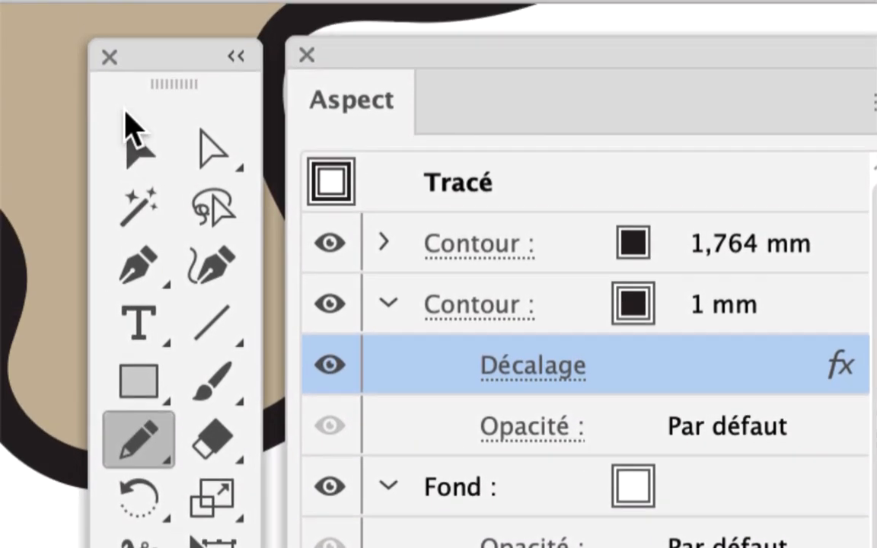
{"action": "left_click", "coordinate": [131, 133]}
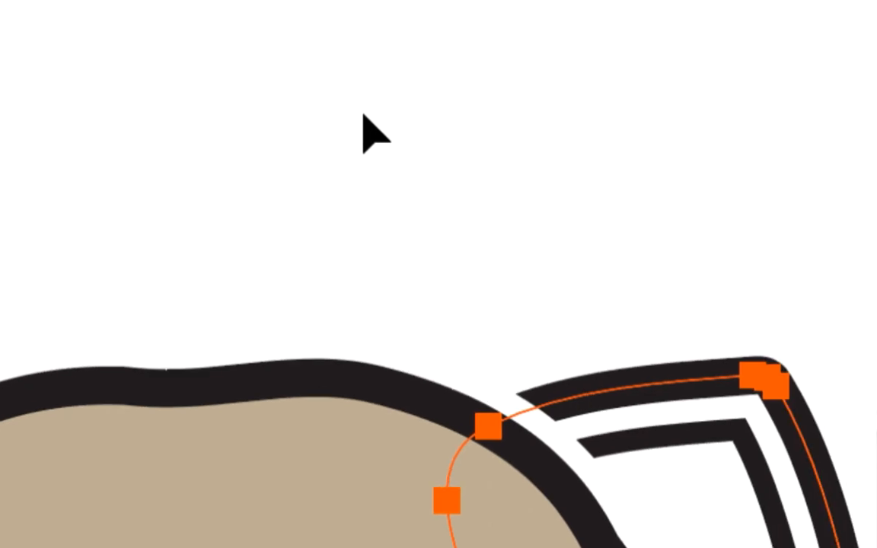
{"action": "left_click", "coordinate": [363, 115]}
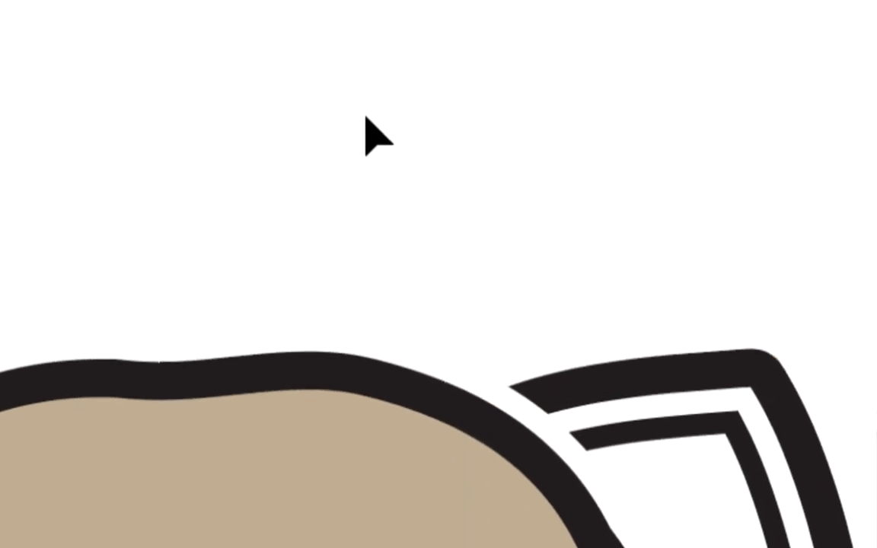